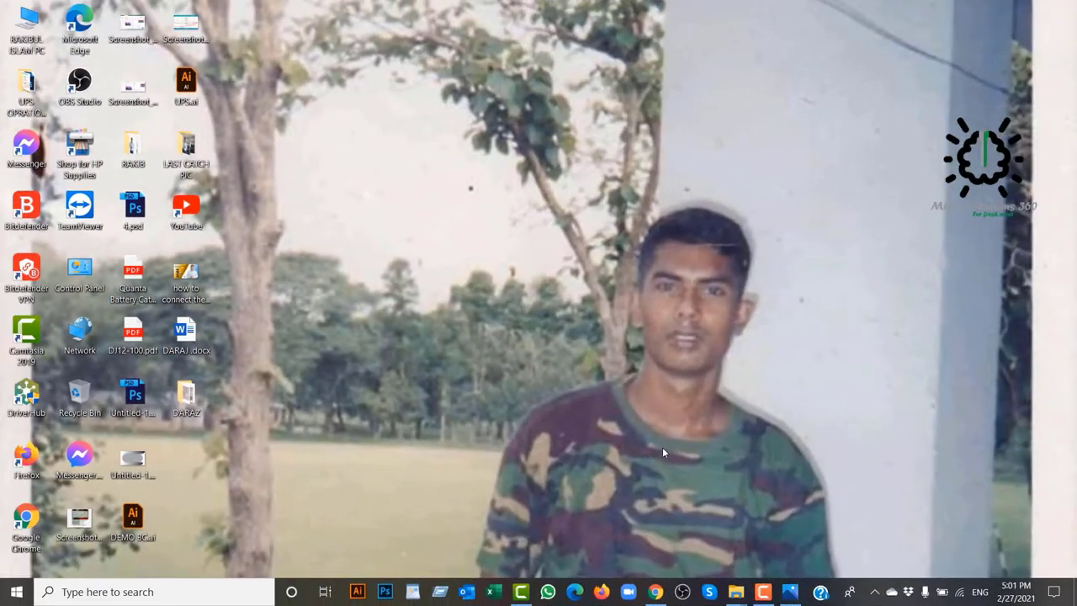
# - Open Screenshot_3.png from the maximized DARAZ desktop folder in Photos
pyautogui.moveTo(736, 592)
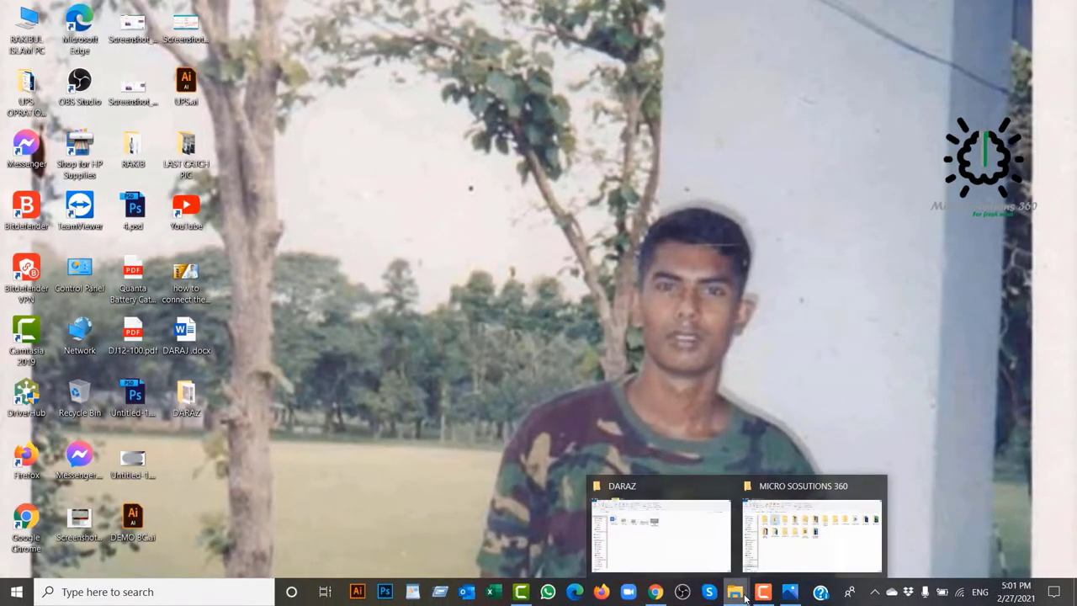
pyautogui.doubleClick(201, 397)
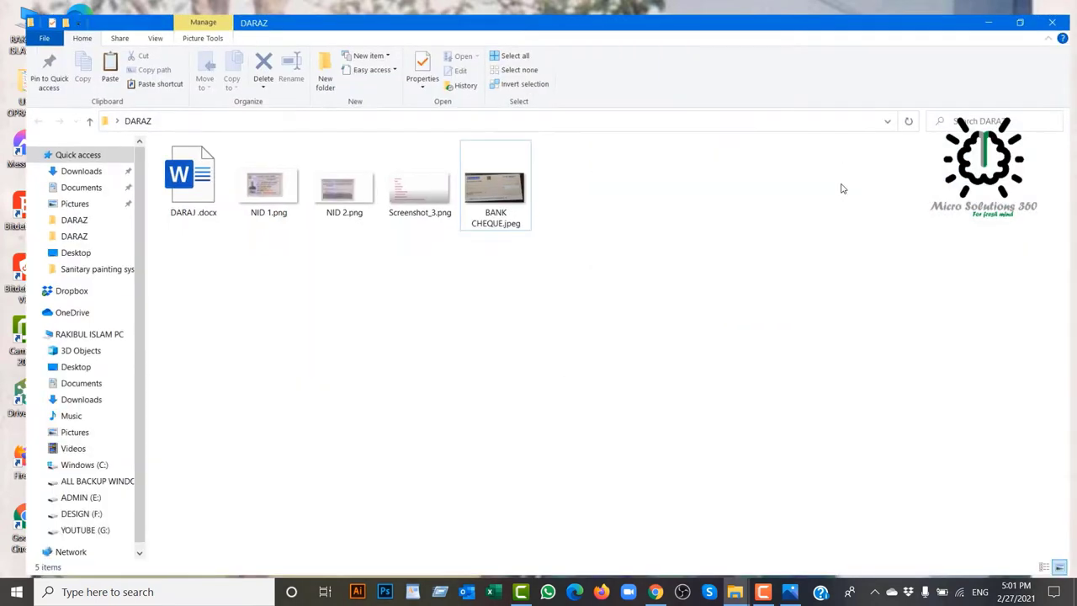
pyautogui.click(841, 100)
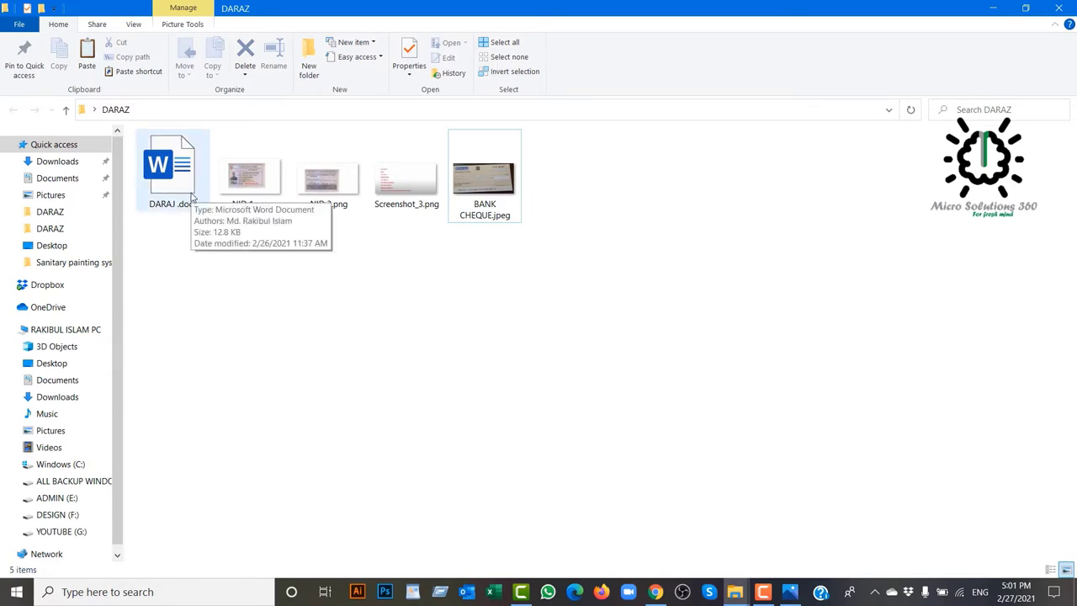
pyautogui.click(398, 185)
pyautogui.doubleClick(398, 185)
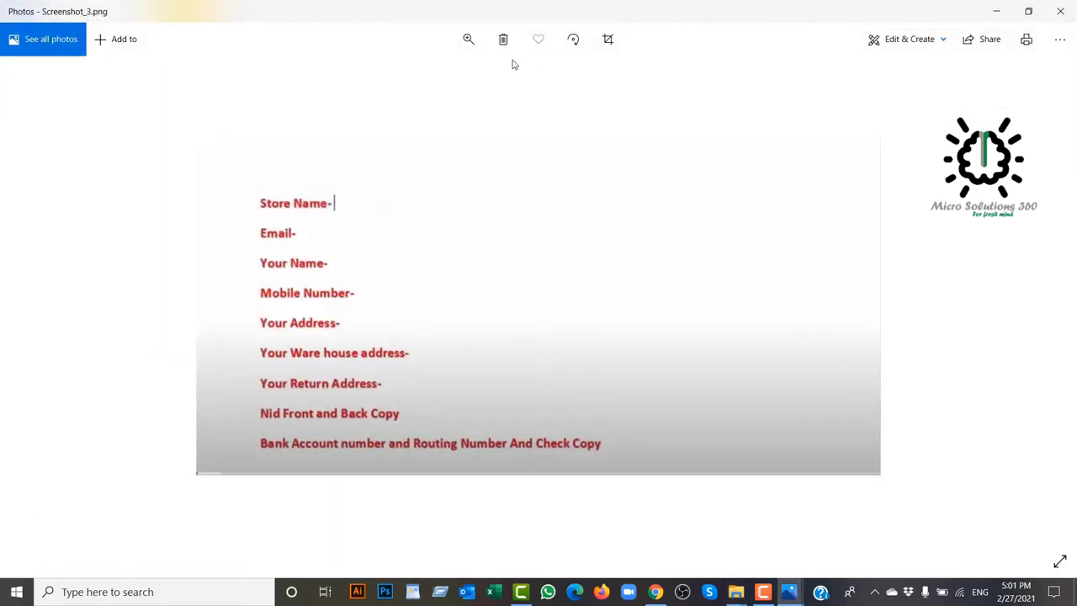
# - Zoom in and pan to read the seller-requirements checklist, then minimize Photos
pyautogui.click(468, 39)
pyautogui.moveTo(404, 76); pyautogui.dragTo(444, 76)
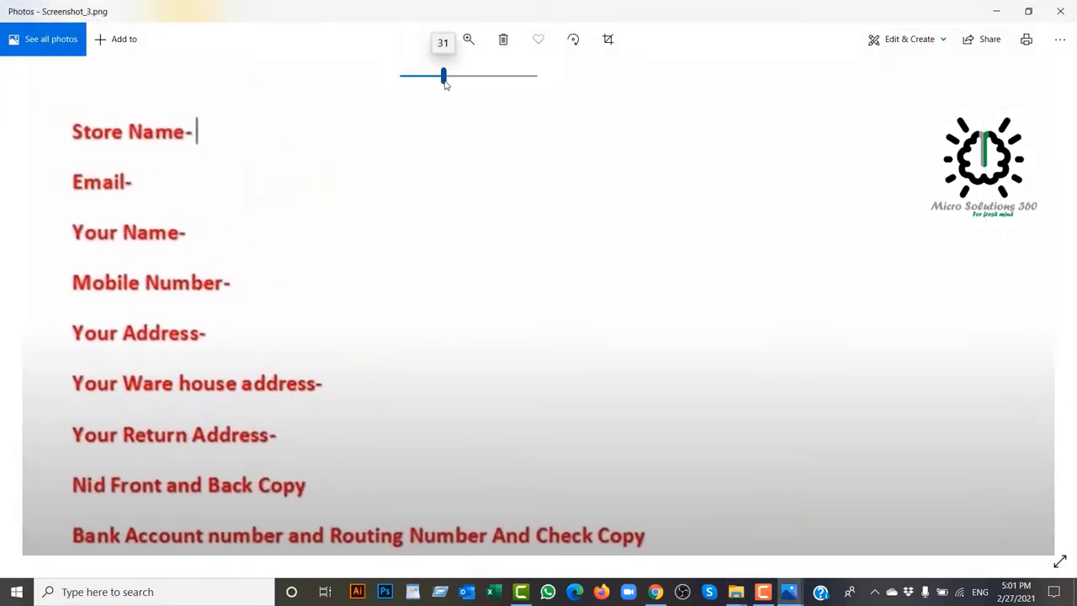
pyautogui.moveTo(380, 275); pyautogui.dragTo(393, 244)
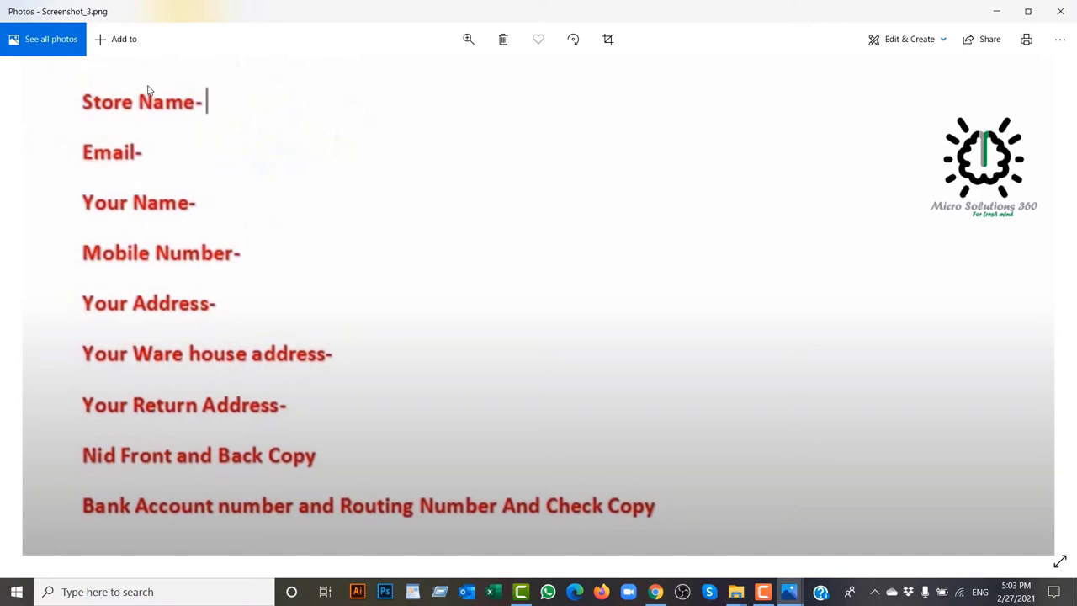
pyautogui.click(994, 9)
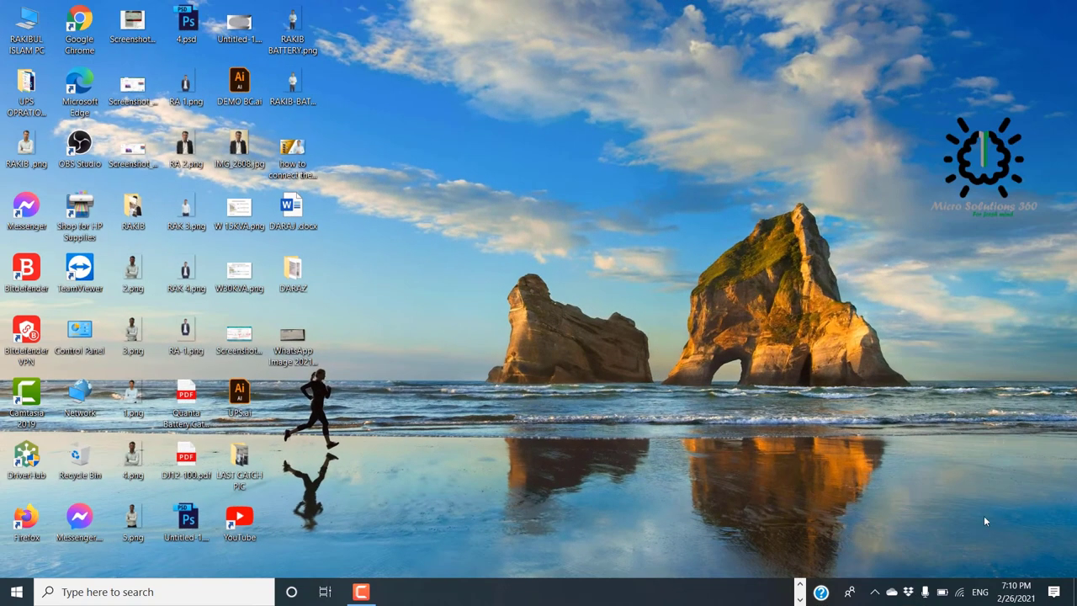
# - Launch Chrome maximized and search Google for 'how to create daraz seller account'
pyautogui.doubleClick(81, 17)
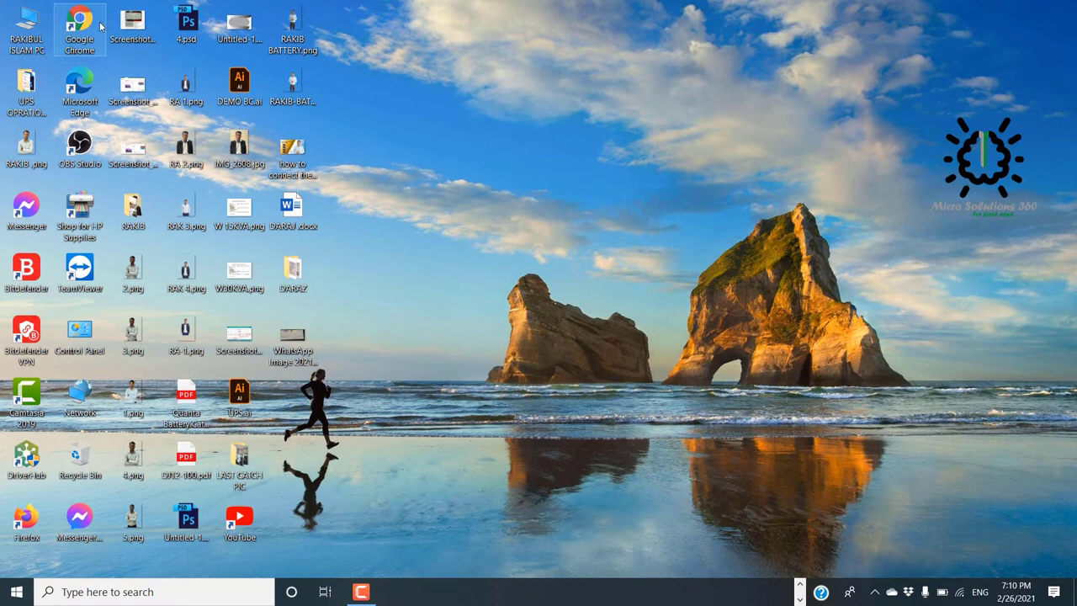
pyautogui.click(1039, 18)
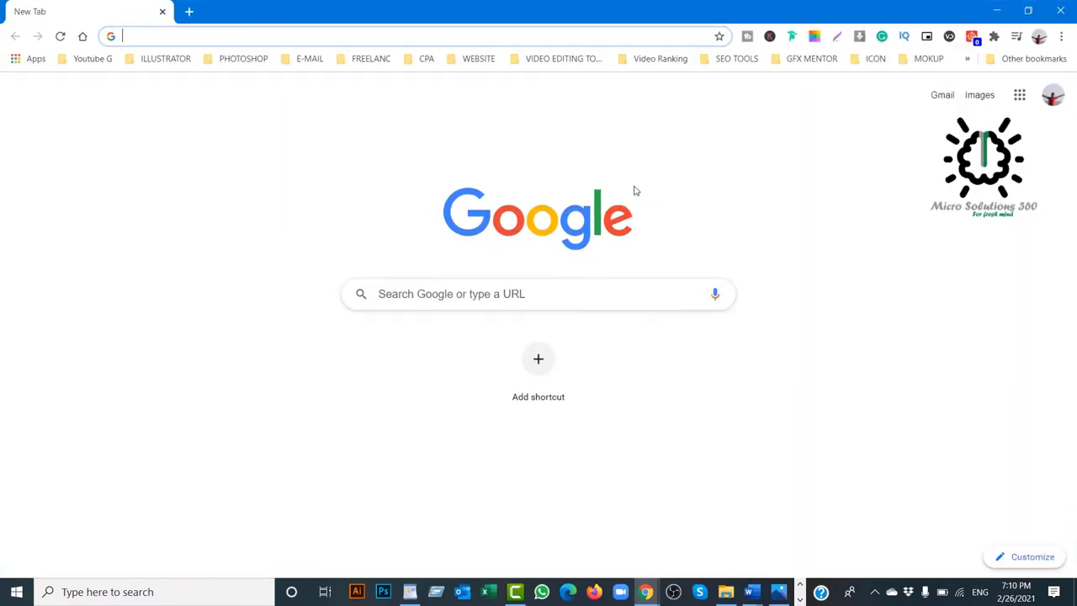
pyautogui.click(279, 37)
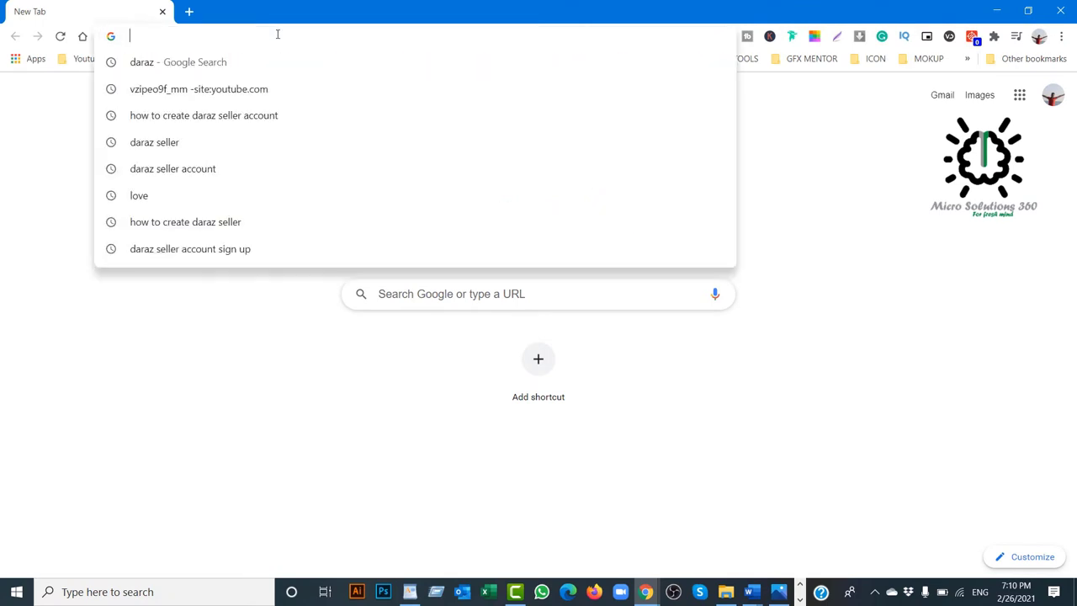
pyautogui.write('how to create daraz seller account')
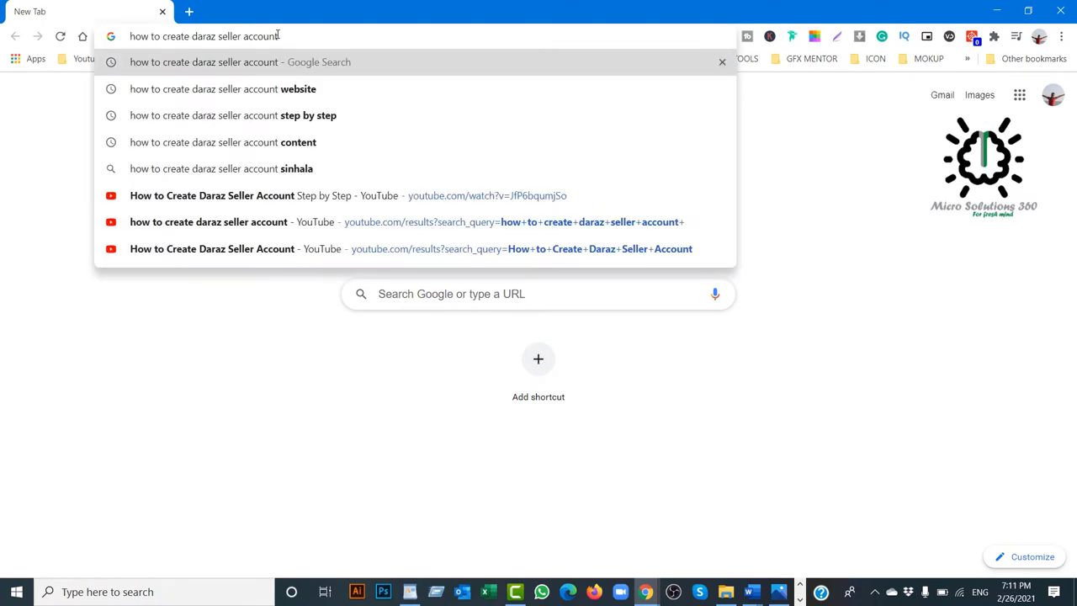
pyautogui.press('Return')
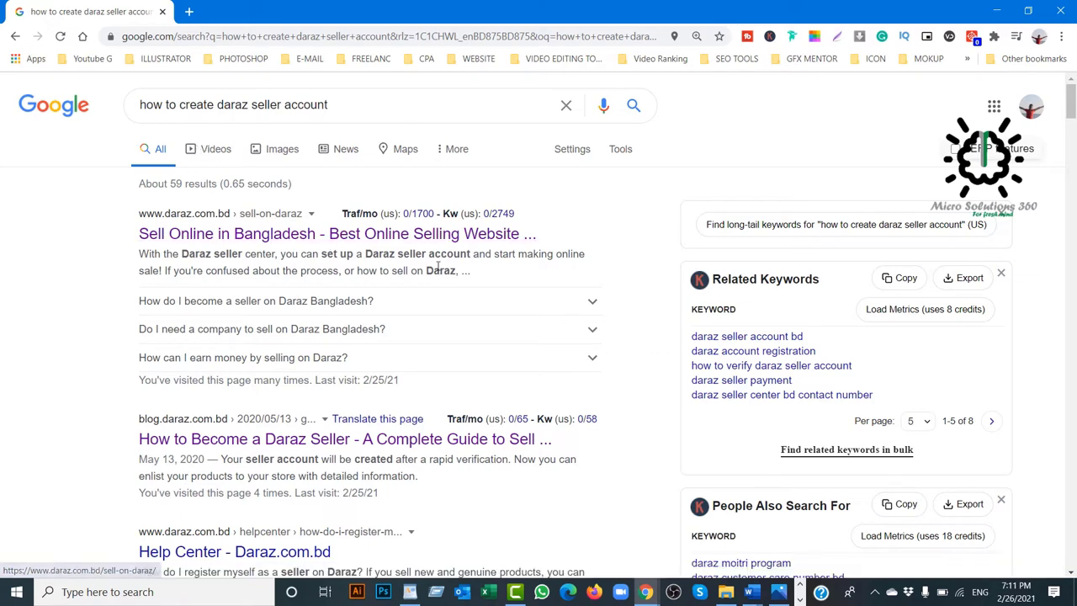
# - Follow the Daraz result to DarazMall, then its footer 'Sell on Daraz' link
pyautogui.click(371, 240)
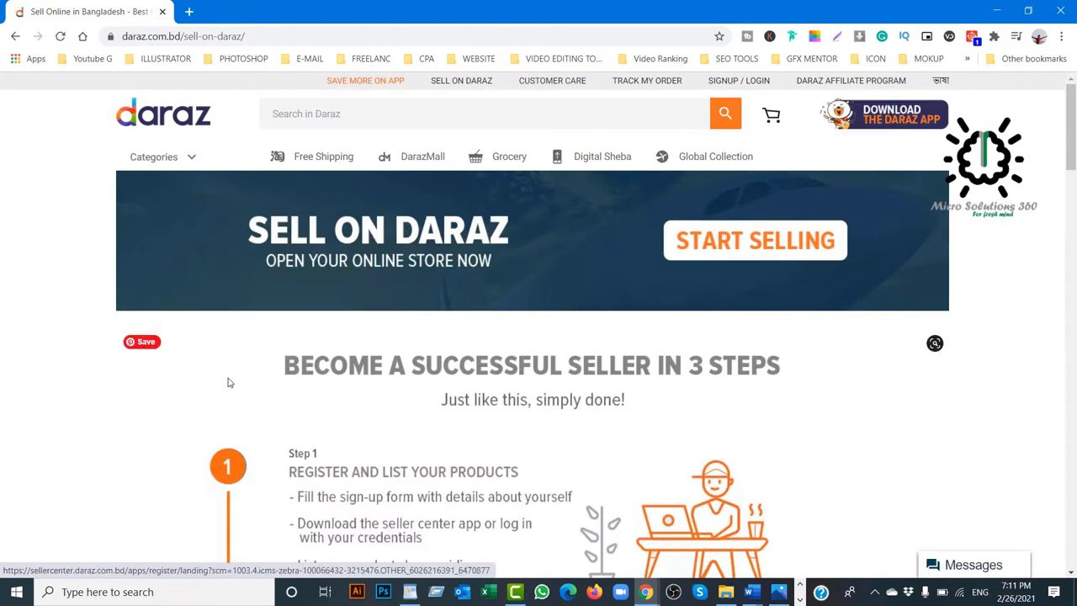
pyautogui.click(435, 160)
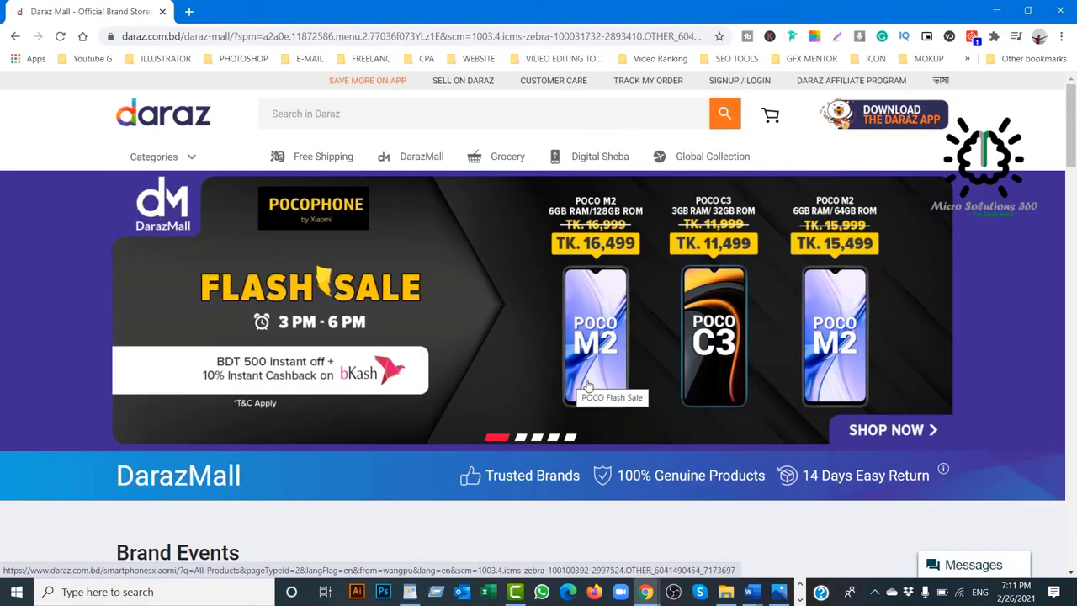
pyautogui.scroll(-4, 644, 341)
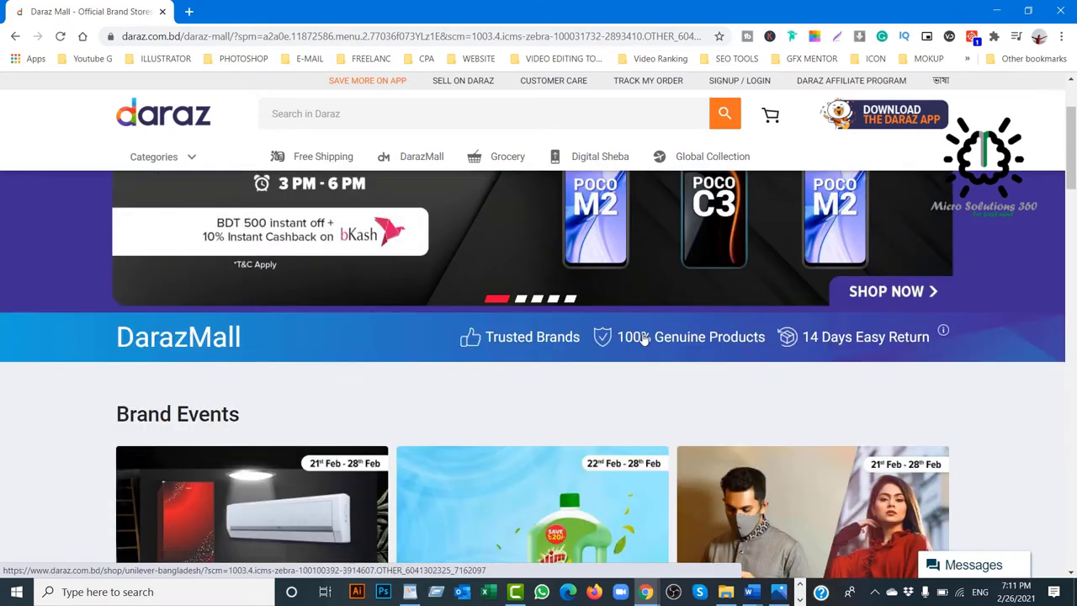
pyautogui.scroll(-15, 646, 340)
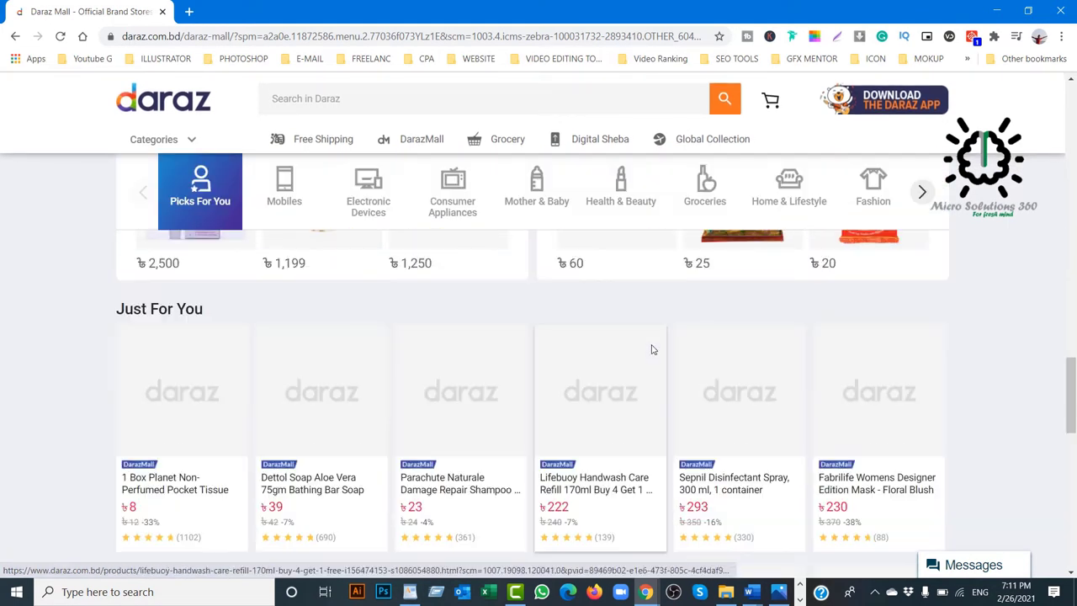
pyautogui.scroll(-5, 654, 362)
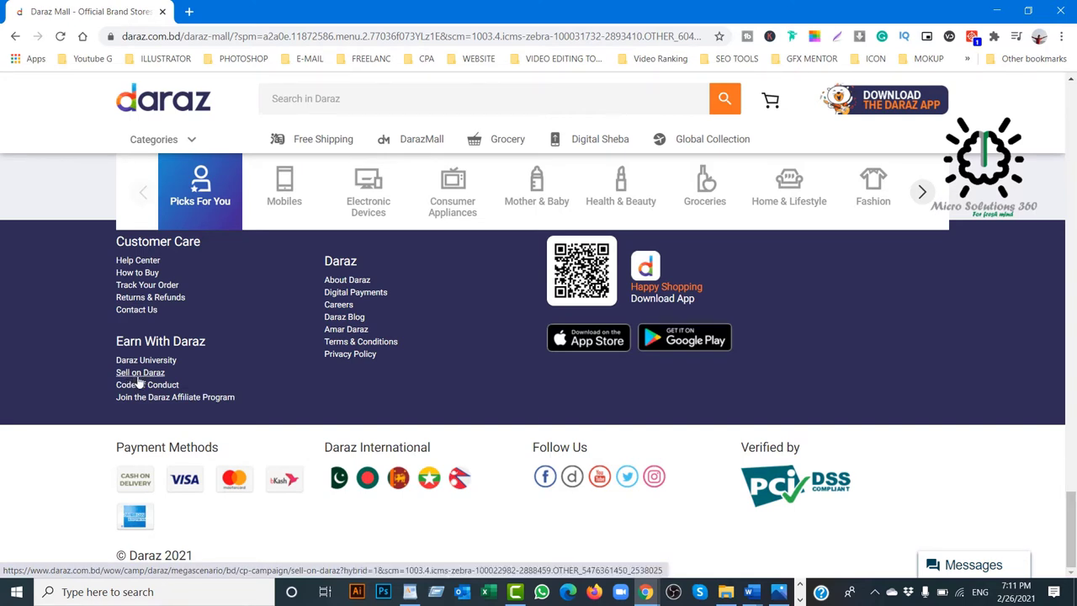
pyautogui.click(140, 375)
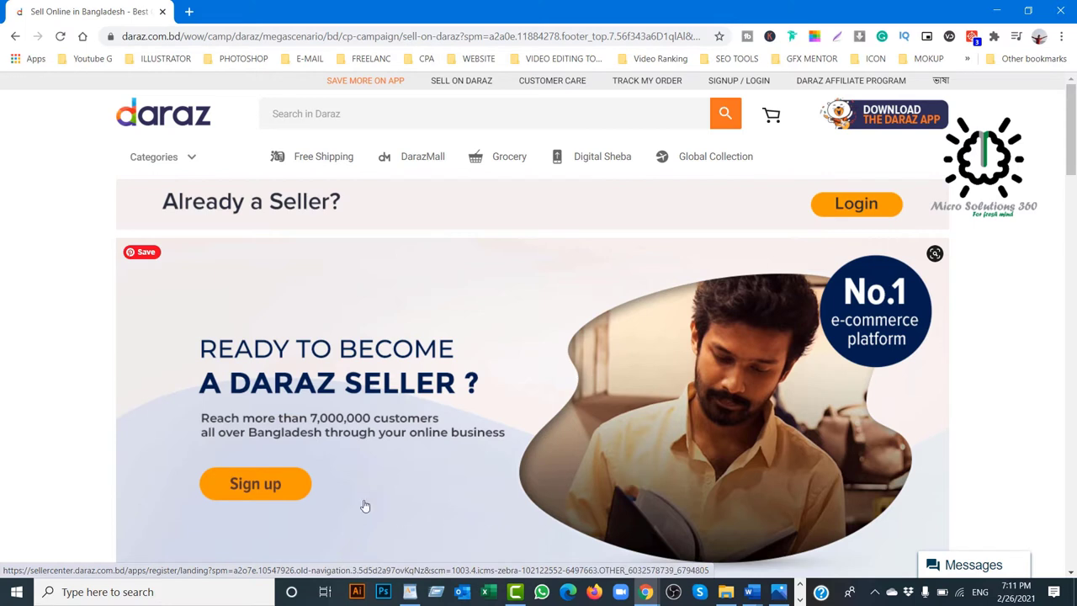
# - Choose Sign up, then 'Sign up as DarazMall Seller' for the business form
pyautogui.click(269, 489)
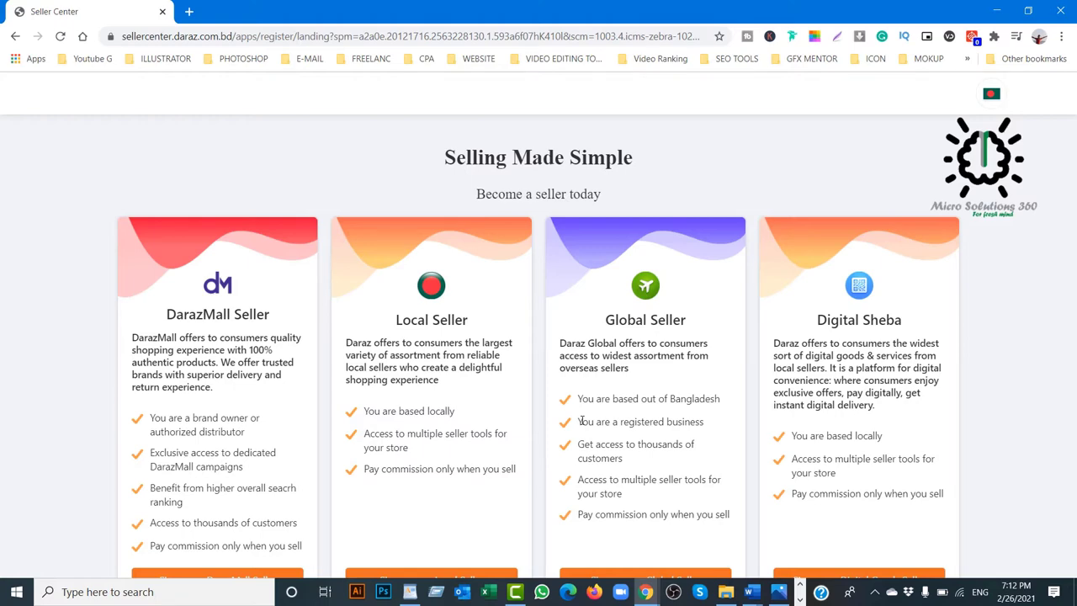
pyautogui.scroll(-2, 395, 396)
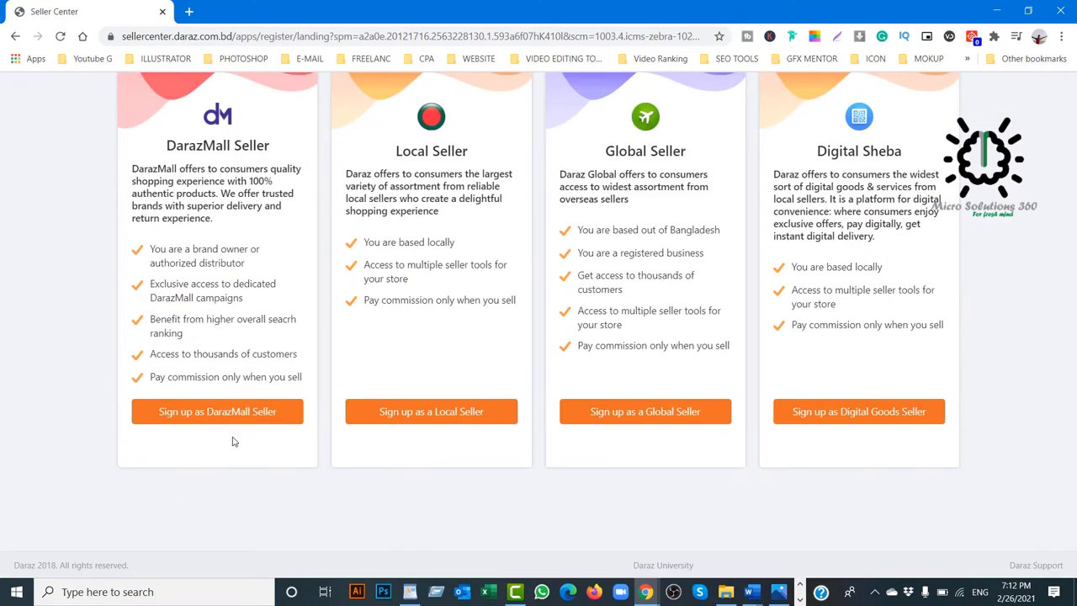
pyautogui.click(219, 416)
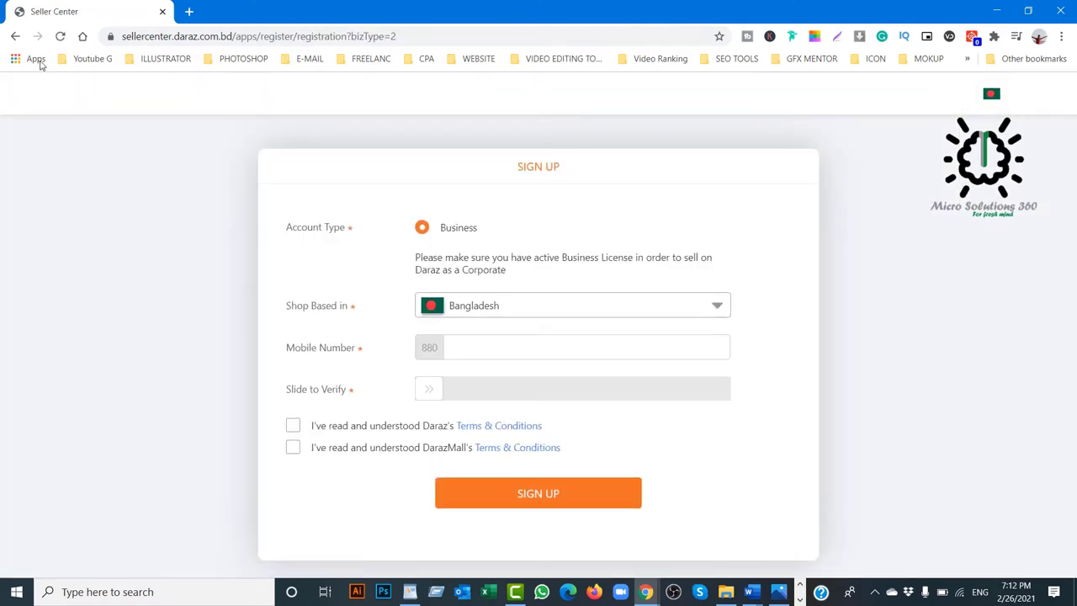
# - Go back to the seller types and view the Local Seller sign-up form
pyautogui.click(16, 37)
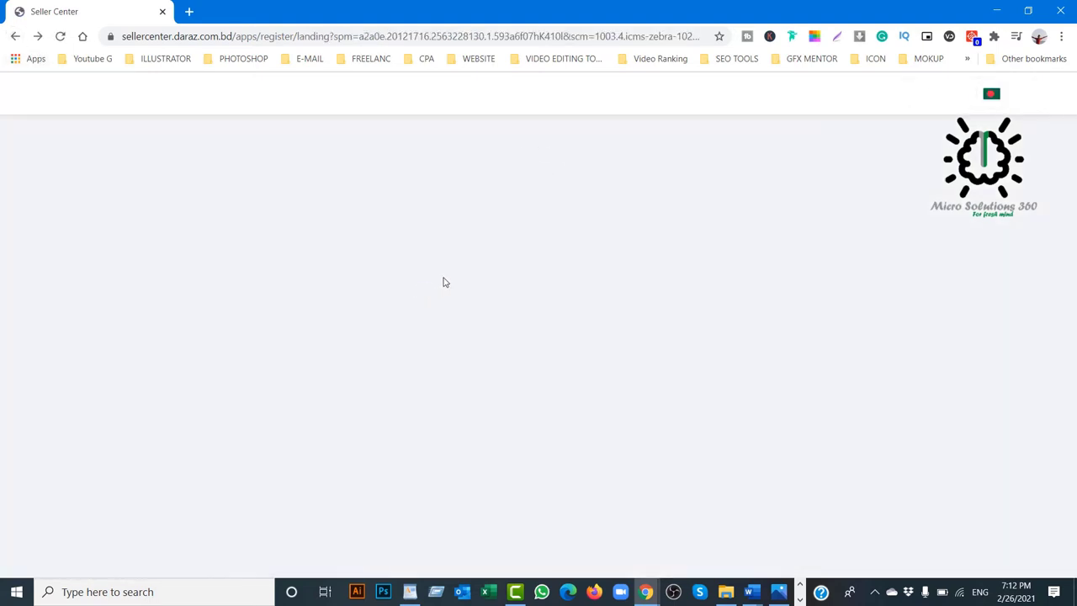
pyautogui.scroll(-2, 472, 368)
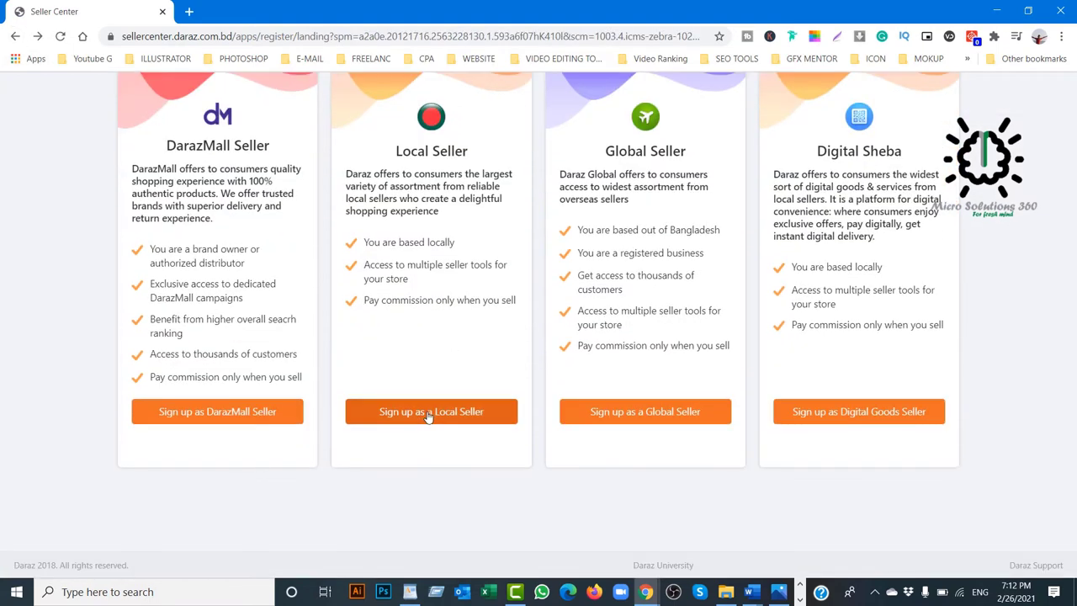
pyautogui.click(432, 413)
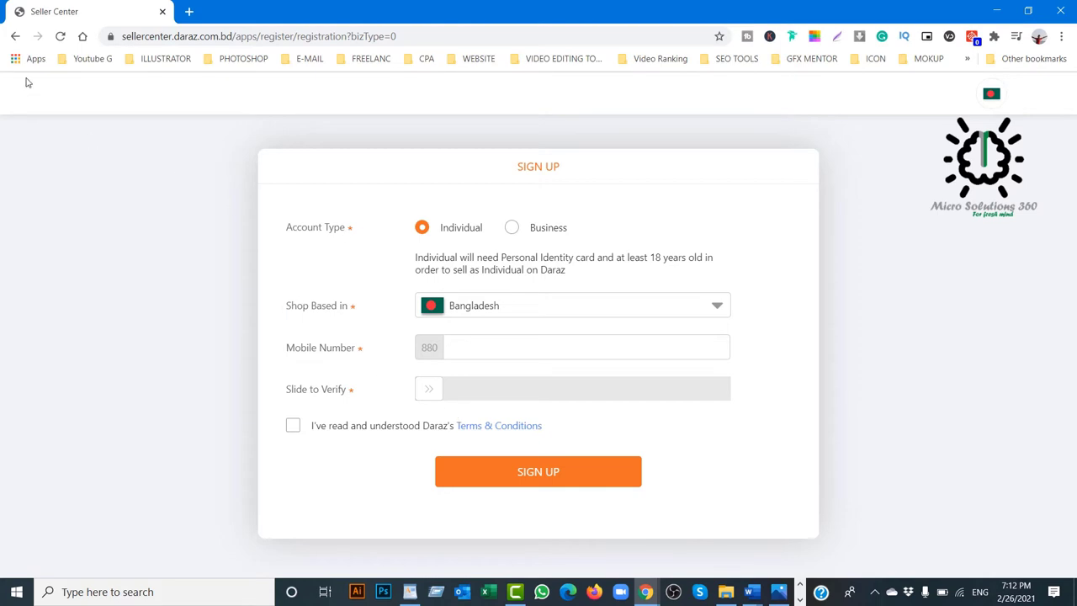
# - Go back again and open the Global Seller Crossborder registration form
pyautogui.click(15, 36)
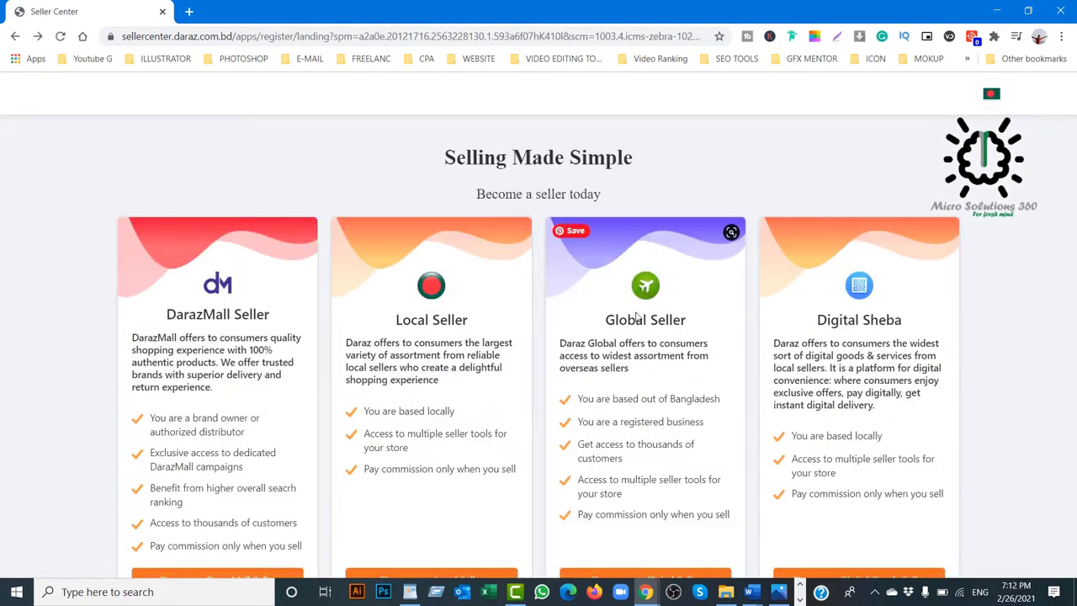
pyautogui.scroll(-2, 655, 339)
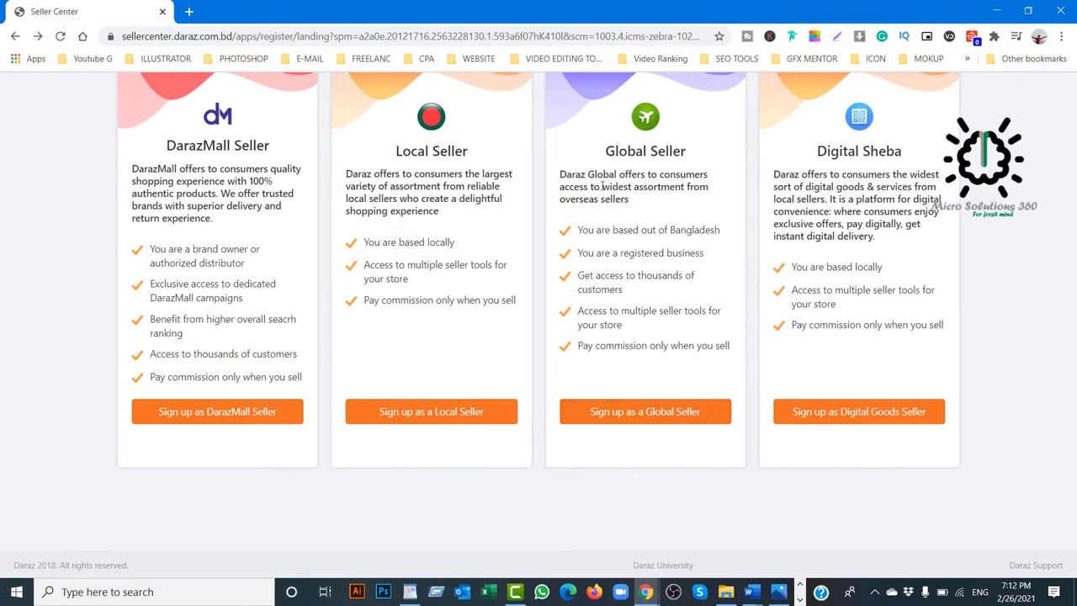
pyautogui.click(642, 412)
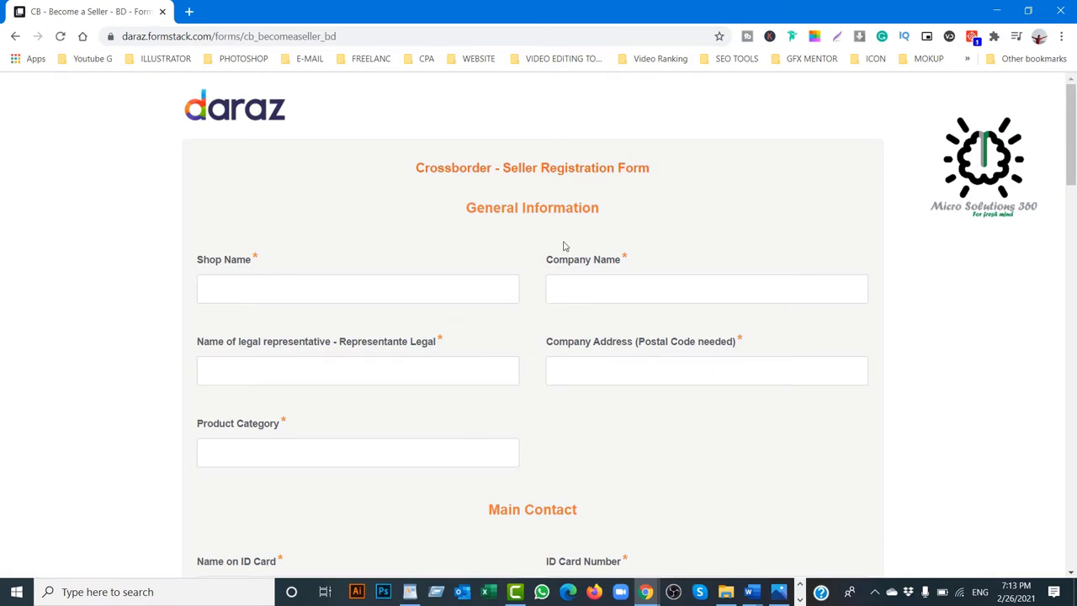
# - Skim the Crossborder form, then open the Digital Goods Seller sign-up form
pyautogui.scroll(-15, 565, 243)
pyautogui.scroll(5, 554, 282)
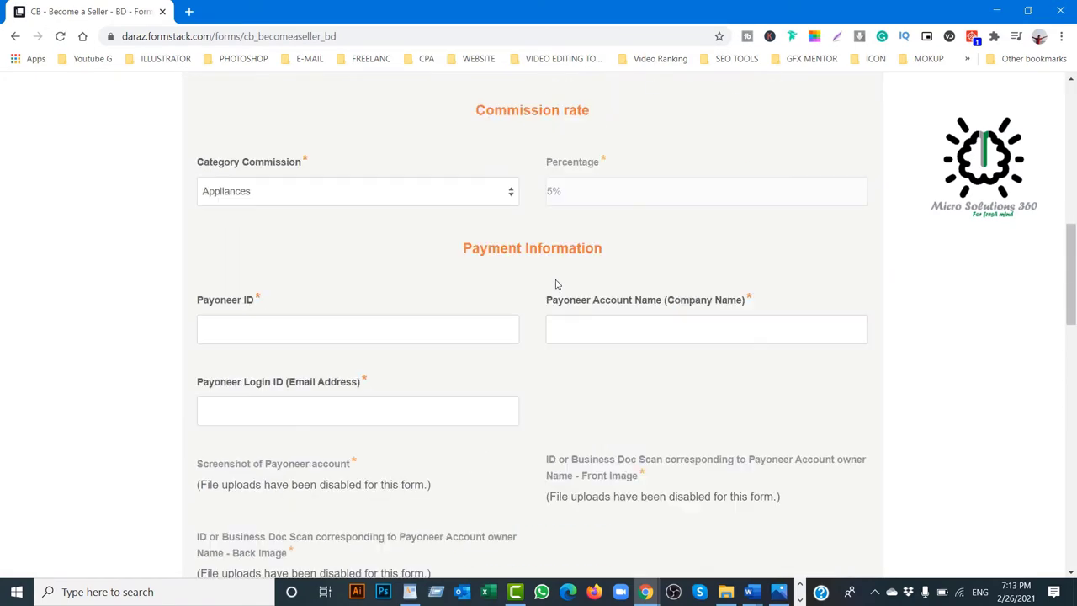
pyautogui.scroll(3, 319, 187)
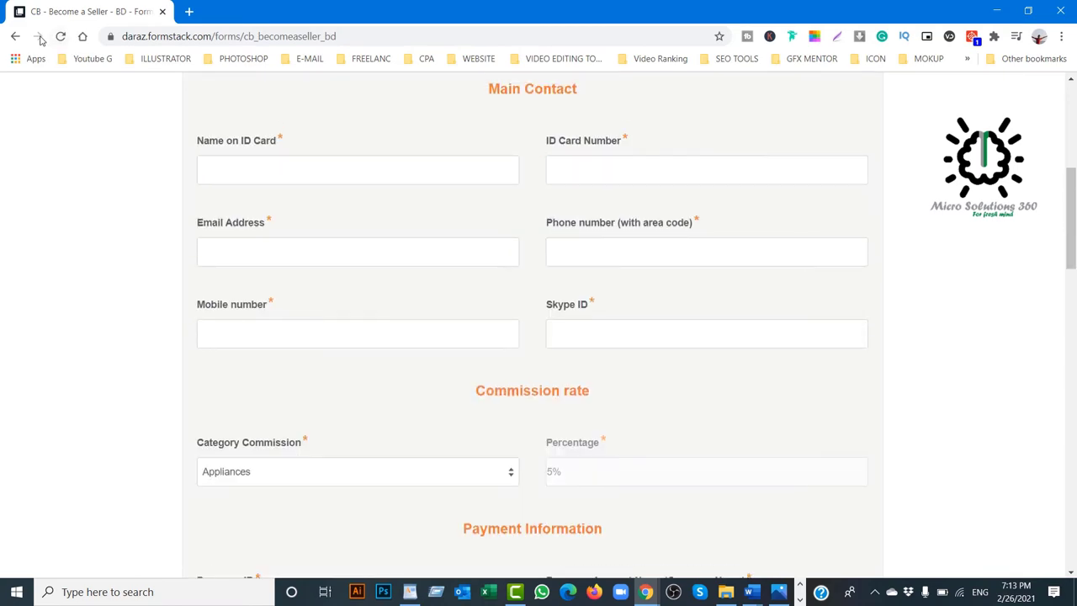
pyautogui.click(16, 37)
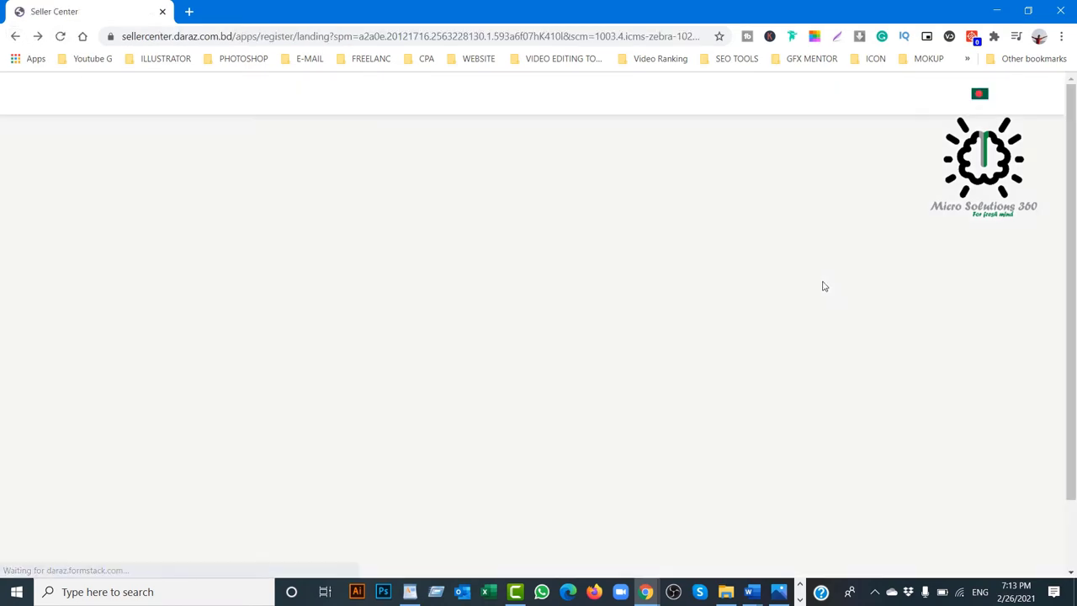
pyautogui.scroll(-2, 845, 305)
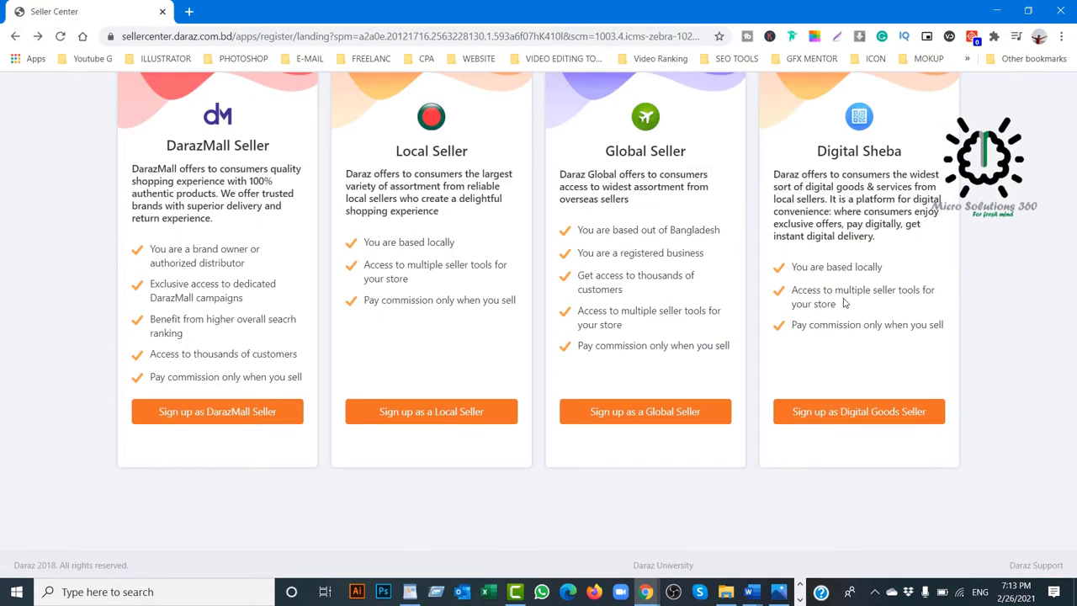
pyautogui.click(872, 412)
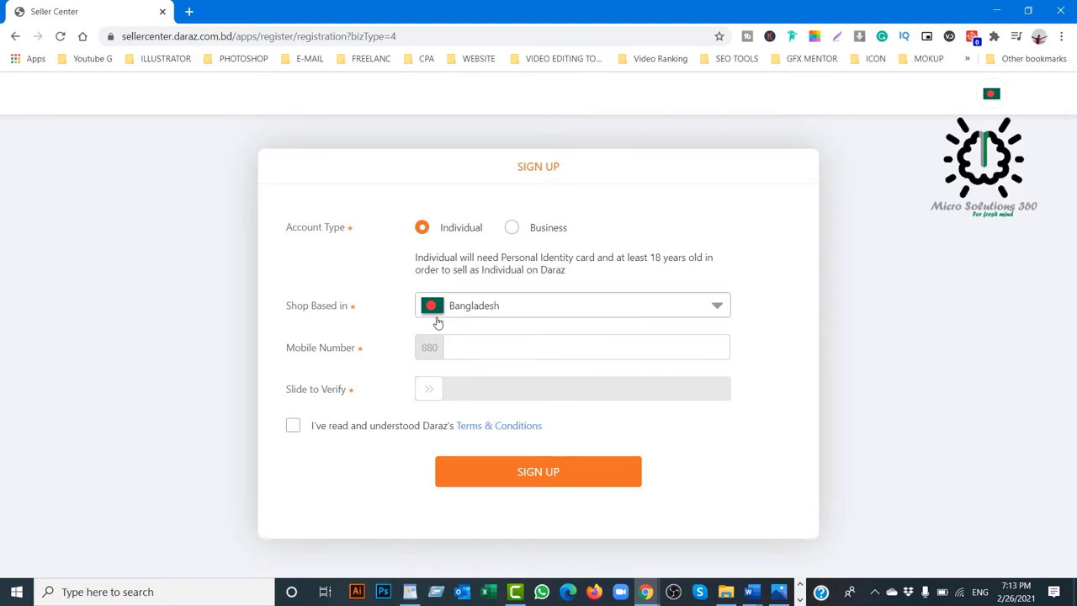
# - In a new tab, search 'daraz seller' and open the Daraz Seller Center sign-in page
pyautogui.click(190, 11)
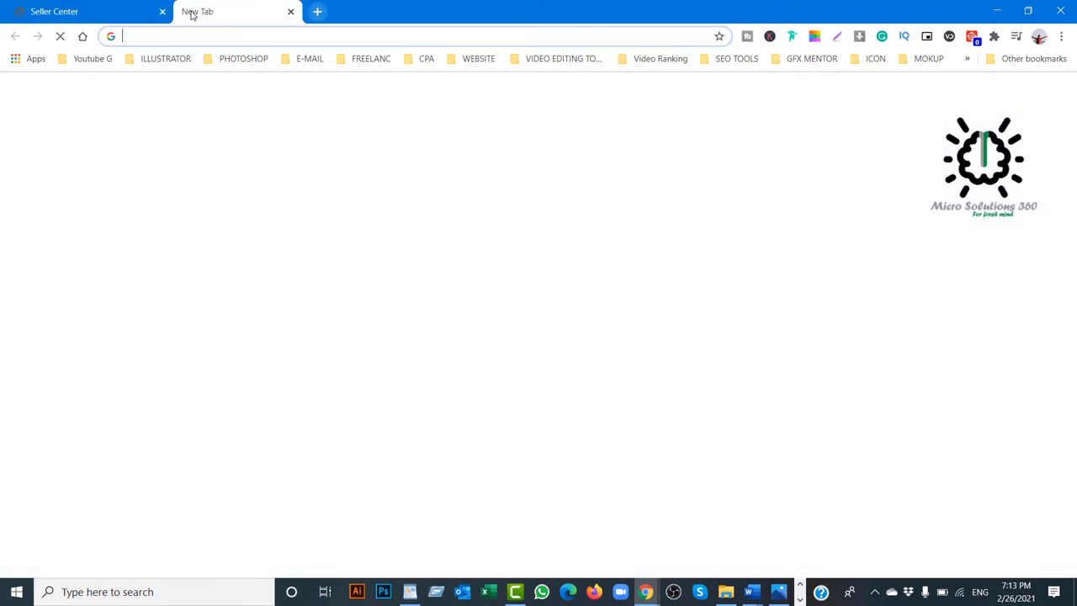
pyautogui.click(200, 36)
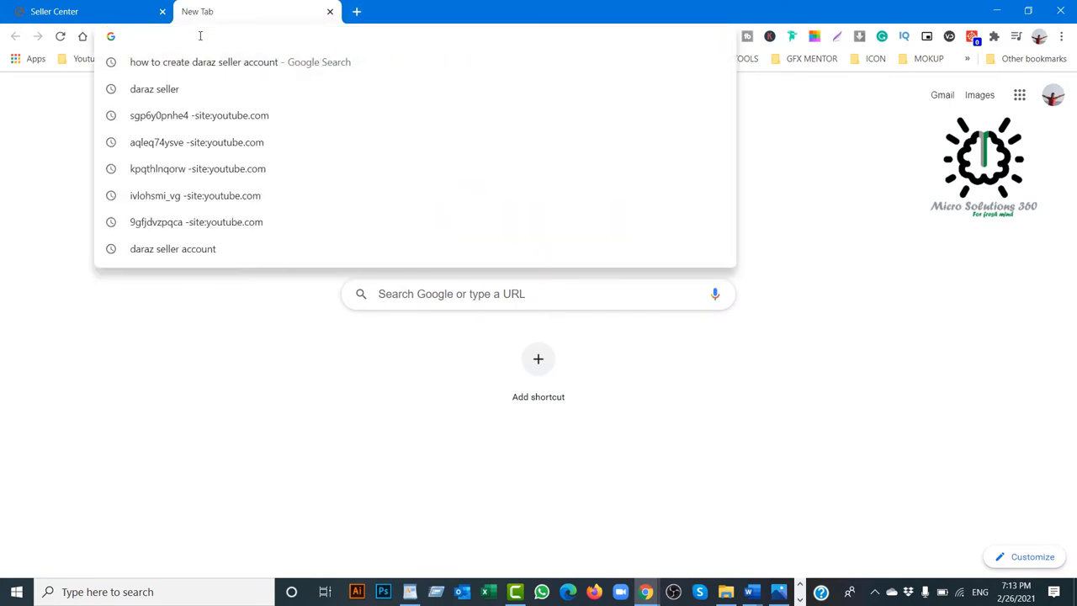
pyautogui.click(170, 90)
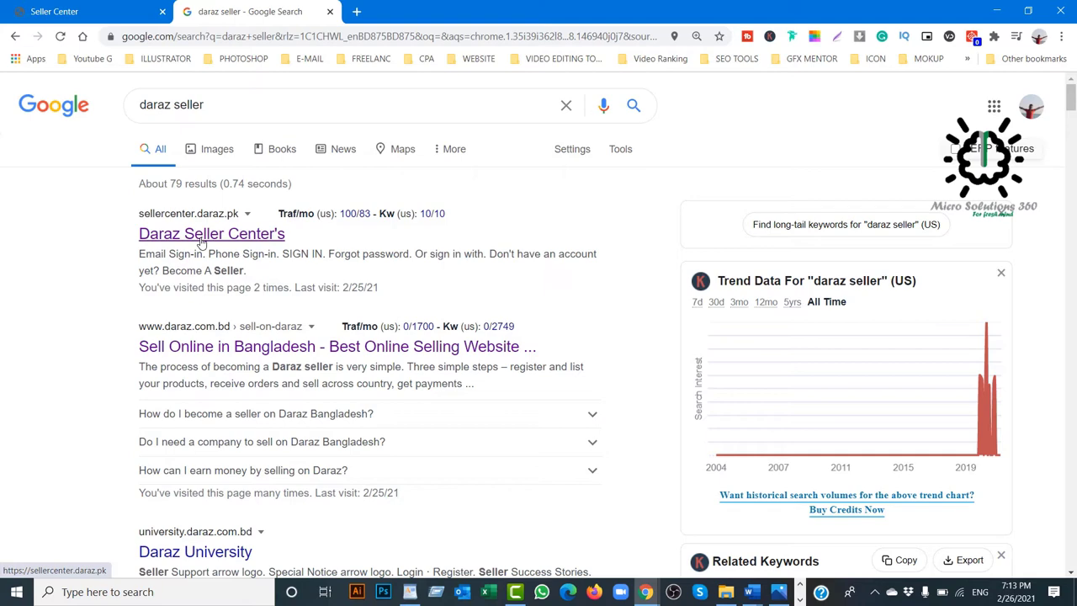
pyautogui.click(202, 240)
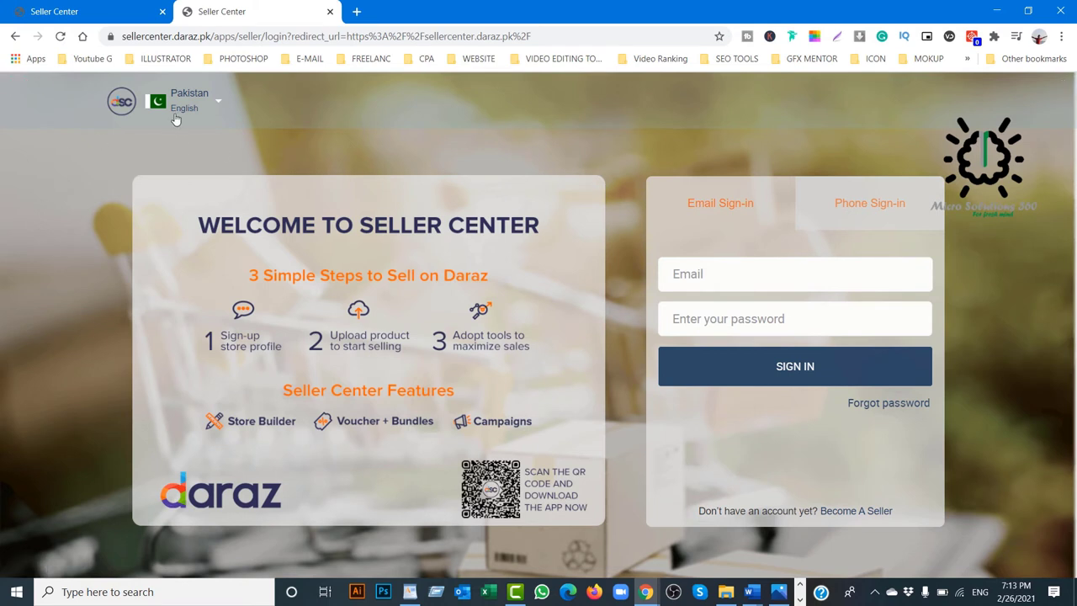
# - Pick Bangladesh in the sign-in page's country and language selector
pyautogui.click(217, 102)
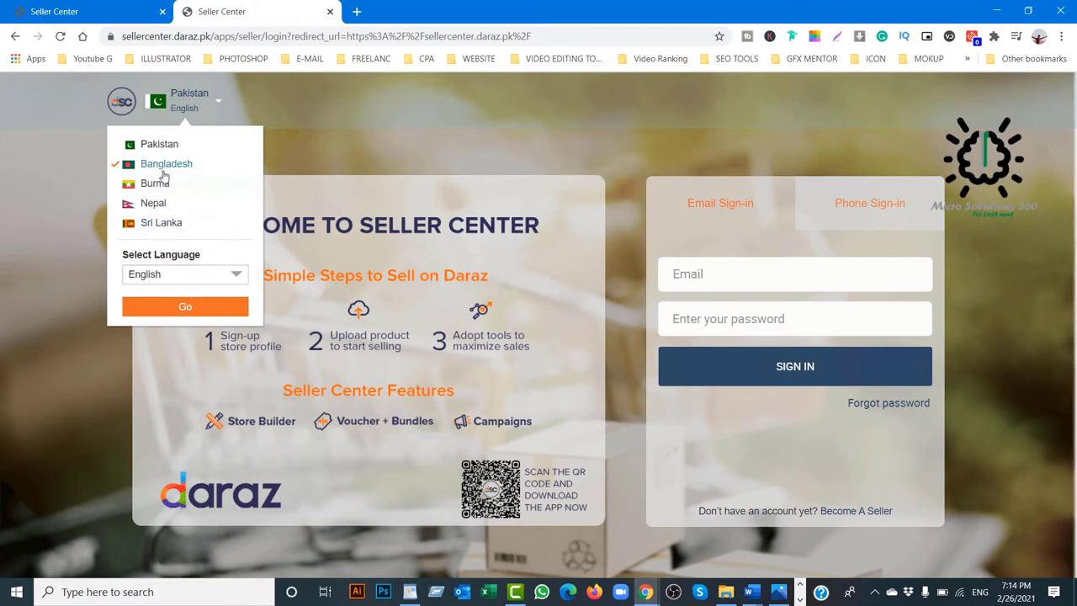
pyautogui.click(232, 276)
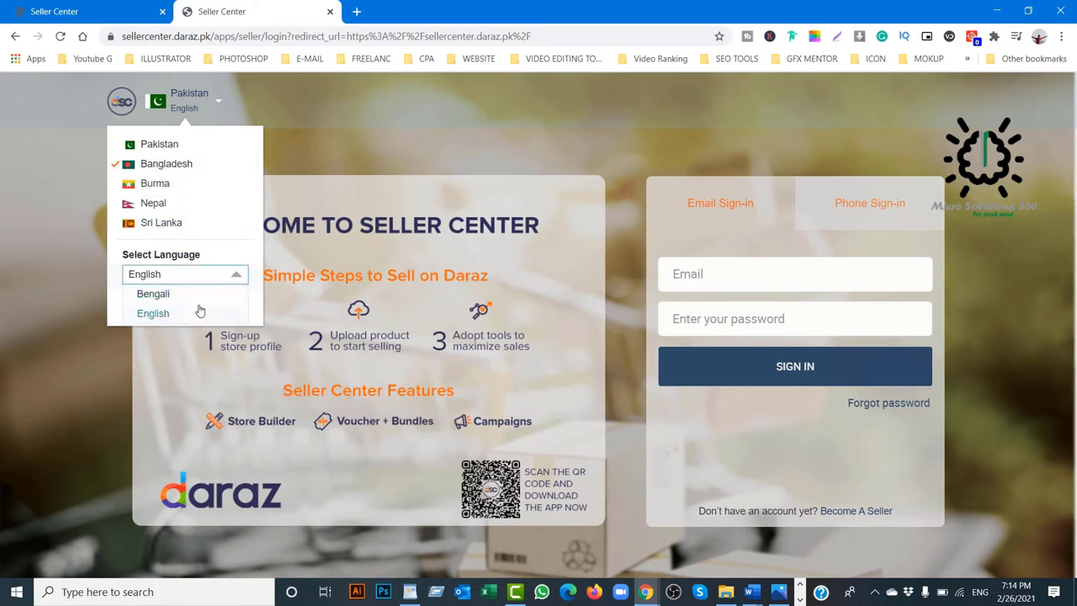
pyautogui.click(220, 208)
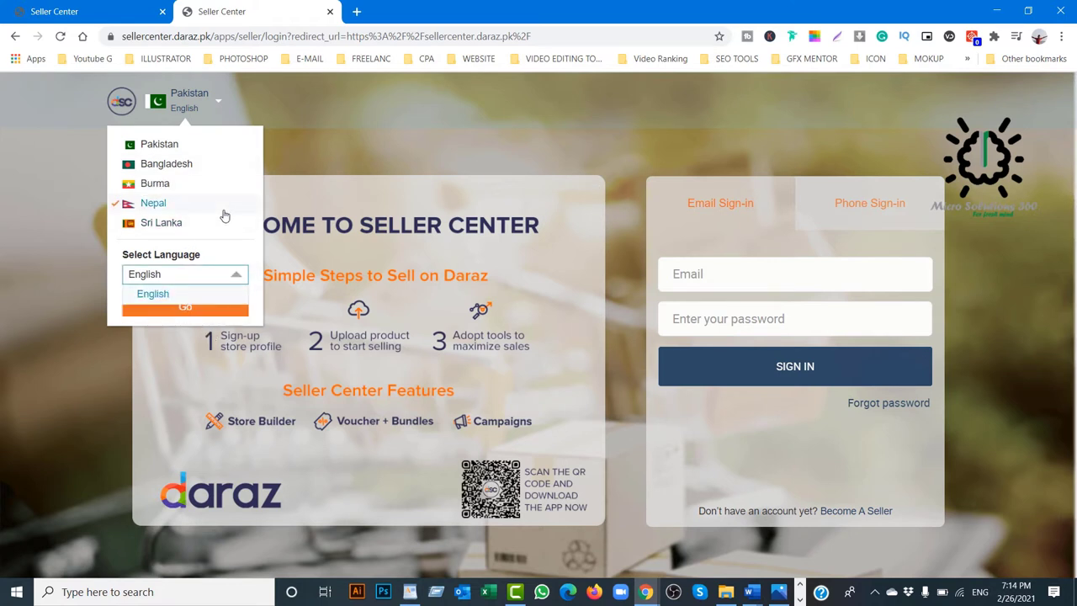
pyautogui.click(167, 166)
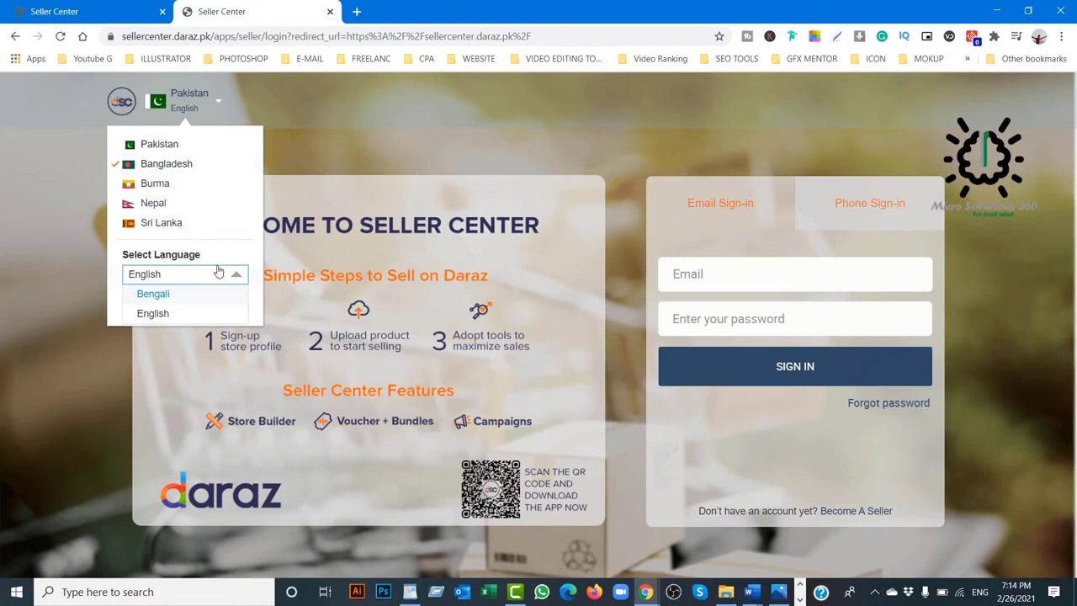
# - Keep English, go to the Bangladesh site, and view Become a Seller's four seller types
pyautogui.click(188, 317)
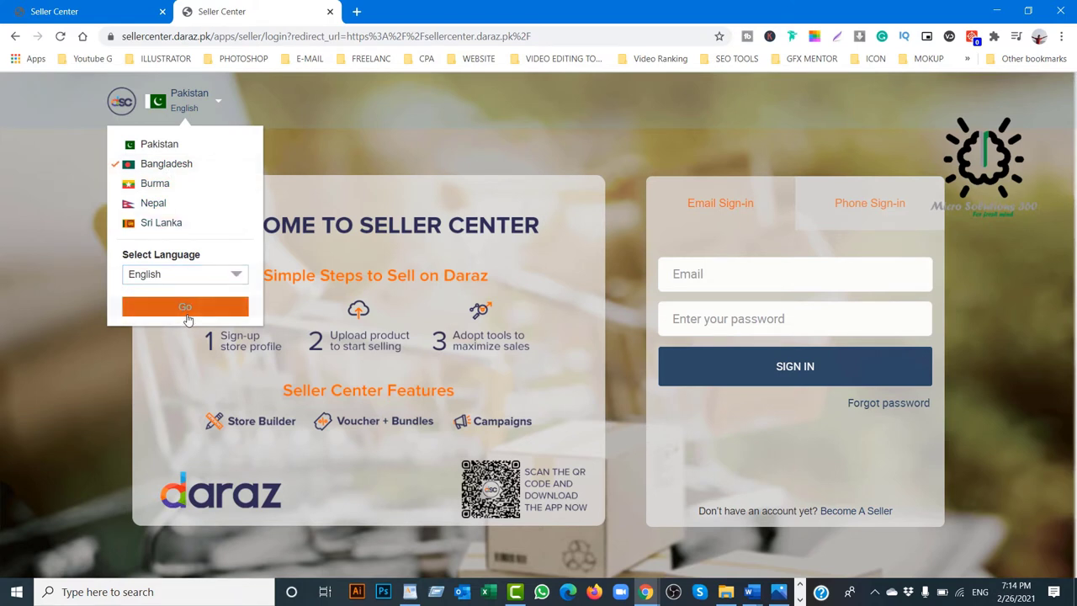
pyautogui.click(206, 310)
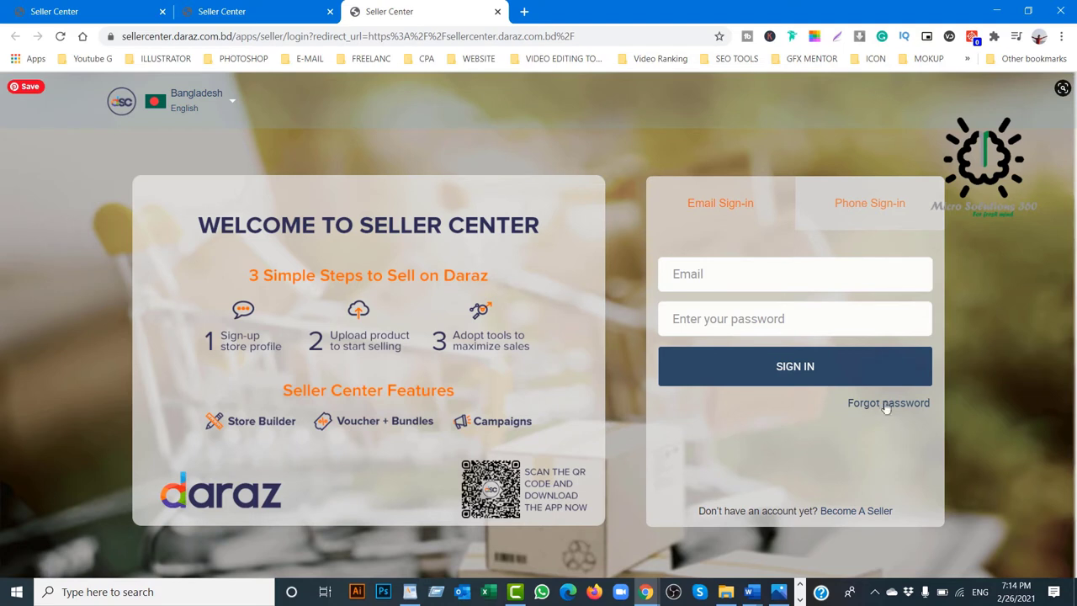
pyautogui.click(872, 517)
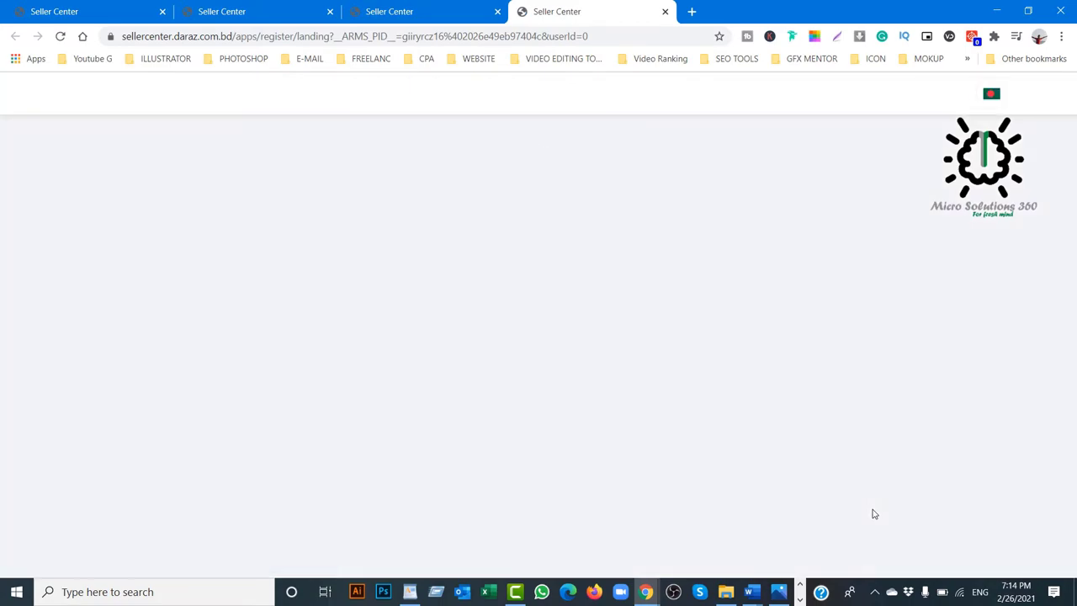
pyautogui.scroll(-2, 539, 353)
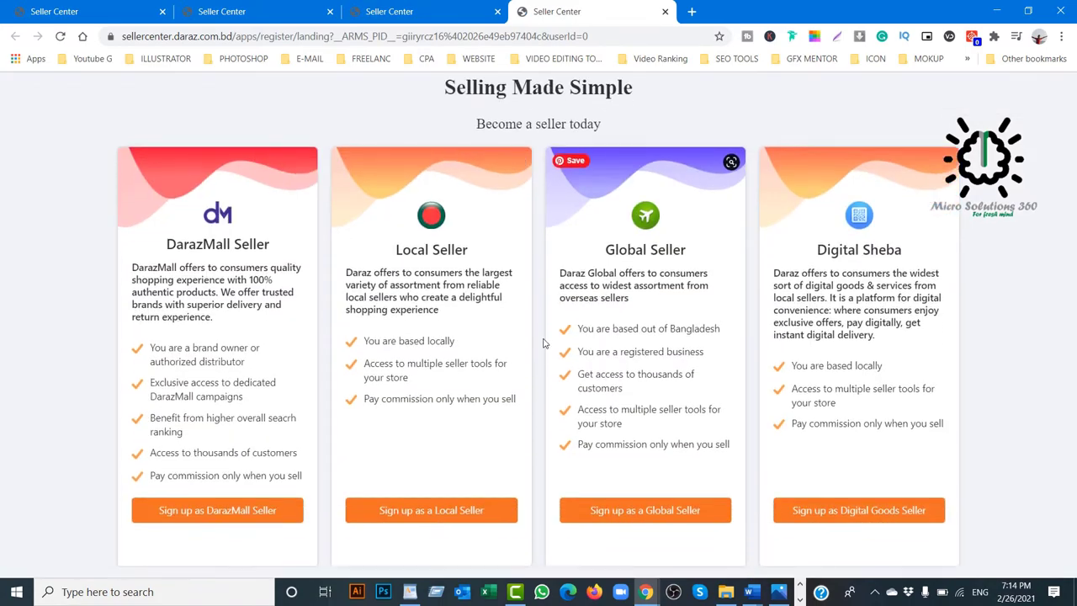
pyautogui.scroll(2, 544, 334)
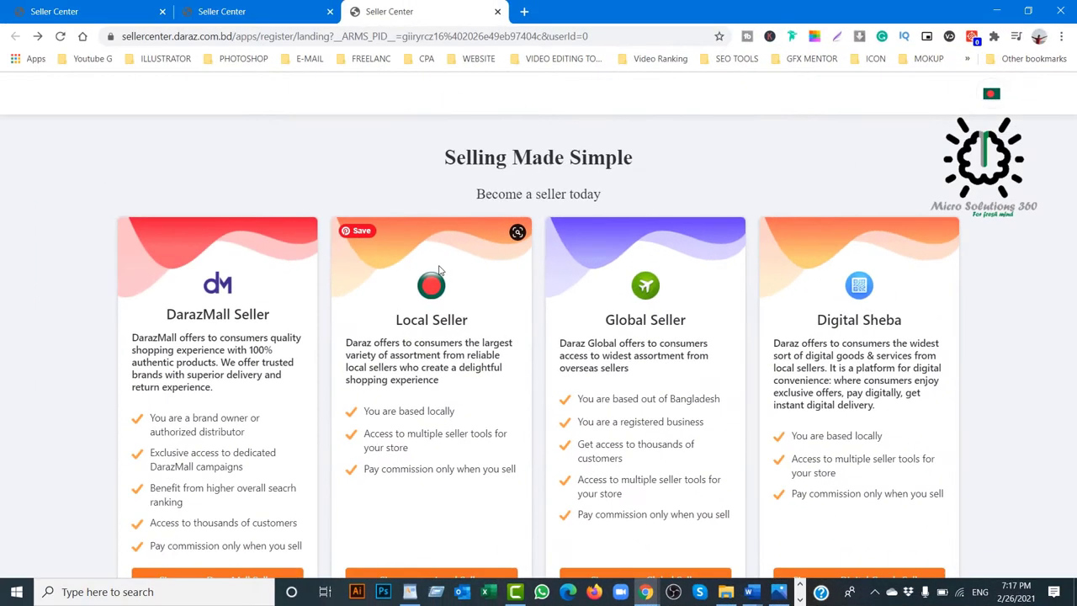
pyautogui.scroll(-2, 413, 287)
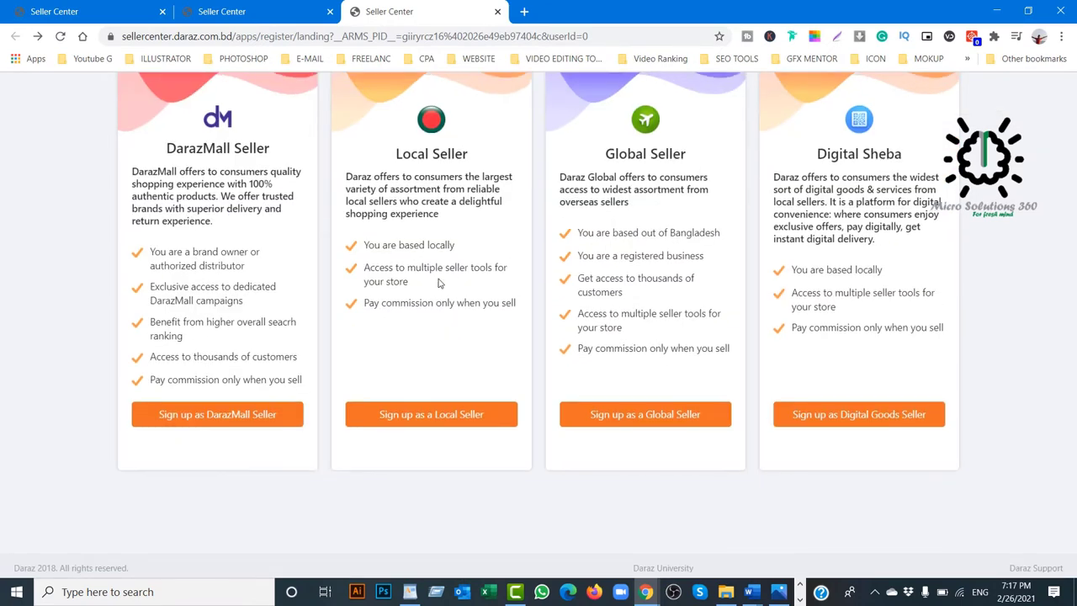
pyautogui.scroll(2, 395, 164)
pyautogui.scroll(-2, 499, 316)
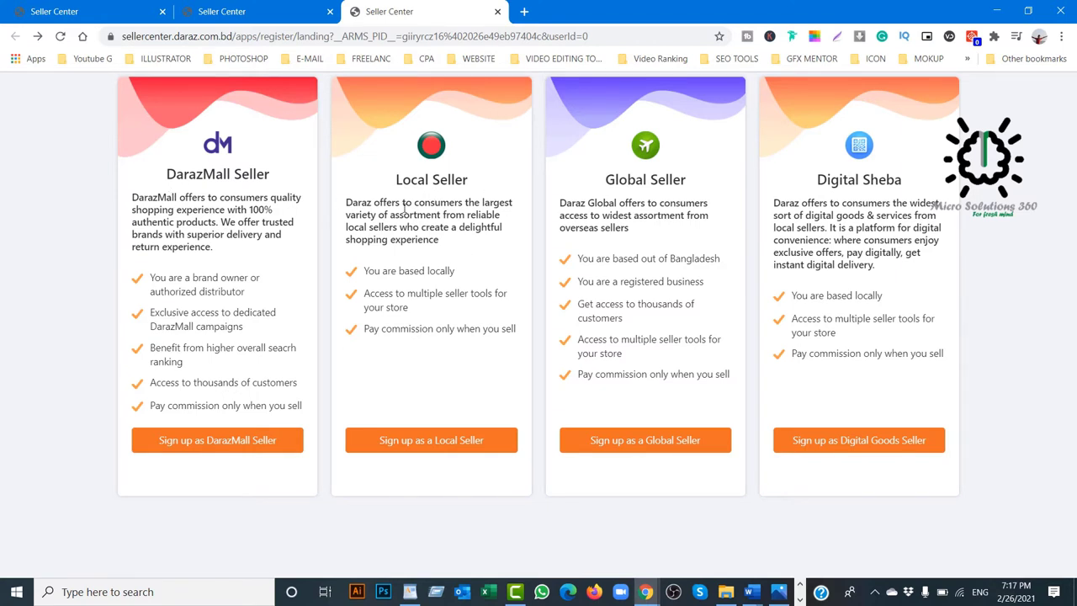
# - Start a Local Seller sign-up and glance at the shop country options
pyautogui.click(449, 439)
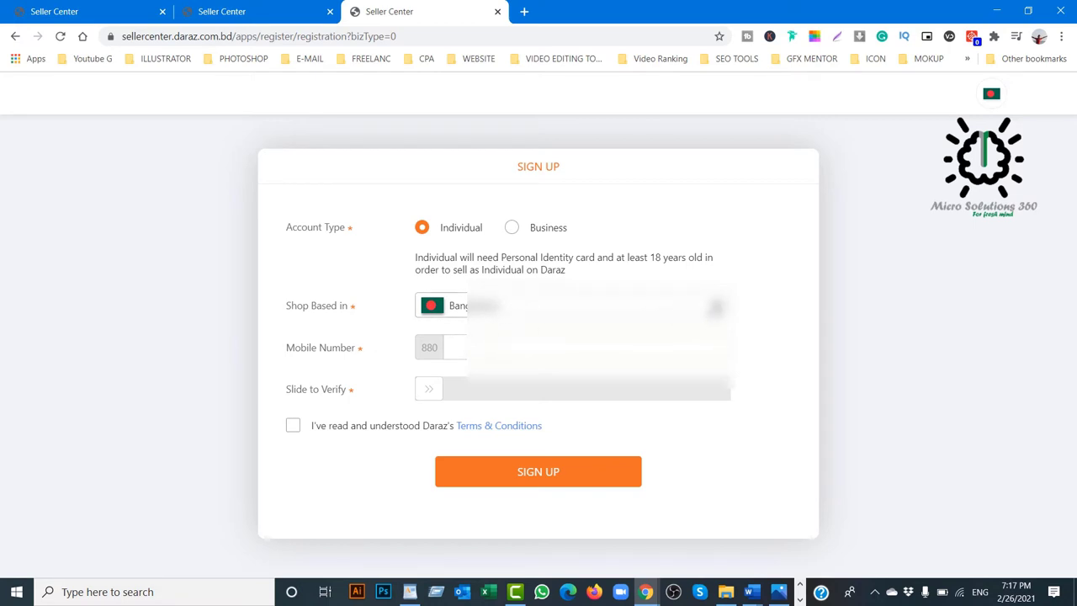
pyautogui.click(715, 310)
pyautogui.click(773, 291)
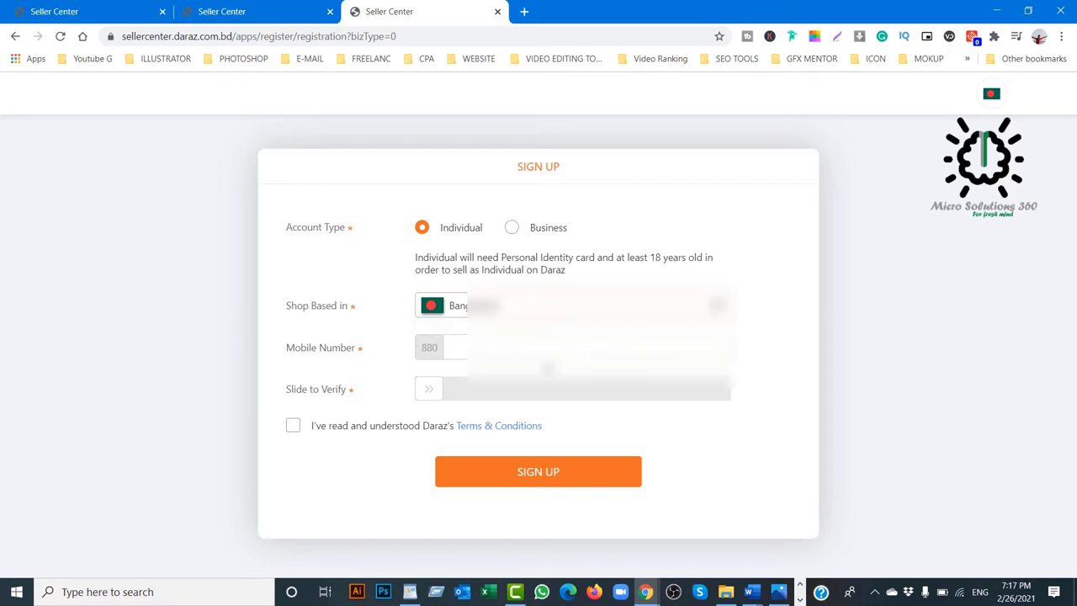
# - Enter the seller's mobile number and complete the slide-to-verify check
pyautogui.click(450, 352)
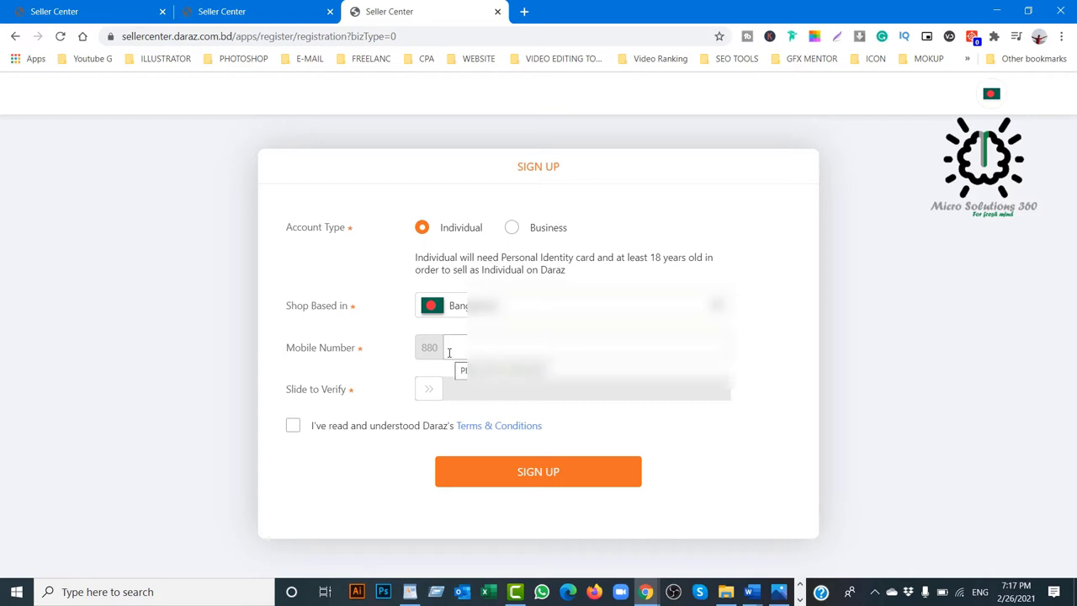
pyautogui.click(449, 353)
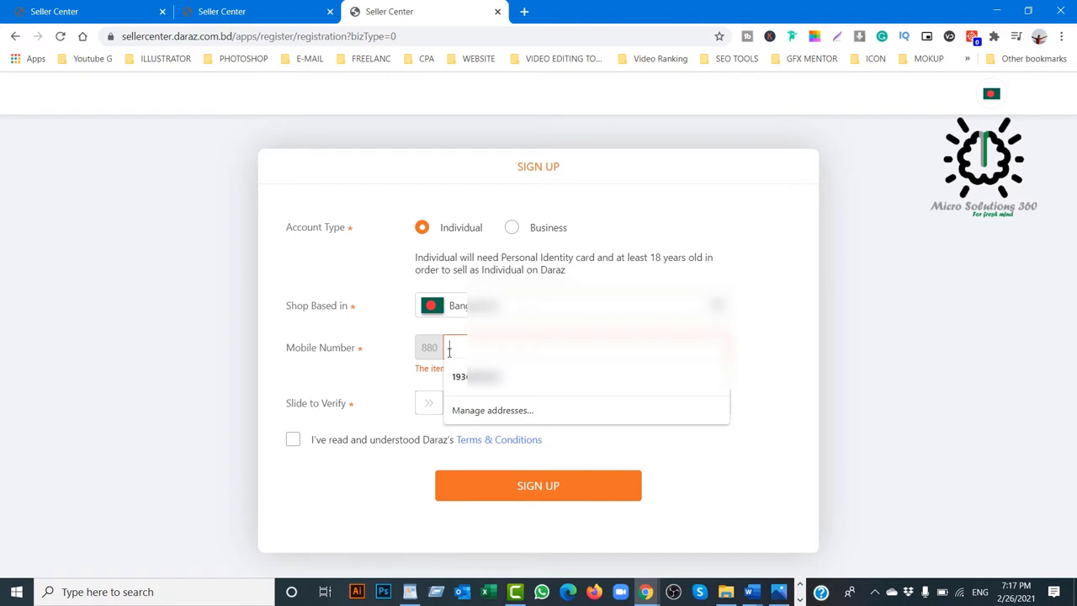
pyautogui.write('1')
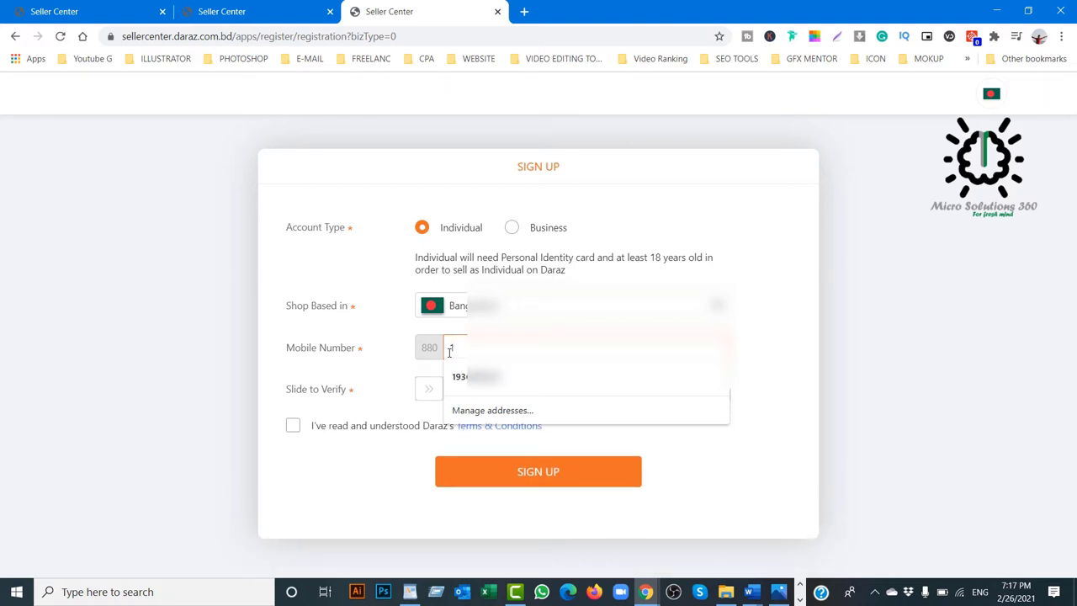
pyautogui.write('811')
pyautogui.write('1')
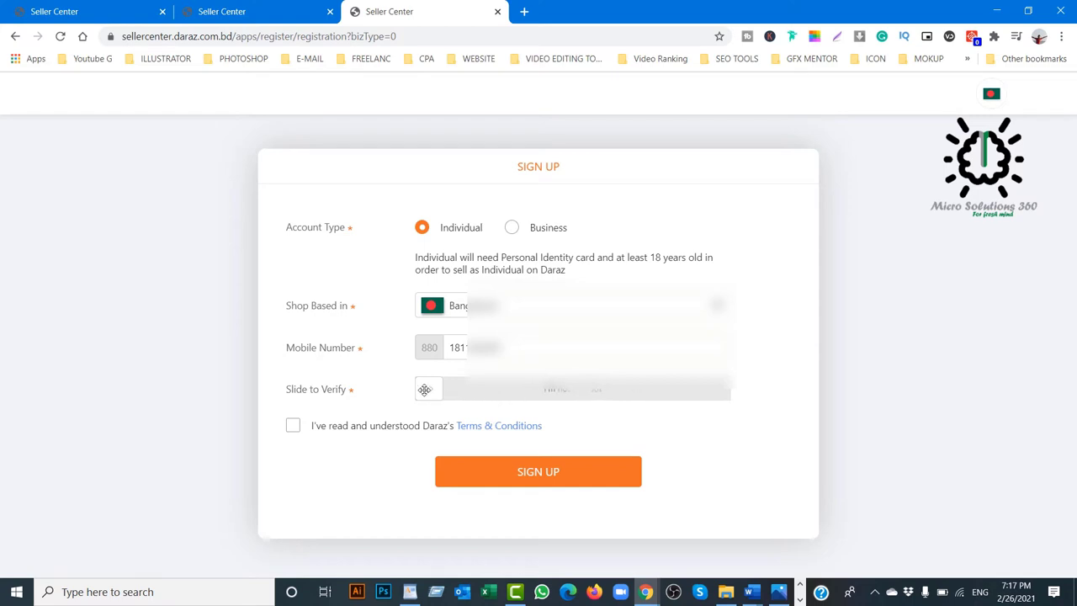
pyautogui.moveTo(424, 390); pyautogui.dragTo(764, 405)
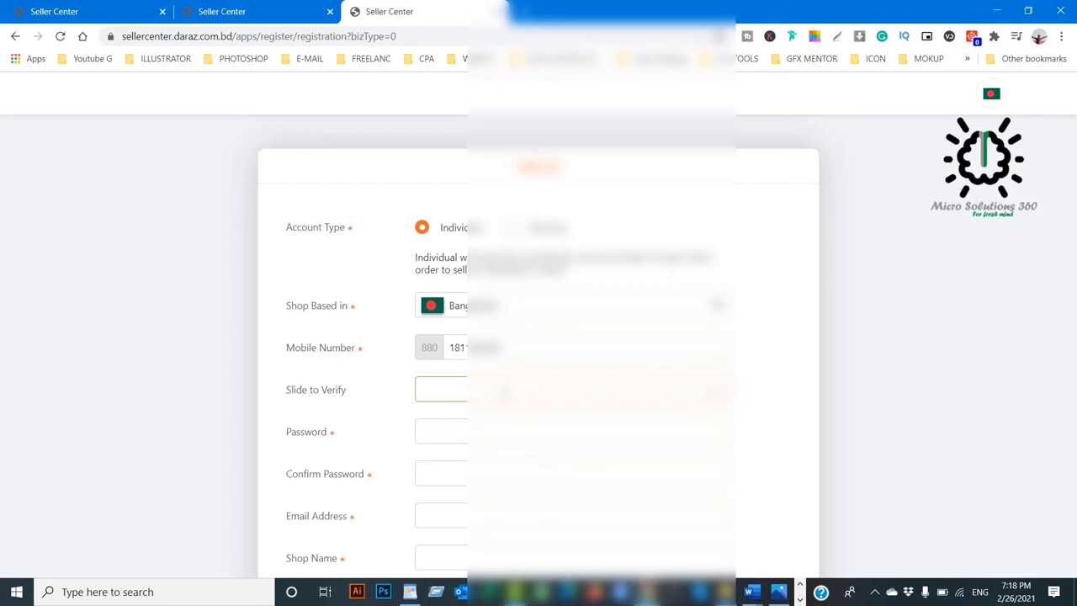
# - Enter the SMS verification code and the account password
pyautogui.click(446, 430)
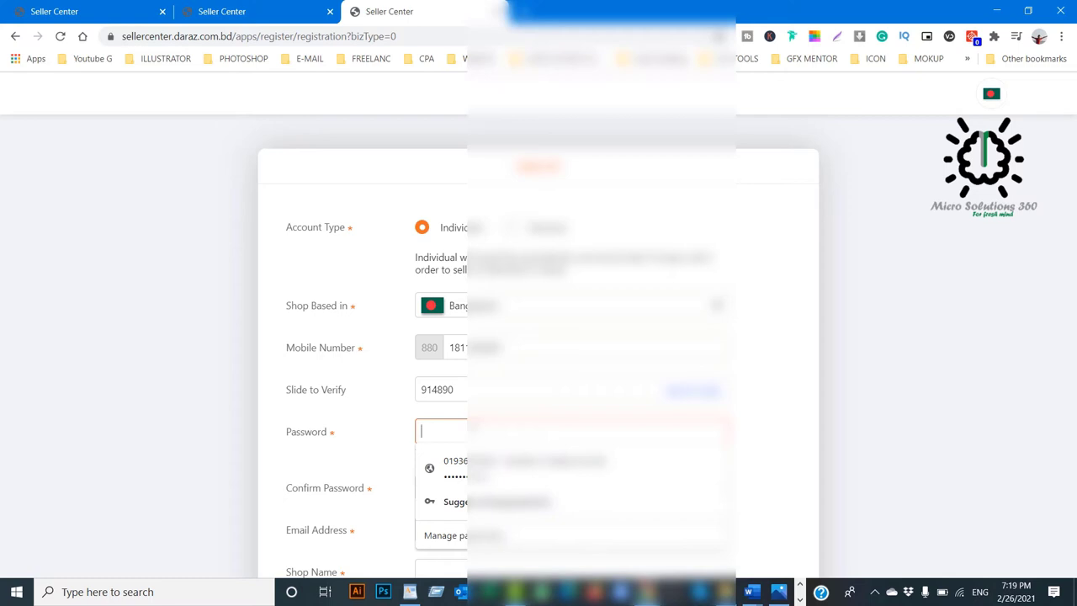
pyautogui.write('aa')
pyautogui.press('BackSpace')
pyautogui.press('BackSpace')
pyautogui.write('aaaaaaaa')
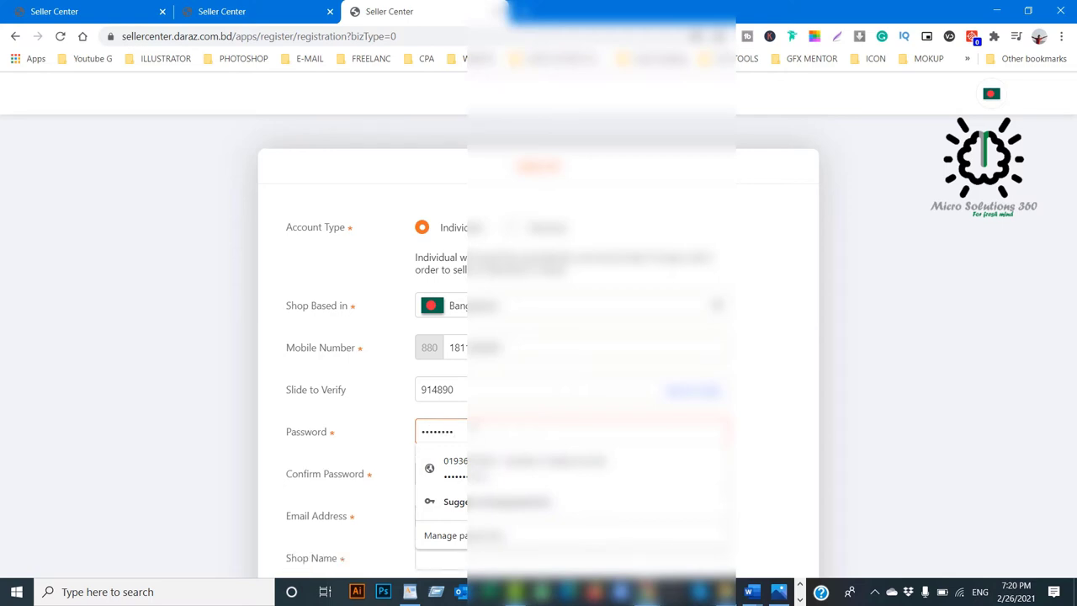
# - Confirm the password and enter the seller's e-mail address
pyautogui.click(439, 473)
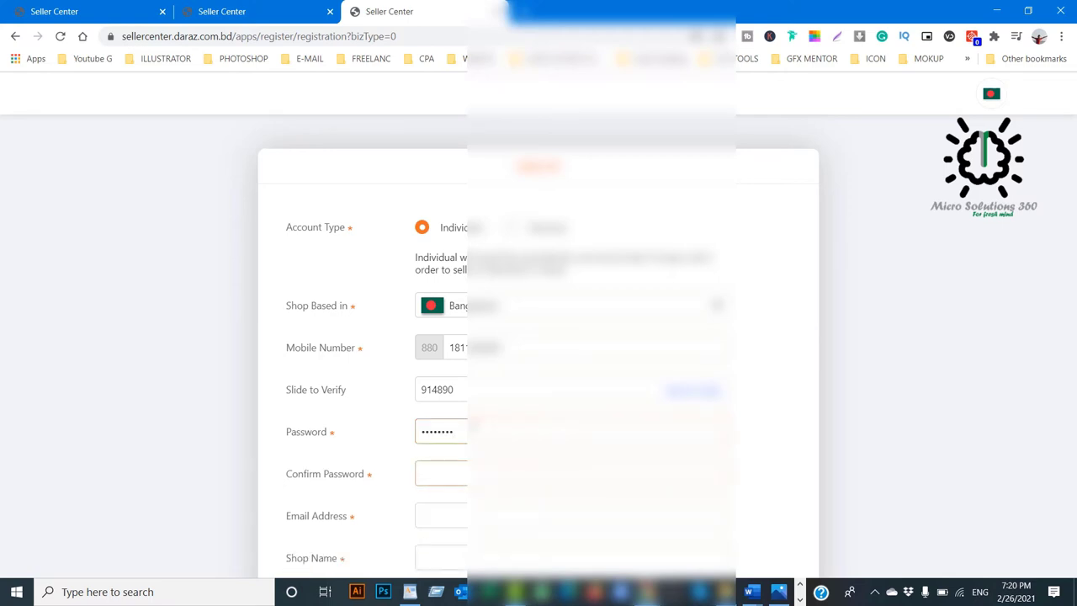
pyautogui.write('aa')
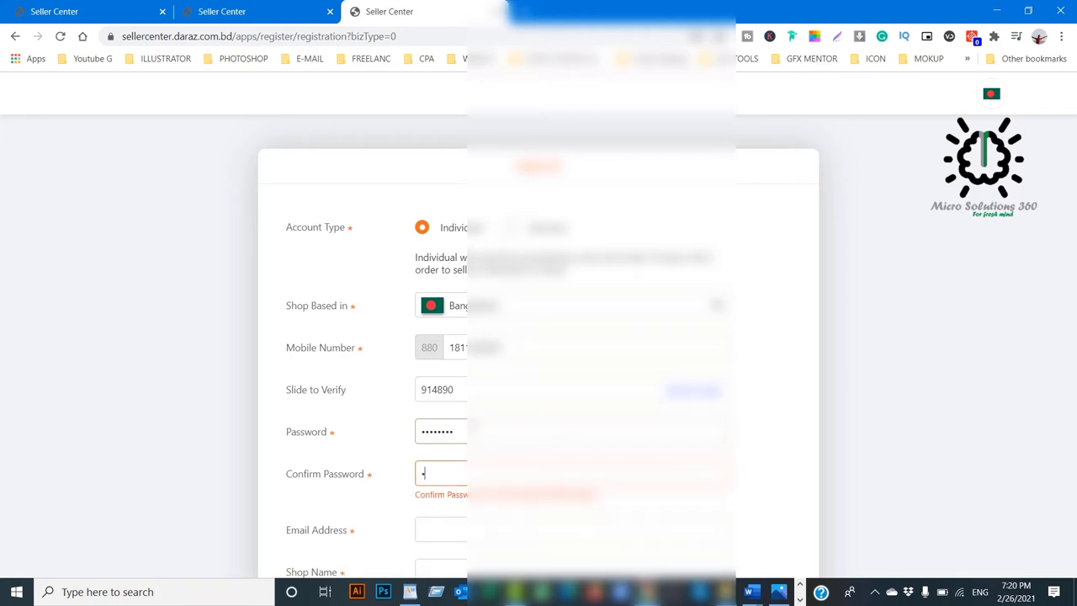
pyautogui.write('aaaaaa')
pyautogui.press('Tab')
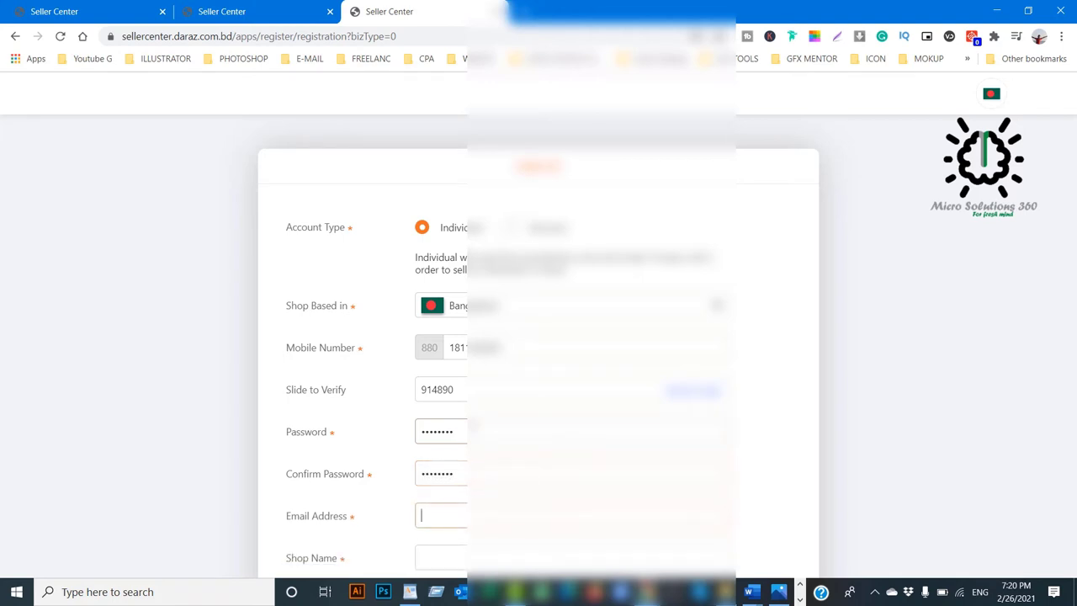
pyautogui.scroll(-2, 482, 419)
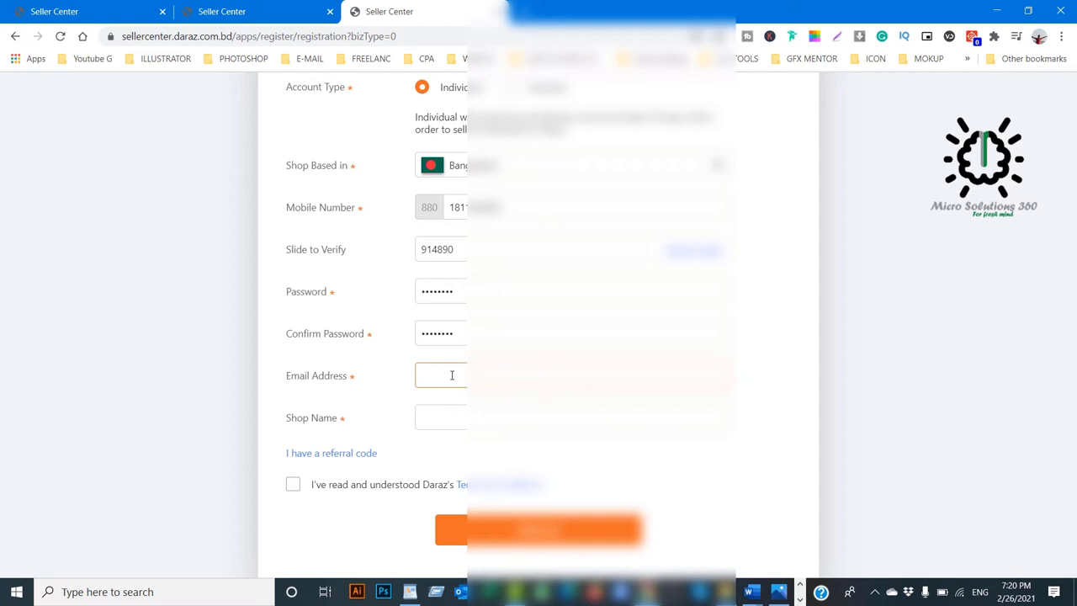
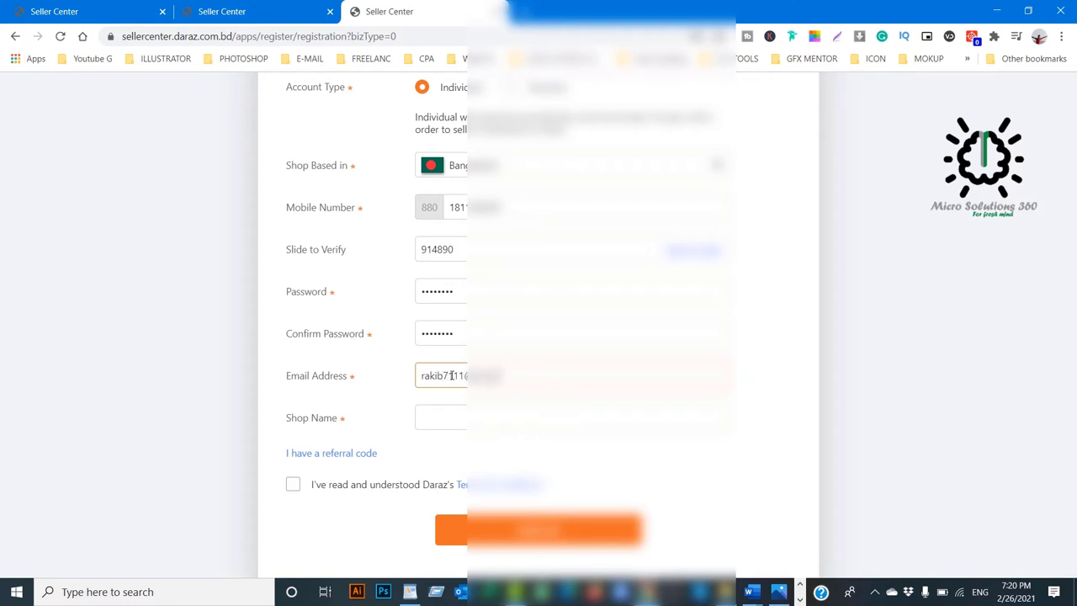
# - Paste the shop name into the Shop Name field
pyautogui.click(441, 420)
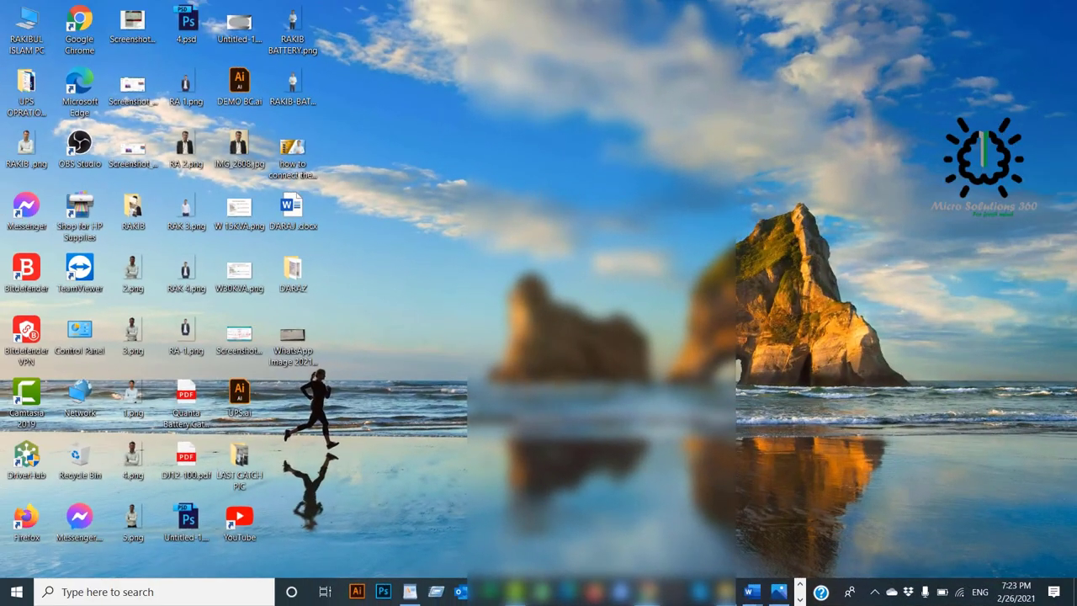
pyautogui.moveTo(639, 592)
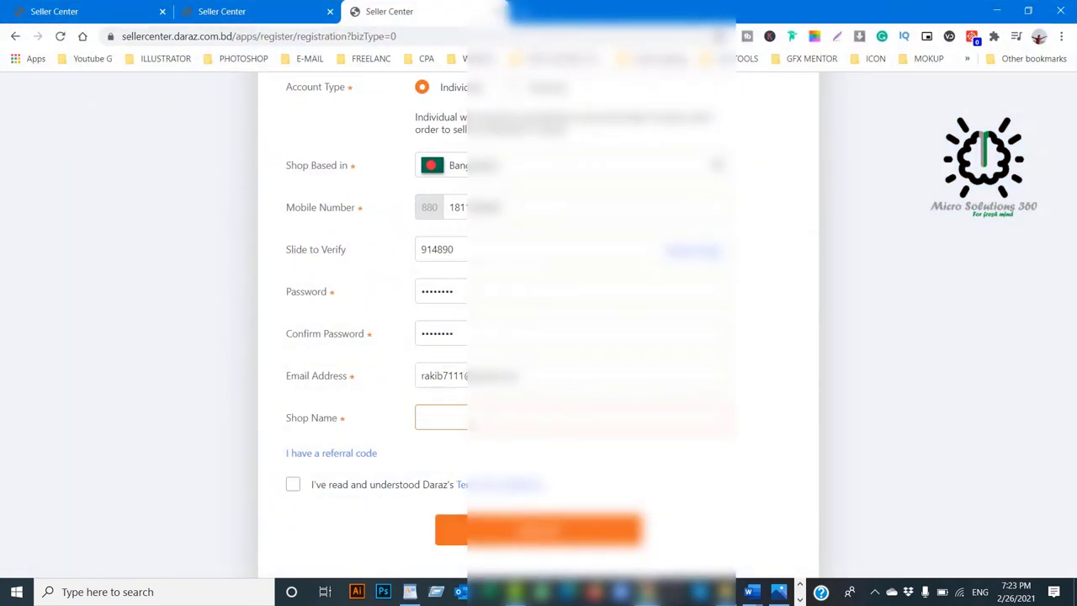
pyautogui.hotkey('ctrl', 'v')
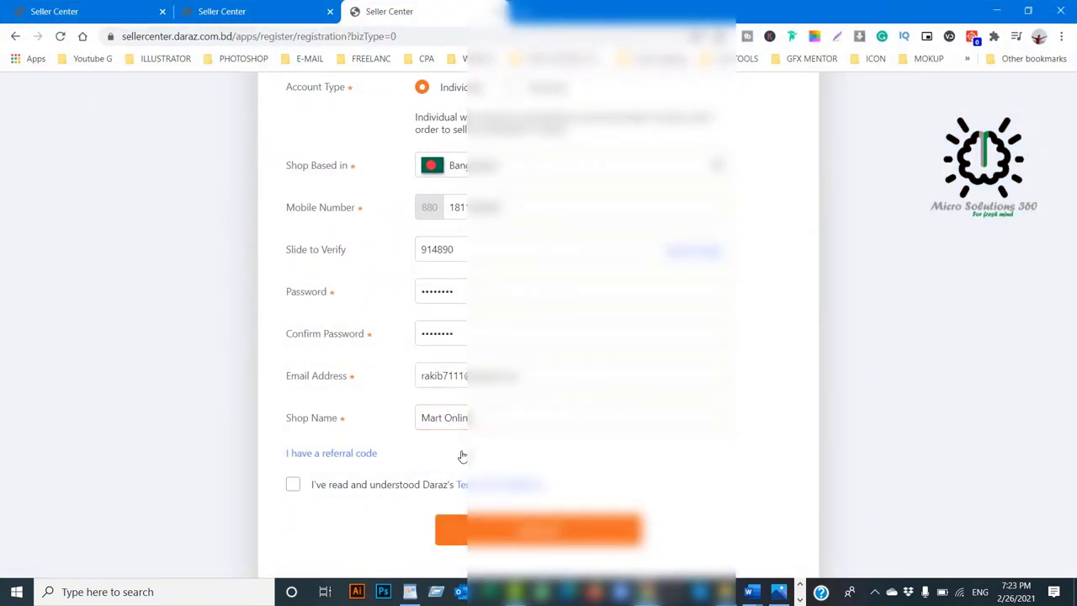
pyautogui.scroll(2, 462, 456)
pyautogui.scroll(-2, 462, 456)
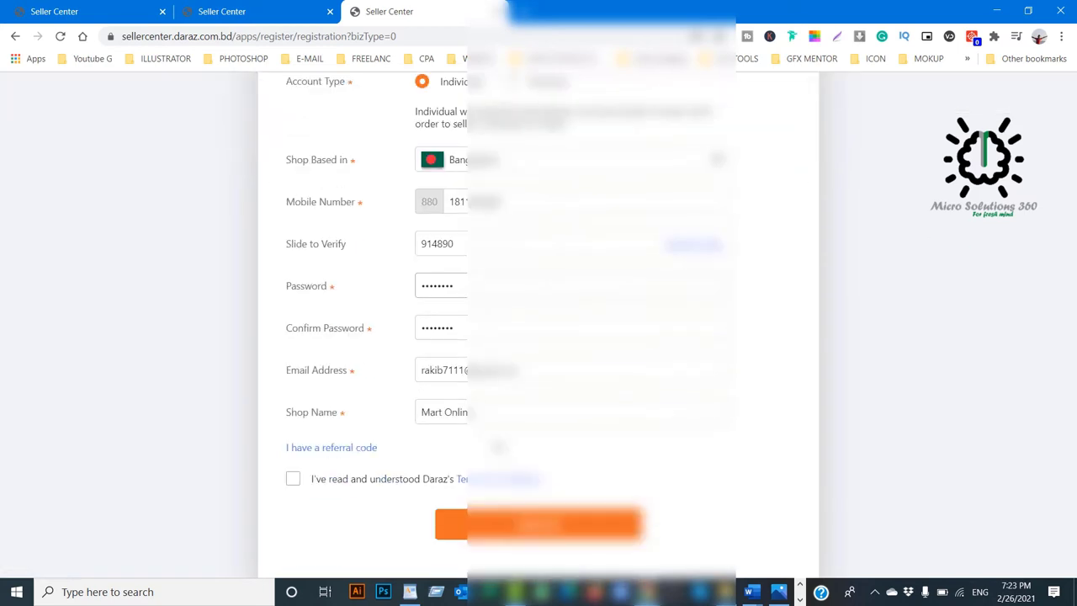
pyautogui.scroll(-1, 539, 320)
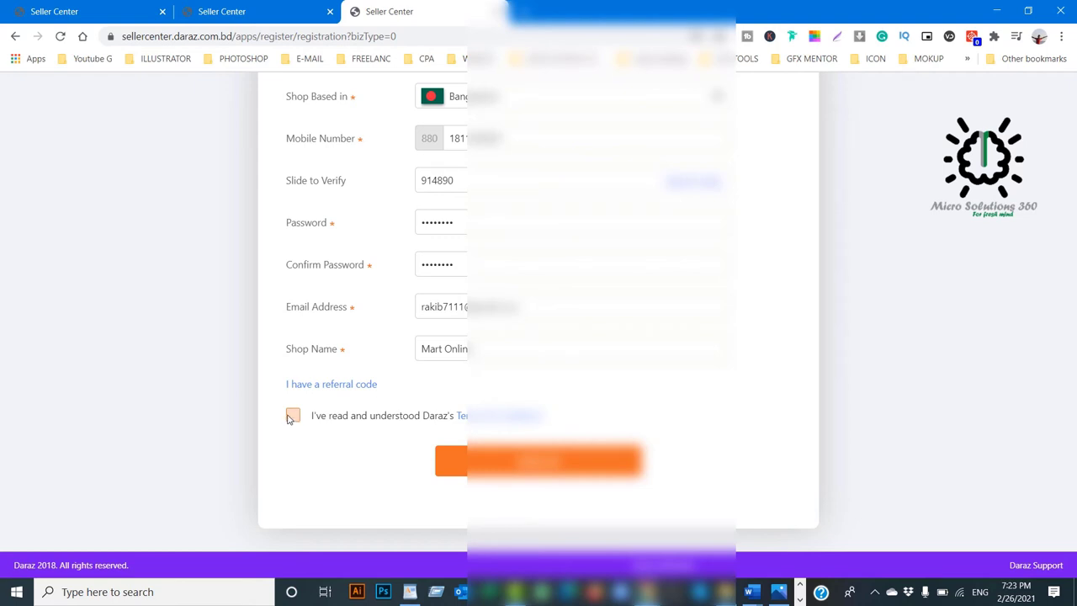
# - Accept Daraz's Terms & Conditions and submit the sign-up form
pyautogui.click(289, 418)
pyautogui.scroll(3, 413, 423)
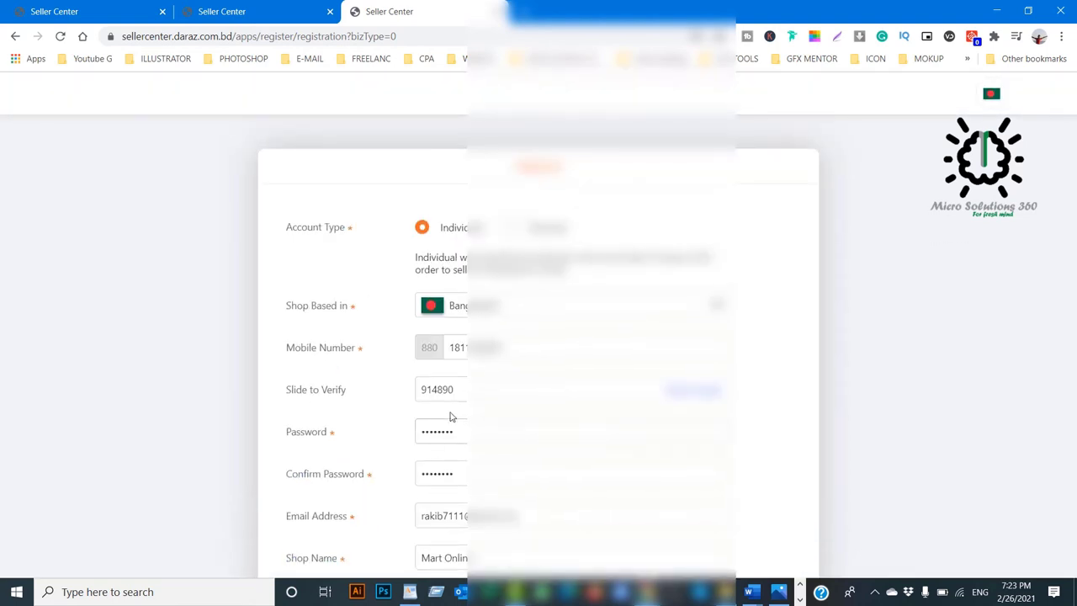
pyautogui.scroll(-3, 509, 418)
pyautogui.scroll(3, 531, 446)
pyautogui.scroll(-3, 545, 464)
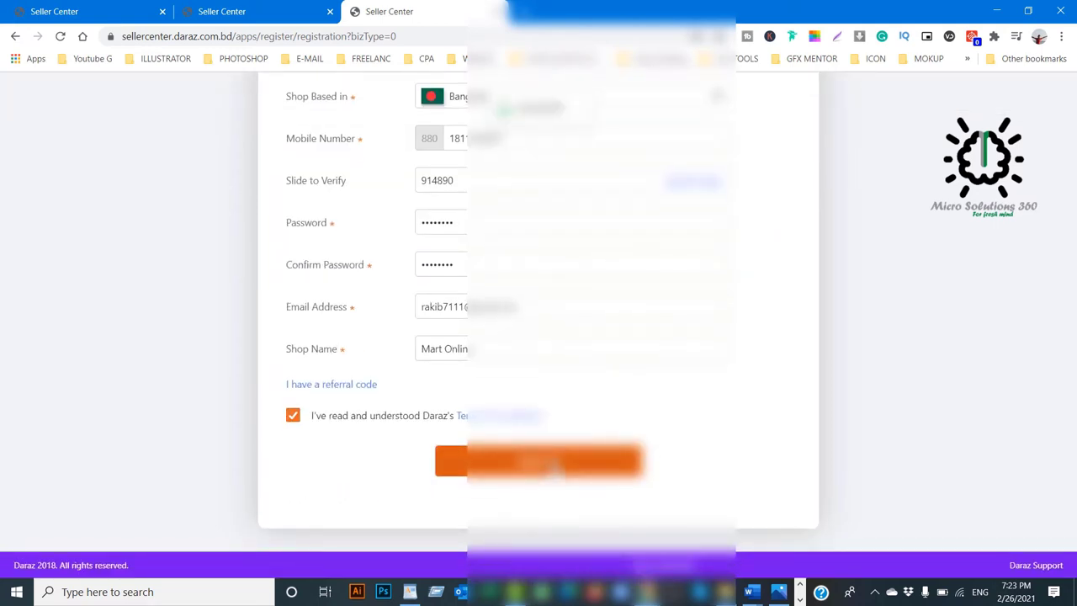
pyautogui.click(555, 471)
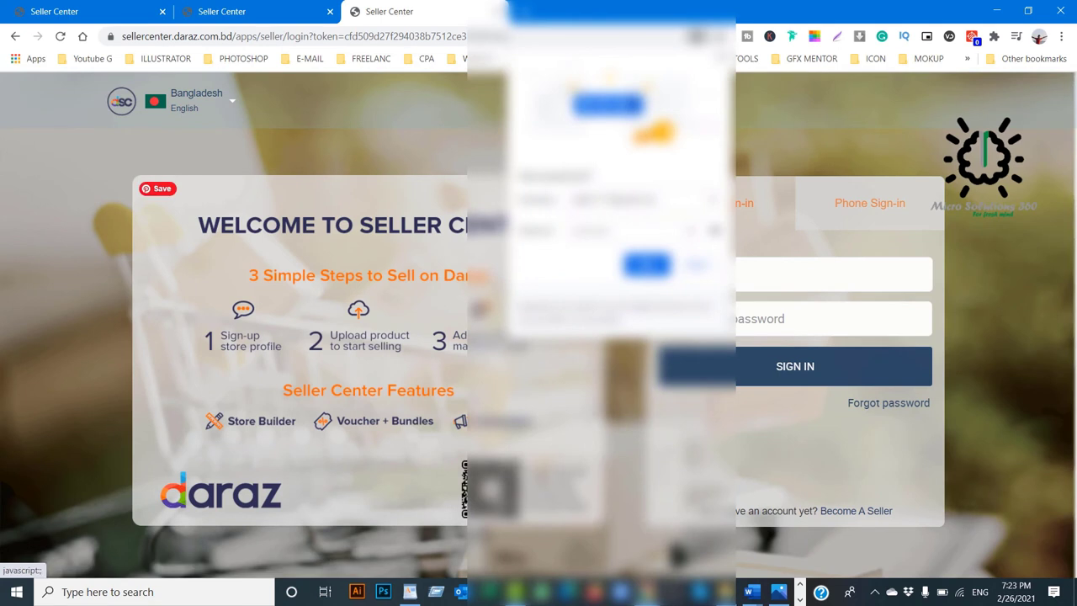
# - Dismiss the browser password pop-up and switch to the Chrome seller dashboard window
pyautogui.click(704, 266)
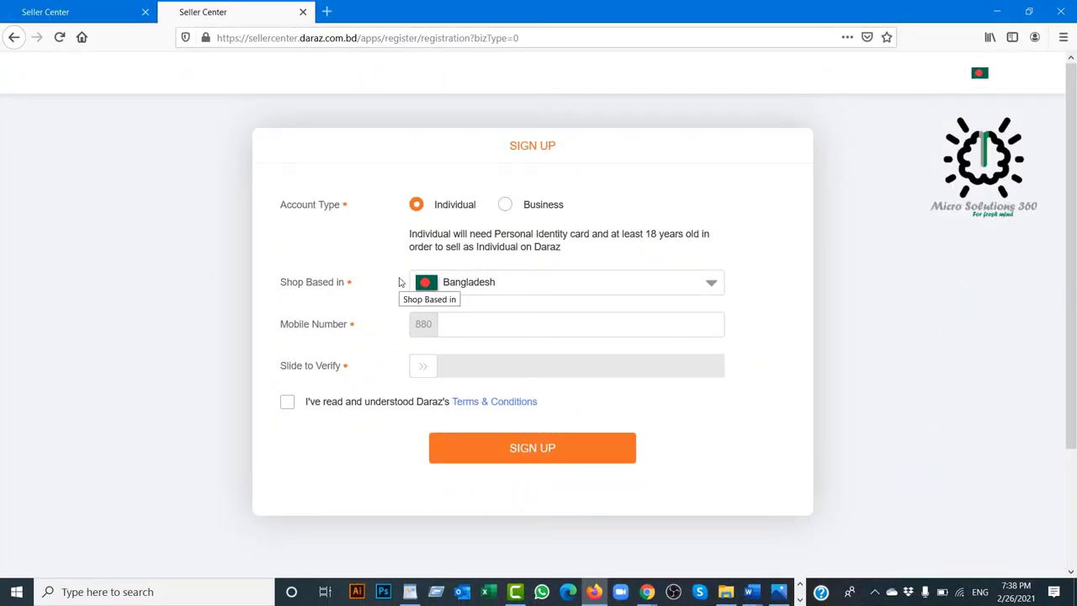
pyautogui.moveTo(648, 594)
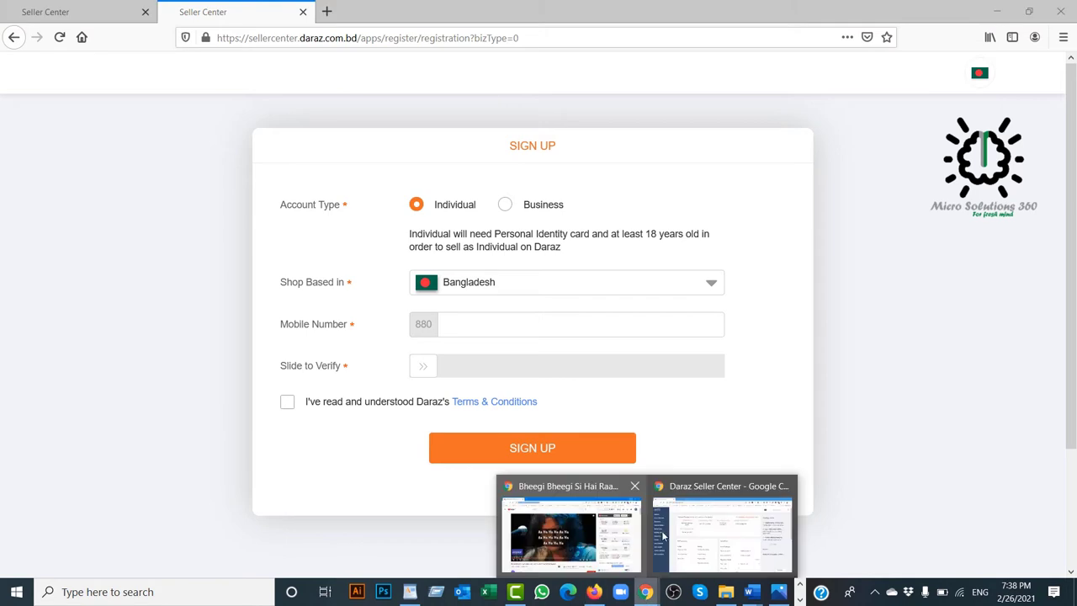
pyautogui.click(664, 536)
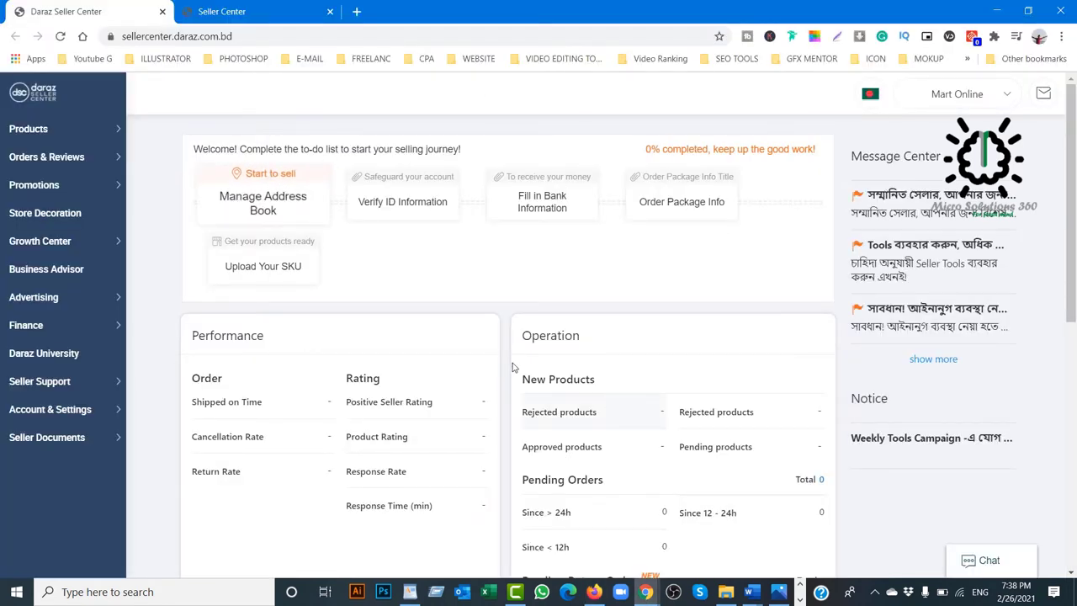
# - Check the Firefox Seller Center login tab, then minimize Firefox to reveal the dashboard
pyautogui.click(589, 596)
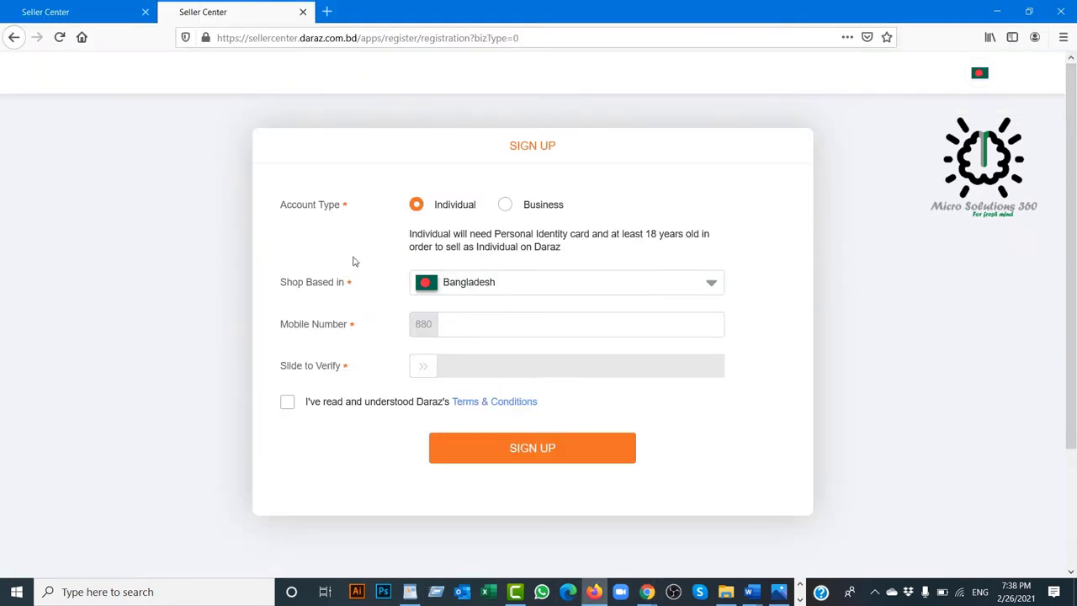
pyautogui.click(54, 19)
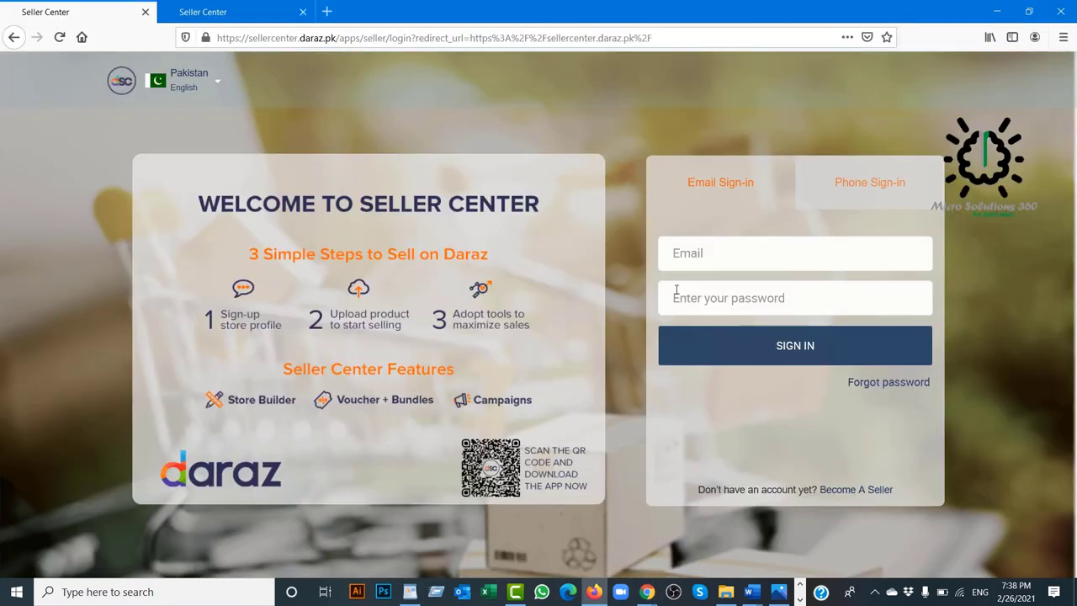
pyautogui.click(710, 250)
pyautogui.click(996, 11)
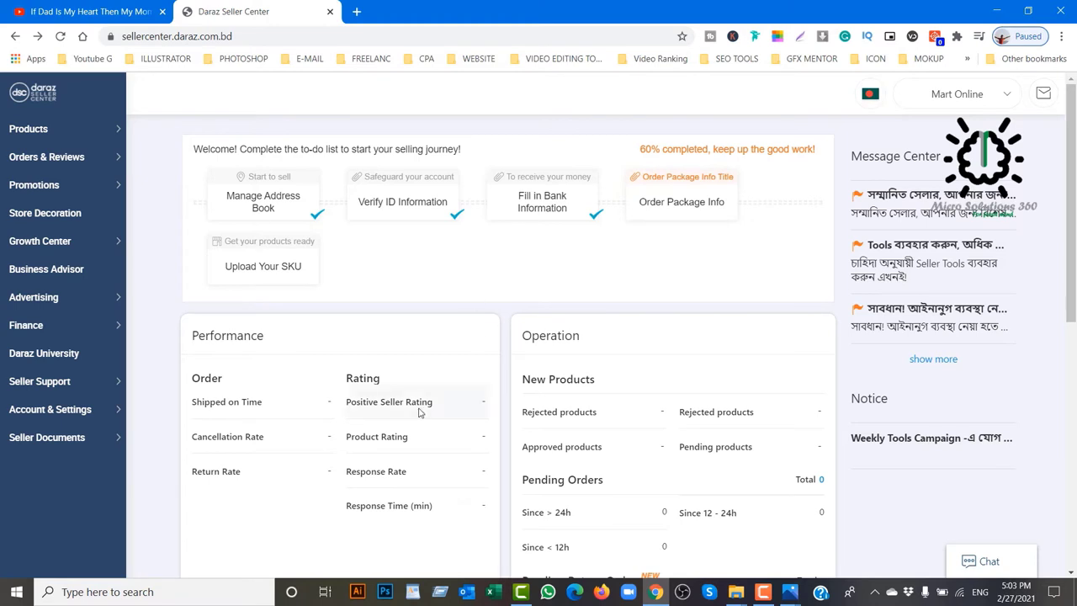
# - Open the seller Profile page from Account & Settings
pyautogui.moveTo(419, 412)
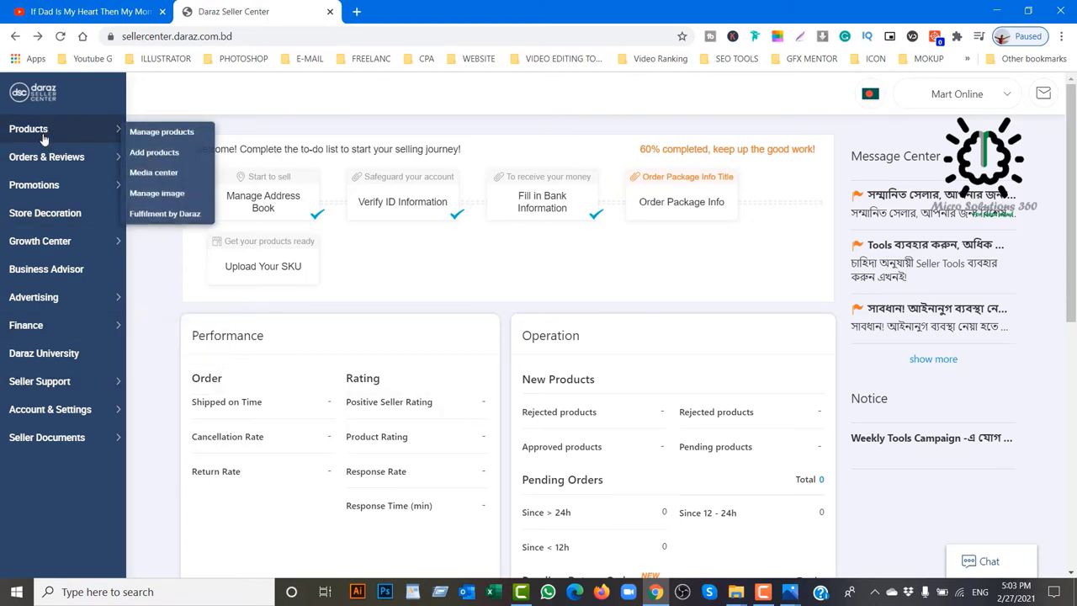
pyautogui.moveTo(37, 425)
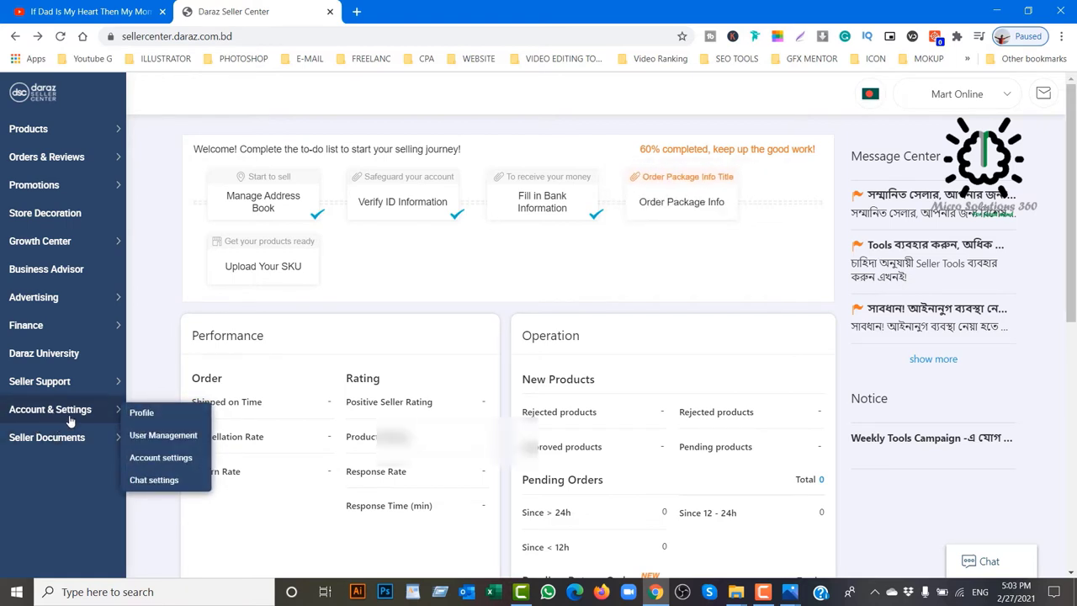
pyautogui.click(156, 421)
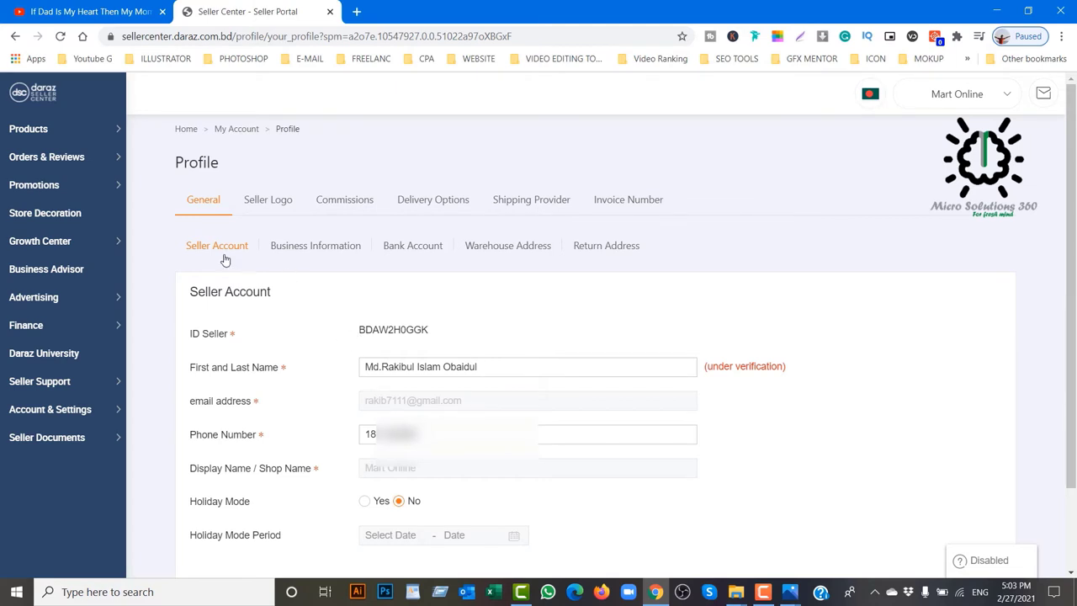
# - Browse the Business Information and Bank Account tabs, then review Seller Account details
pyautogui.click(311, 248)
pyautogui.click(410, 249)
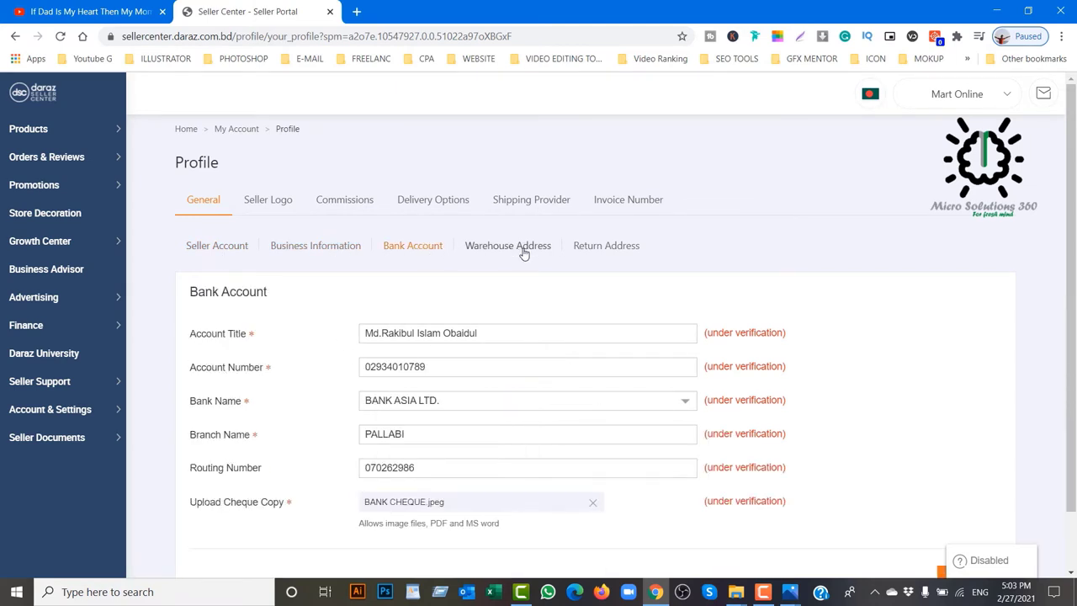
pyautogui.click(216, 249)
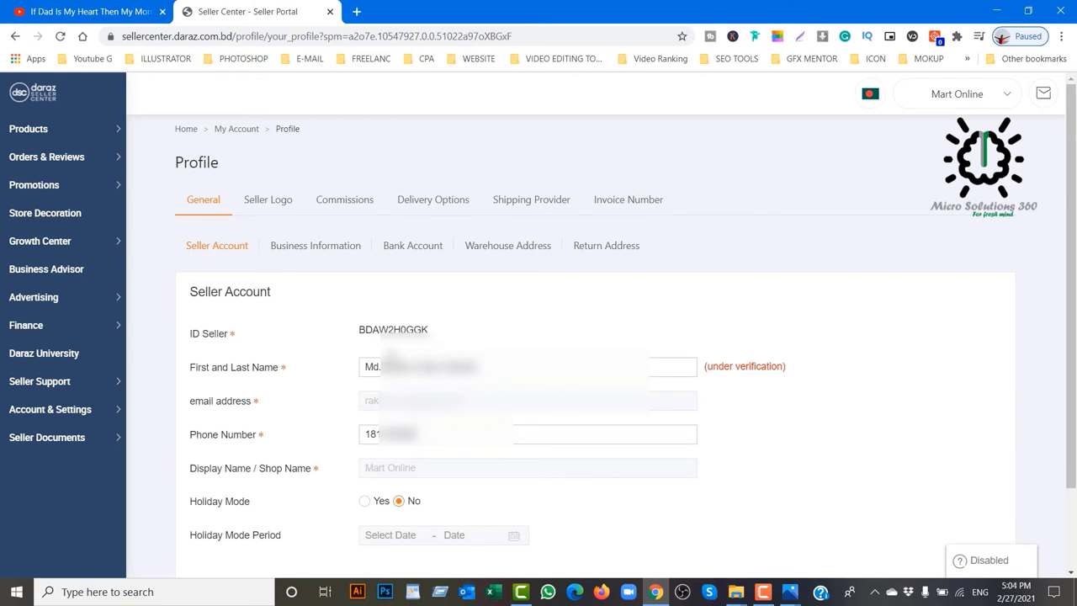
pyautogui.scroll(-1, 446, 351)
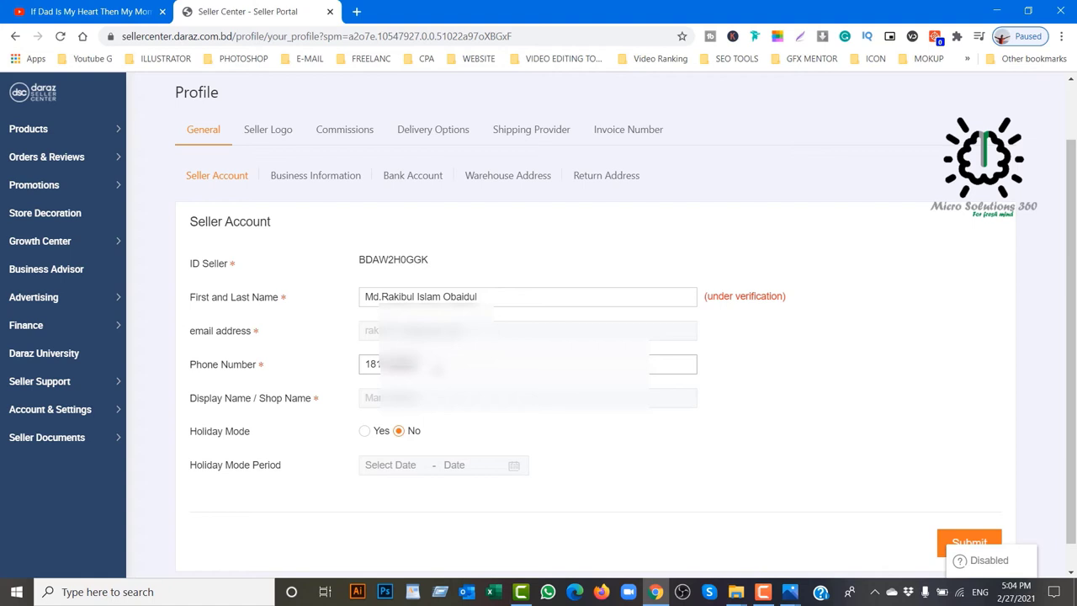
pyautogui.scroll(-1, 433, 376)
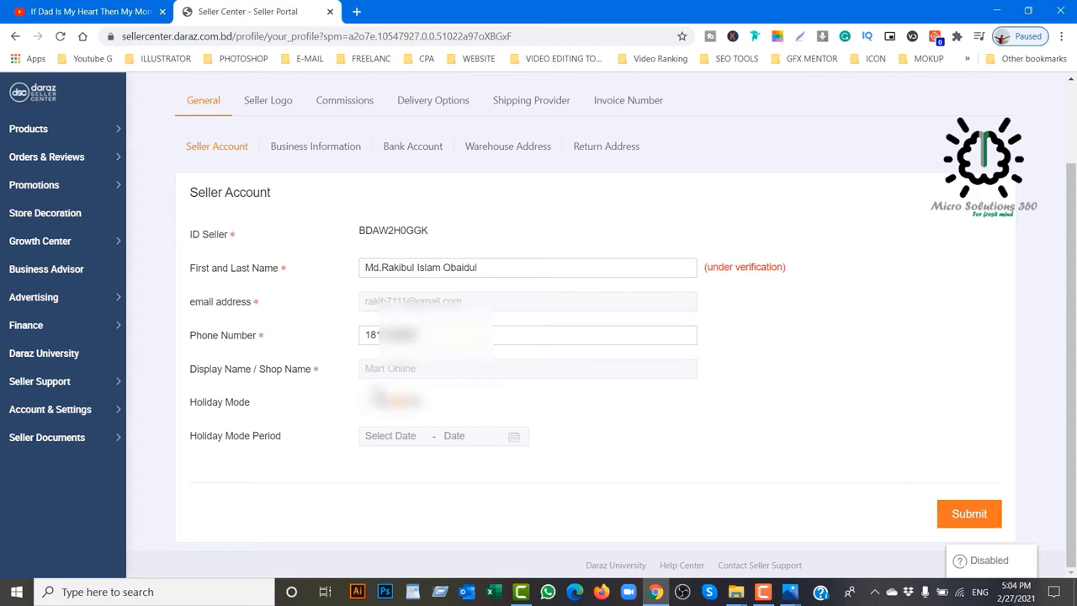
pyautogui.scroll(1, 268, 221)
# - Show Business Information, check the Legal Form choices unchanged, and scroll through address and ID details
pyautogui.click(284, 221)
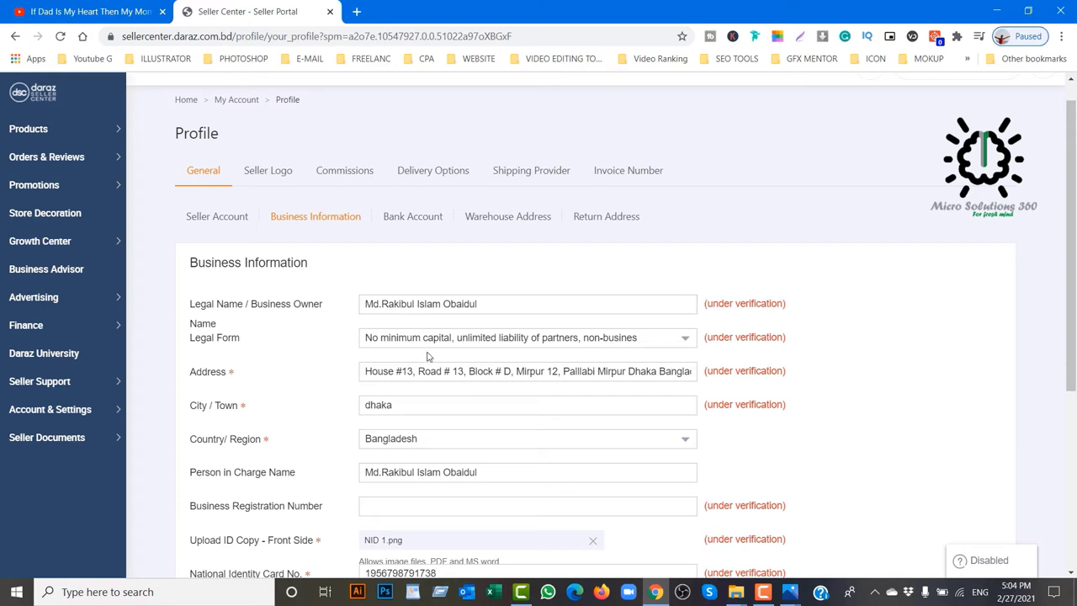
pyautogui.click(687, 341)
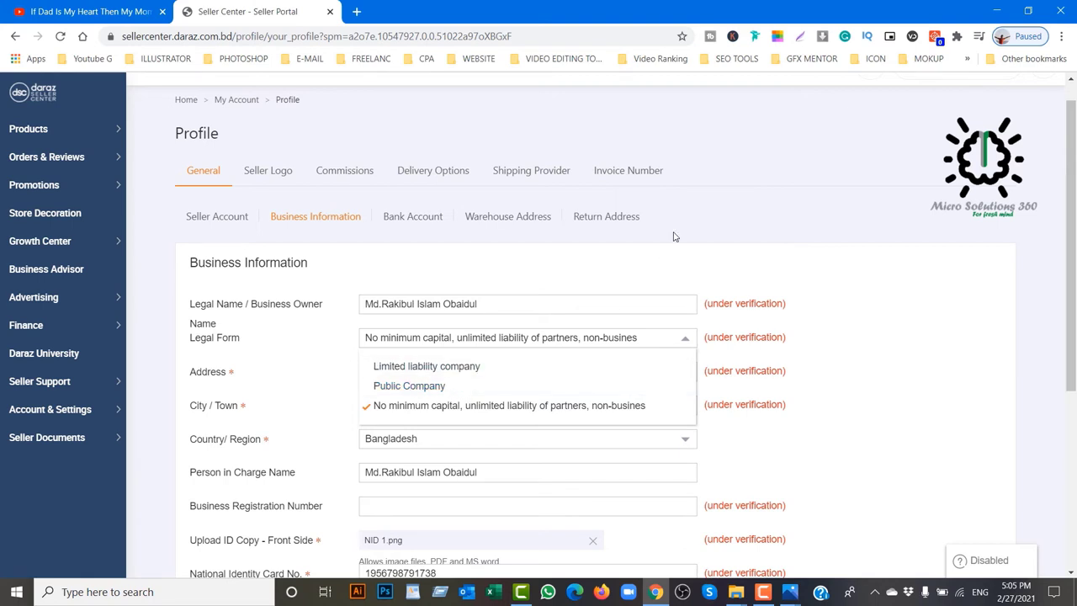
pyautogui.click(654, 261)
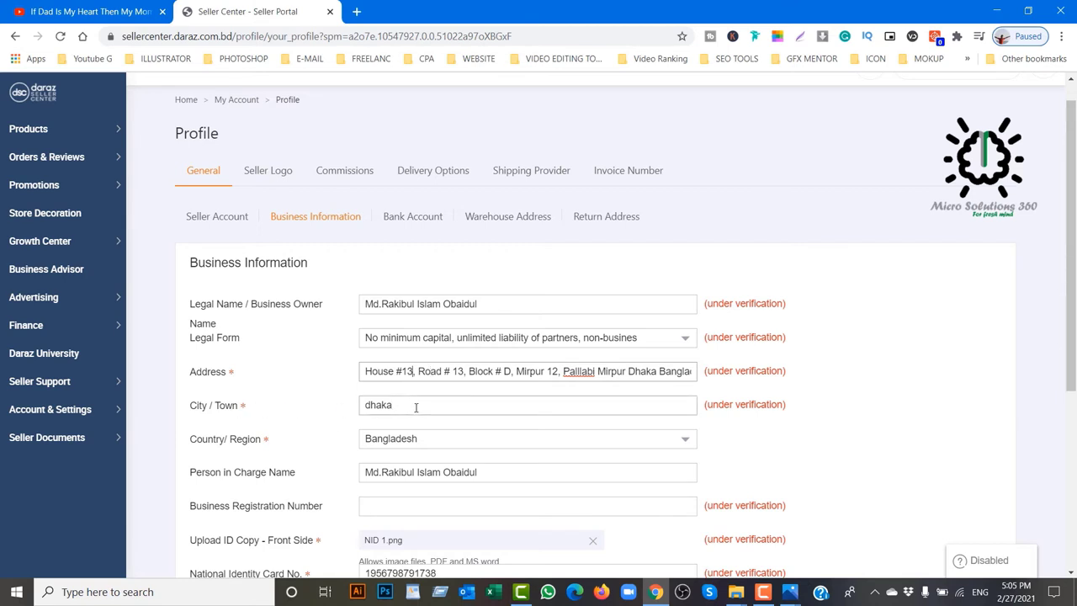
pyautogui.scroll(-1, 416, 407)
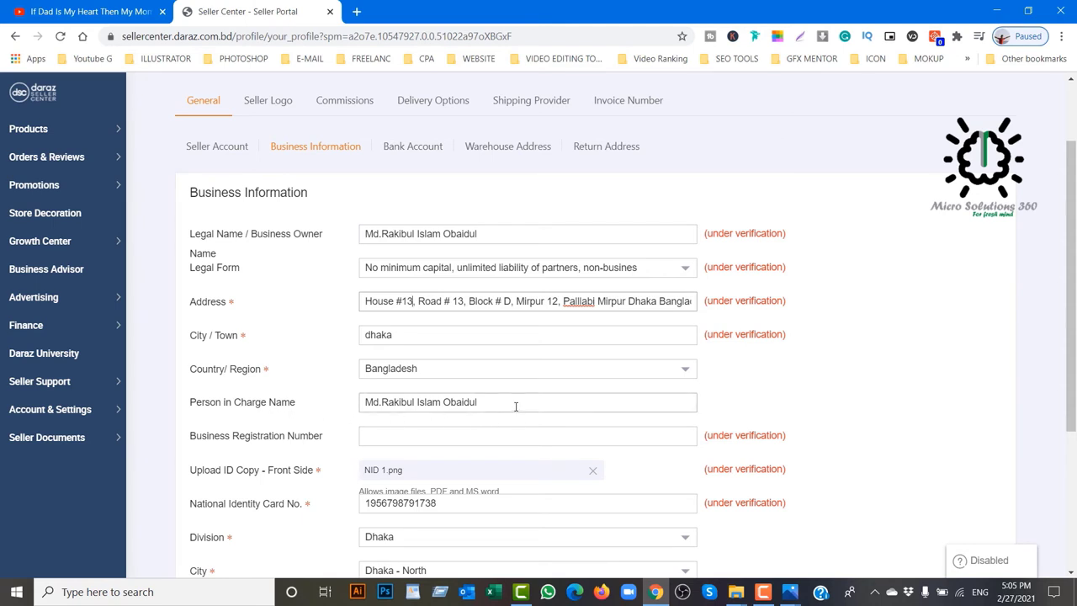
pyautogui.scroll(-1, 516, 407)
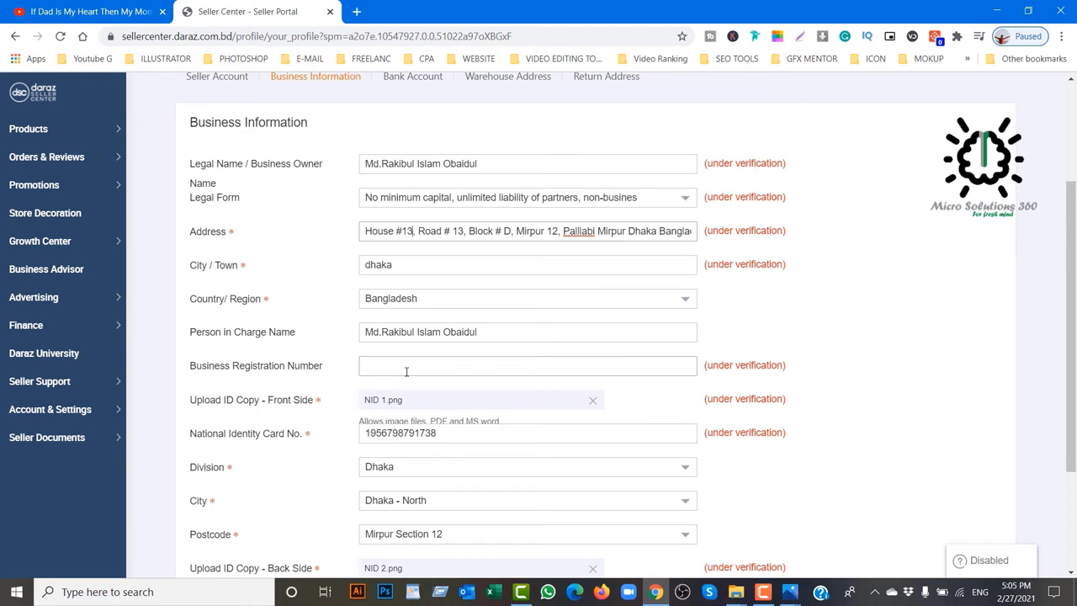
pyautogui.scroll(-1, 521, 383)
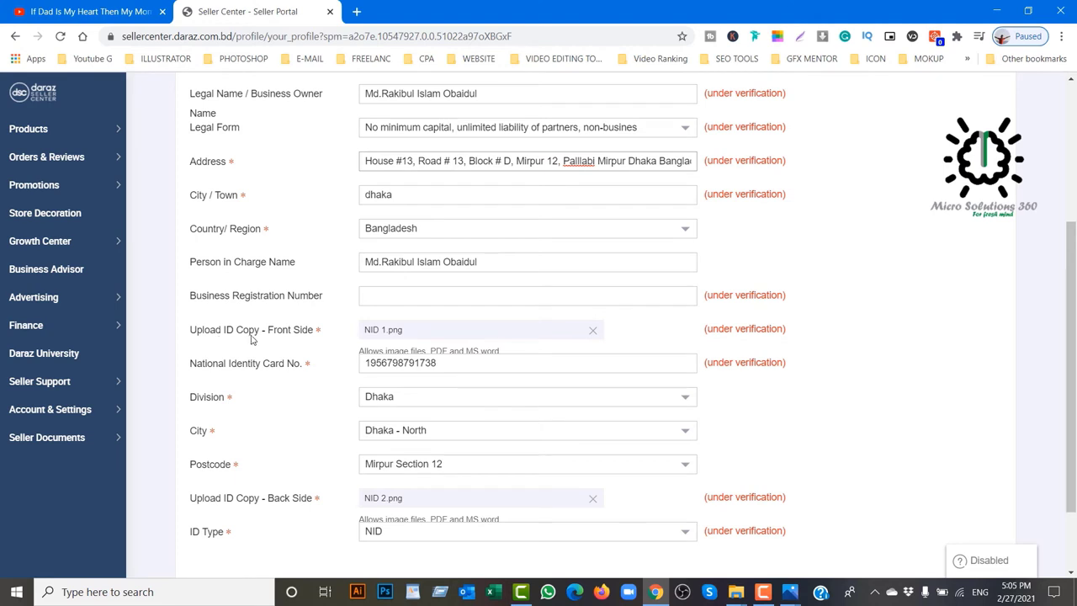
# - View the NID 1.png upload, keep NID as ID Type, and submit the Business Information
pyautogui.click(451, 335)
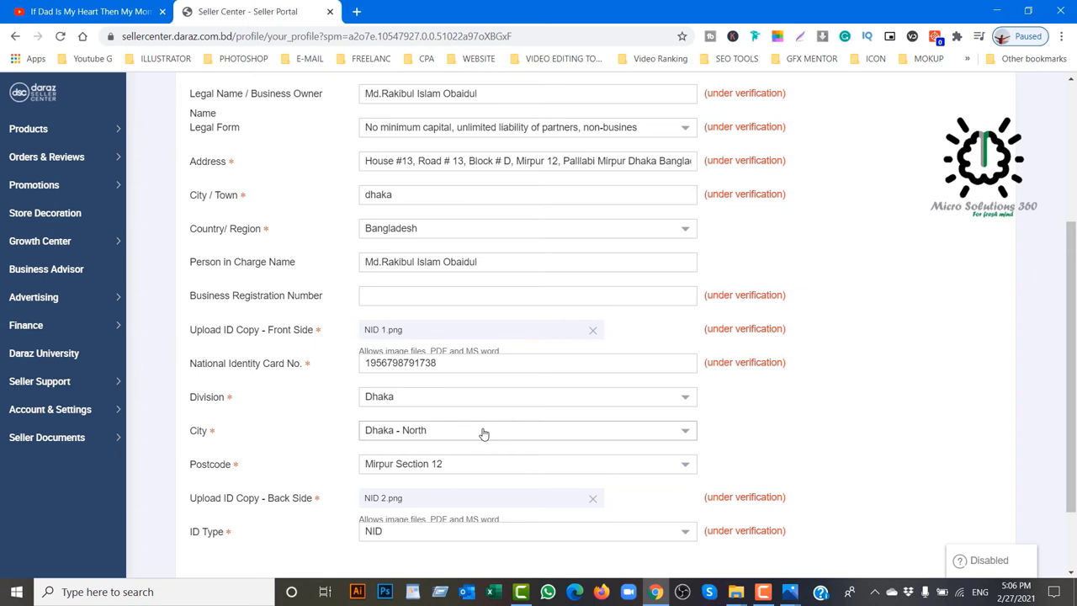
pyautogui.scroll(-1, 484, 474)
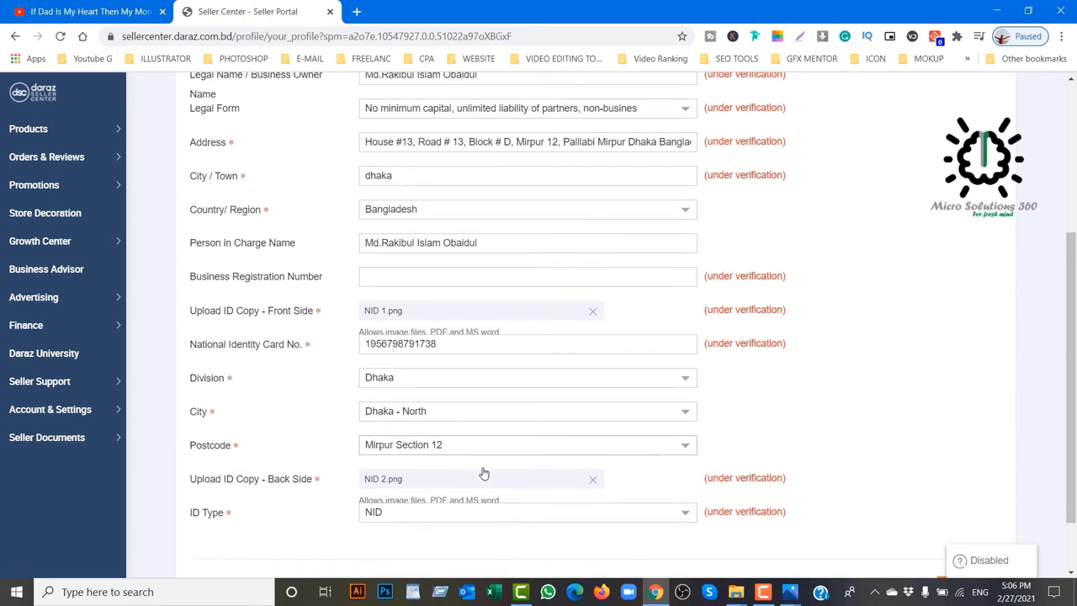
pyautogui.scroll(-1, 484, 473)
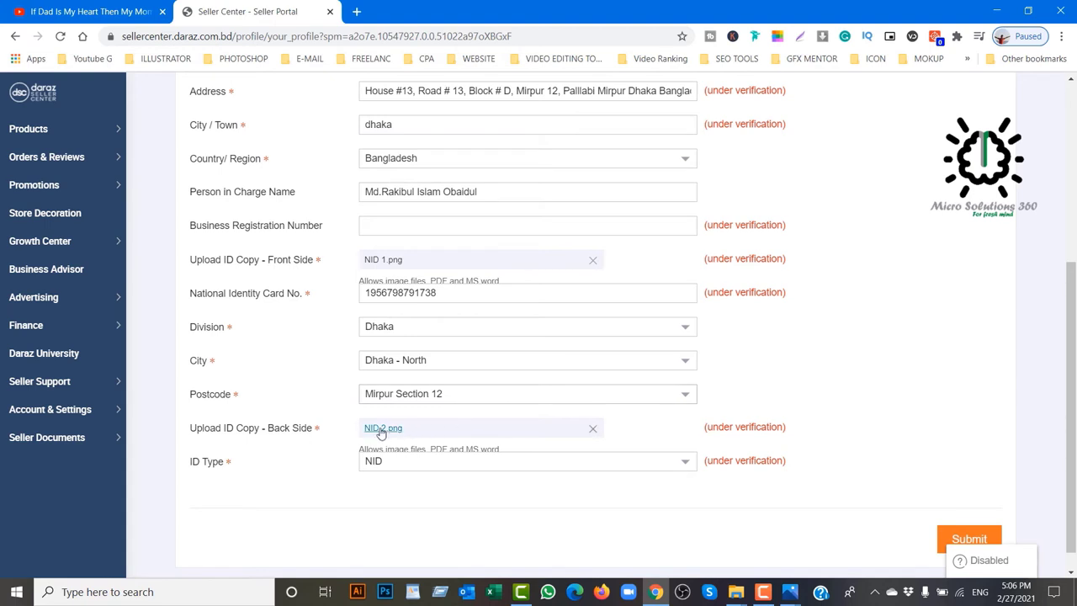
pyautogui.scroll(-1, 381, 431)
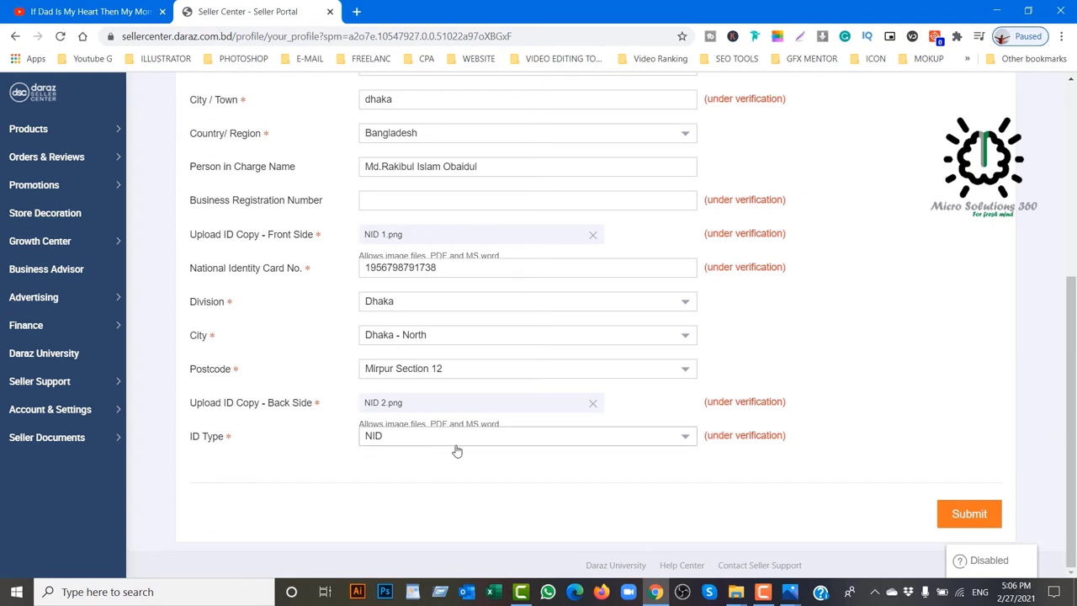
pyautogui.click(684, 435)
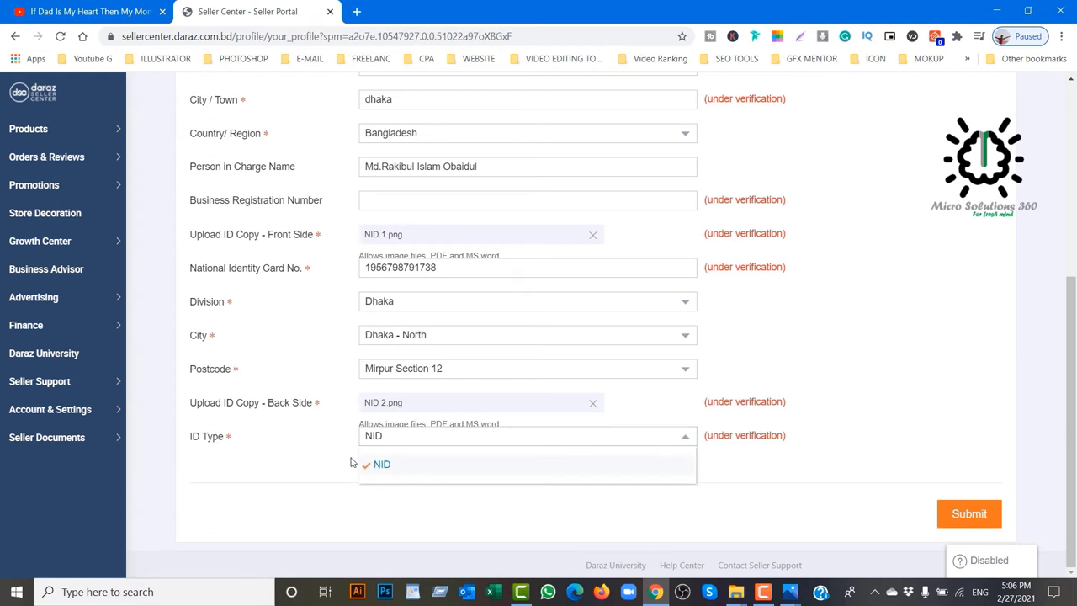
pyautogui.click(509, 471)
pyautogui.click(979, 520)
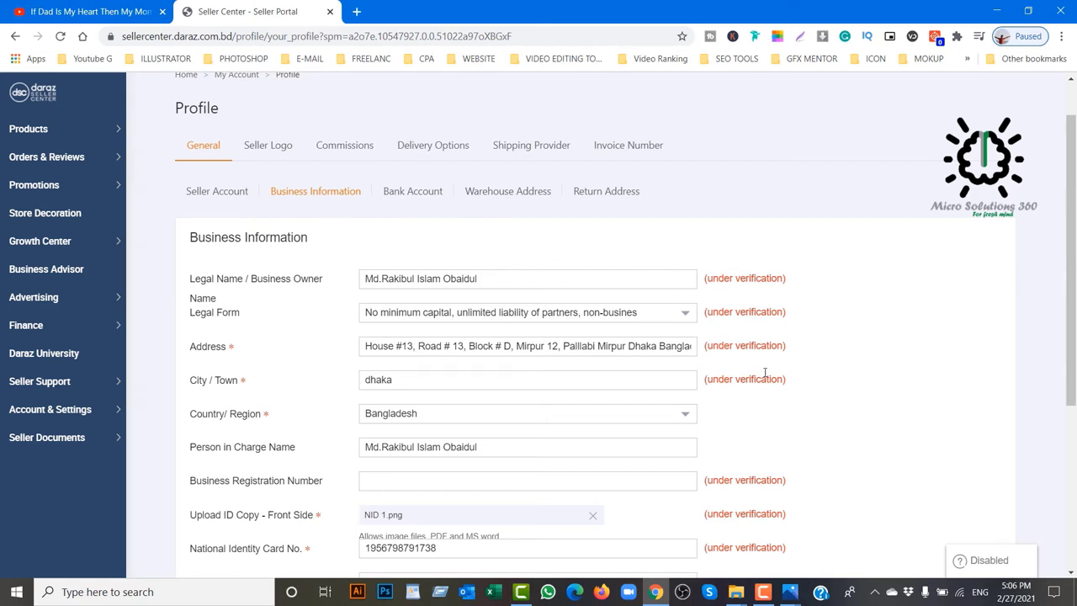
pyautogui.click(403, 192)
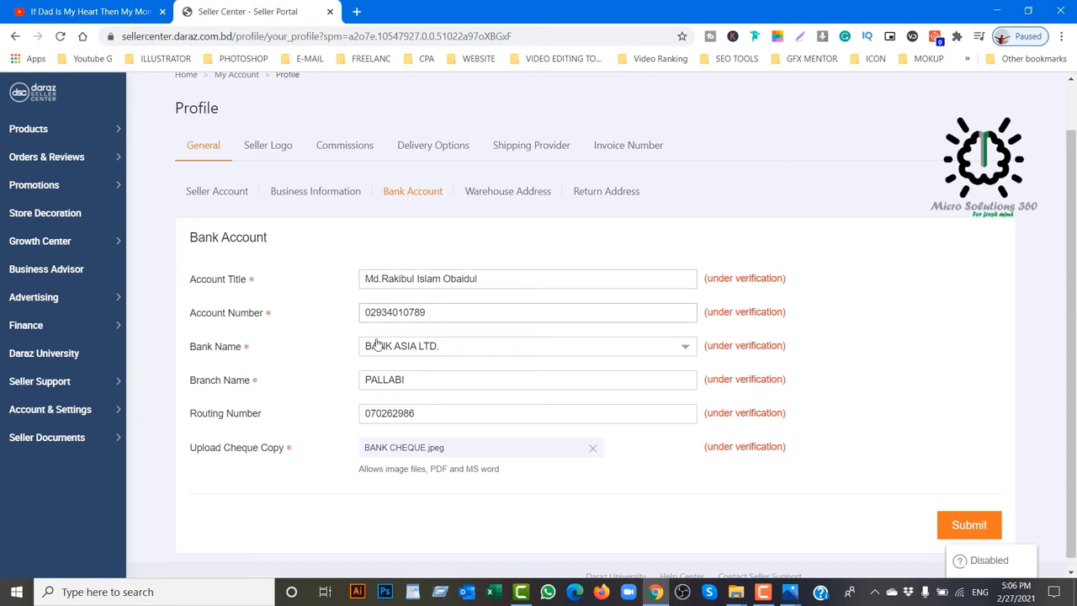
pyautogui.click(682, 351)
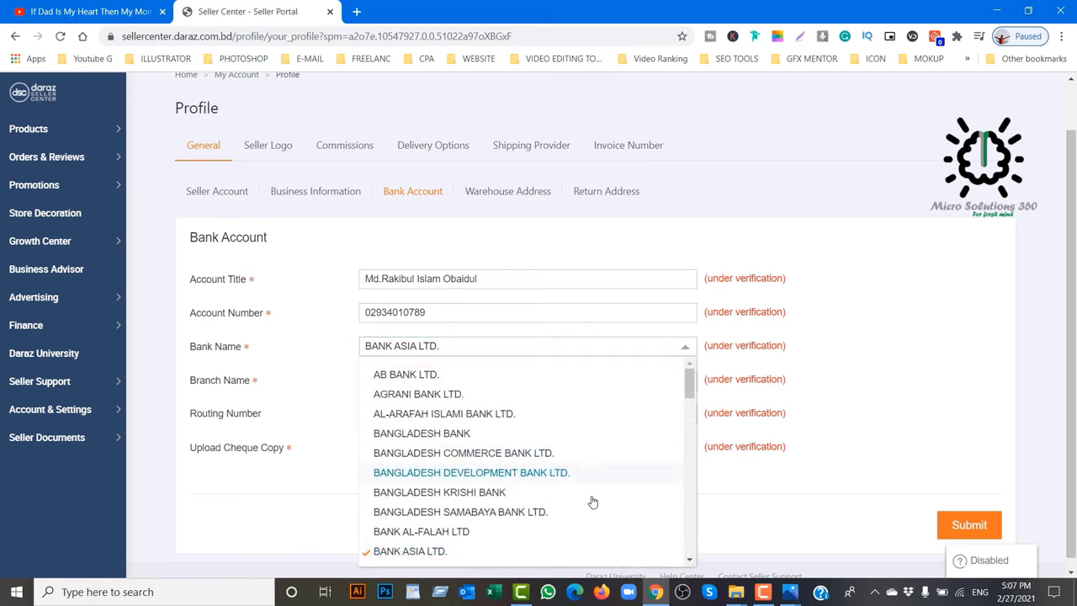
pyautogui.click(815, 222)
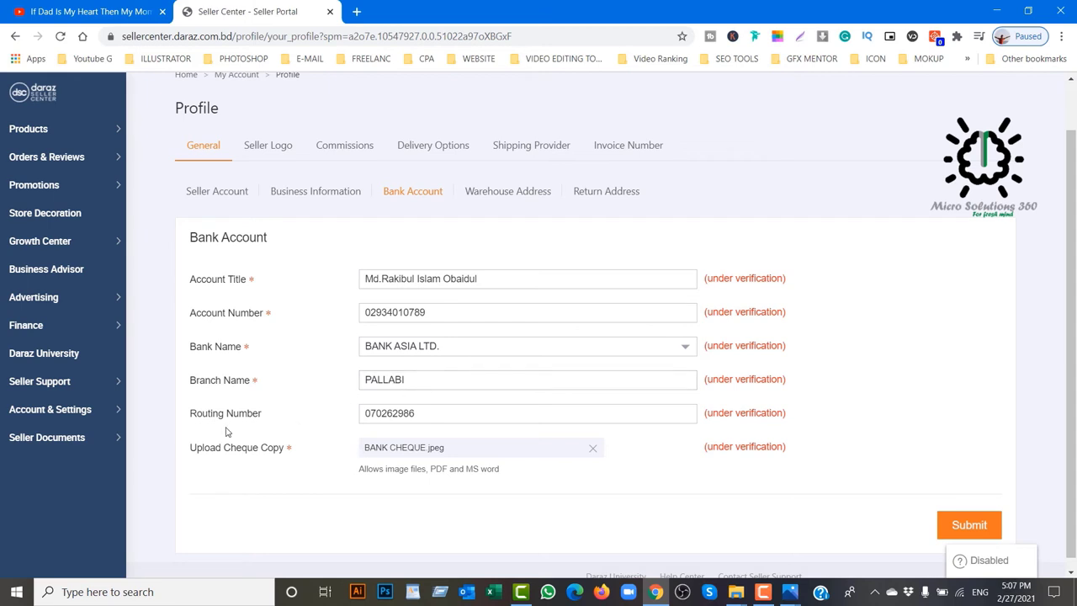
pyautogui.click(662, 595)
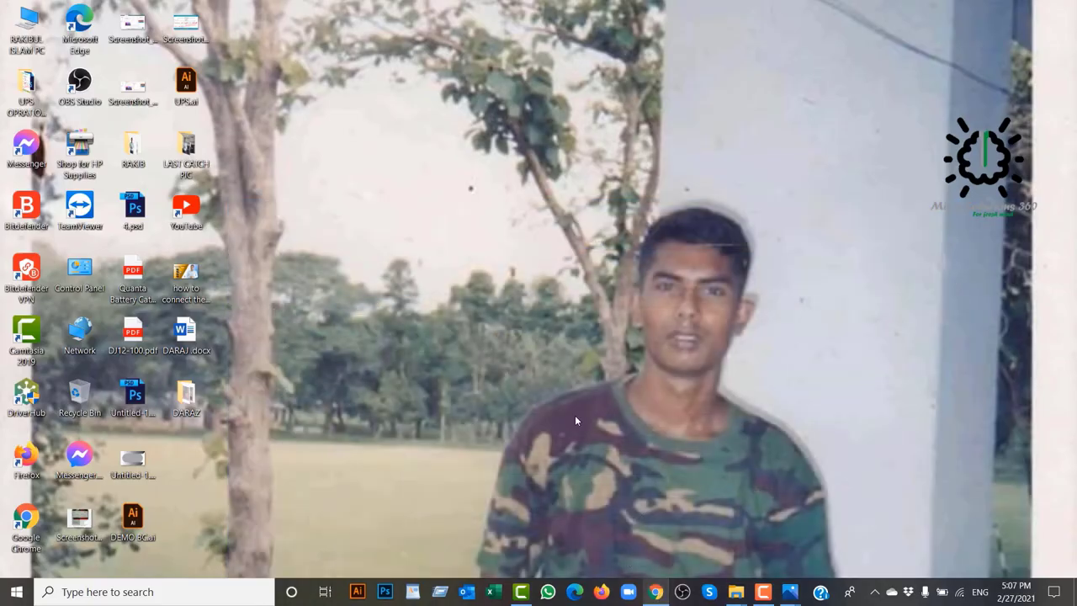
pyautogui.click(658, 589)
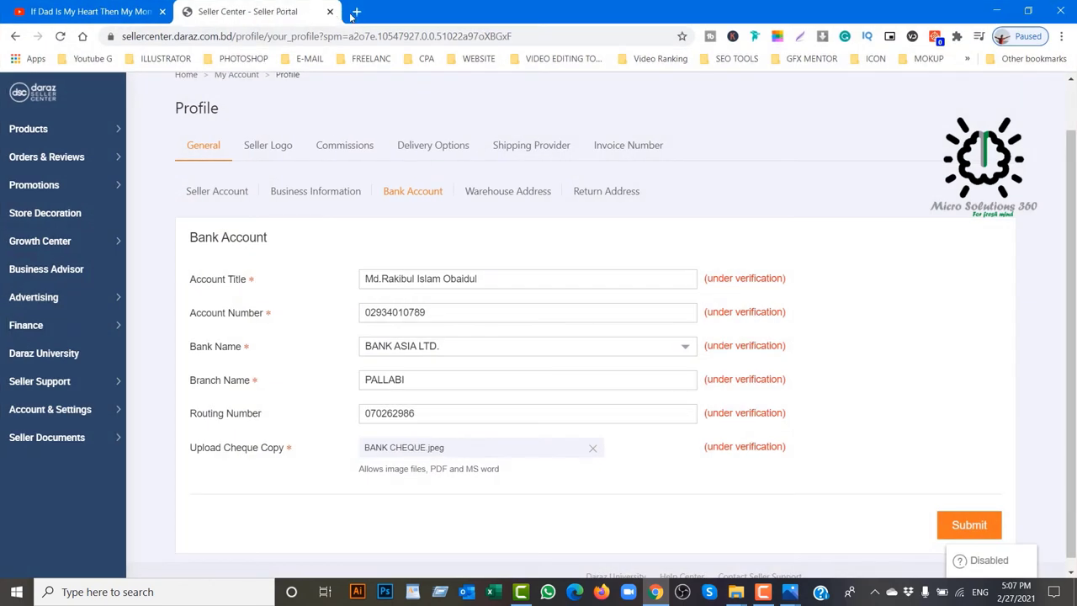
# - Google the Bank Asia Mirpur 11 branch routing number (070262986), then return to Seller Center
pyautogui.click(357, 12)
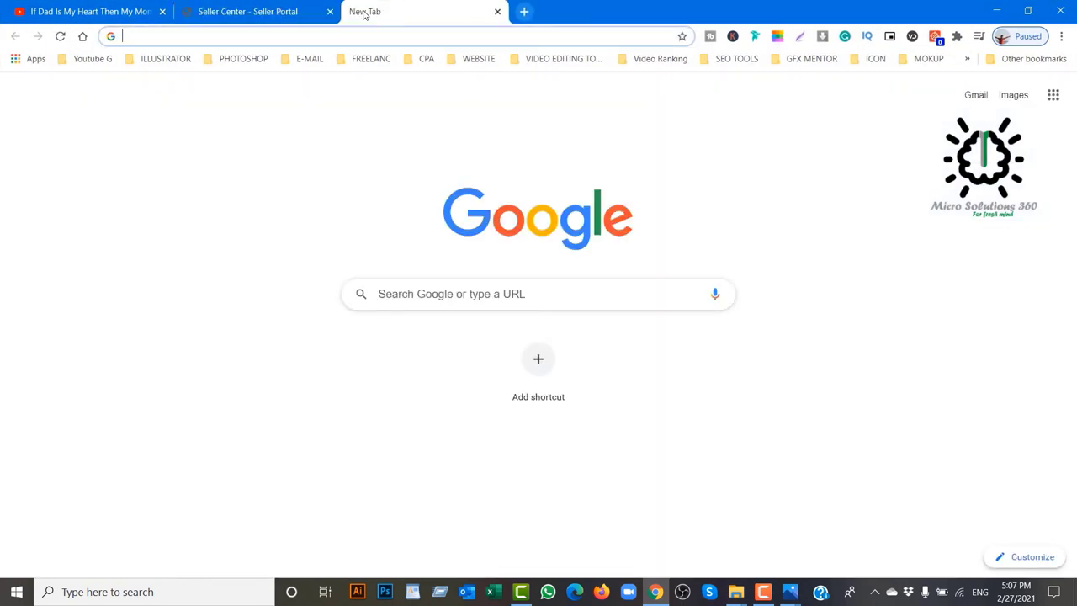
pyautogui.write('ban')
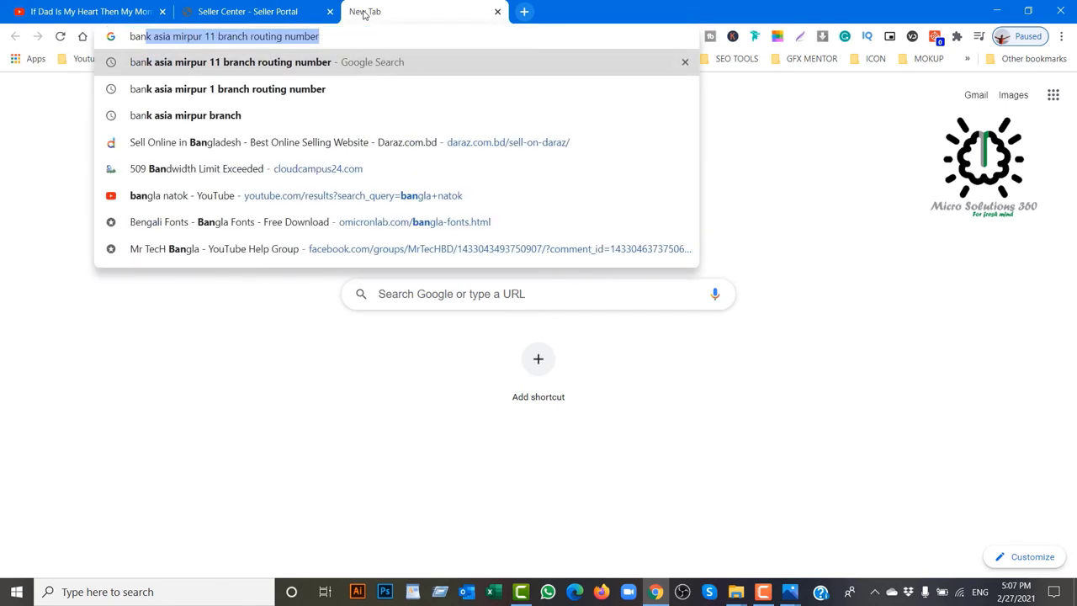
pyautogui.write('ka')
pyautogui.press('BackSpace')
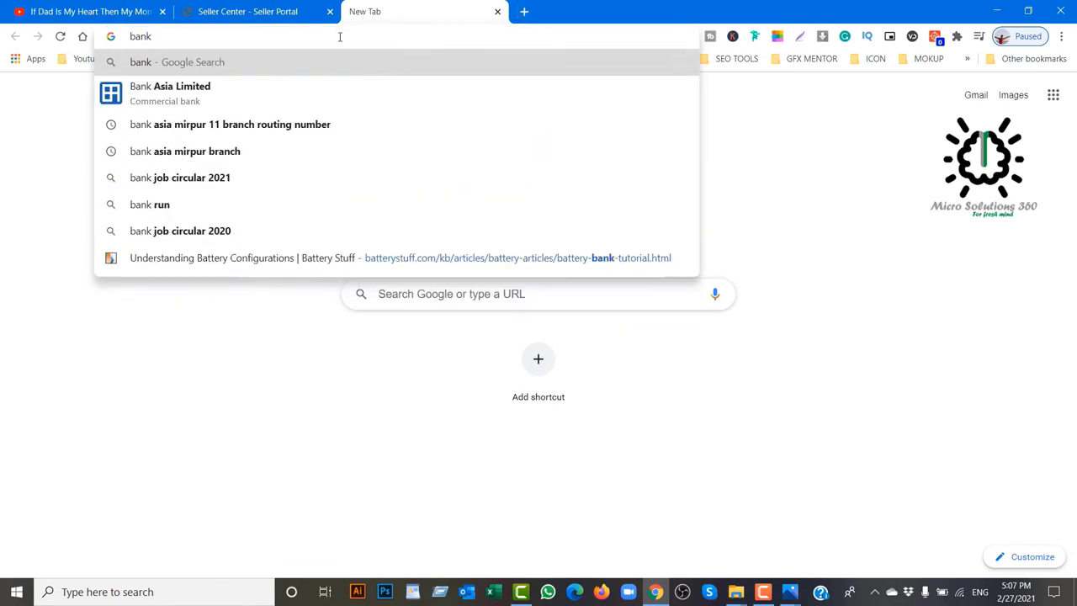
pyautogui.click(287, 125)
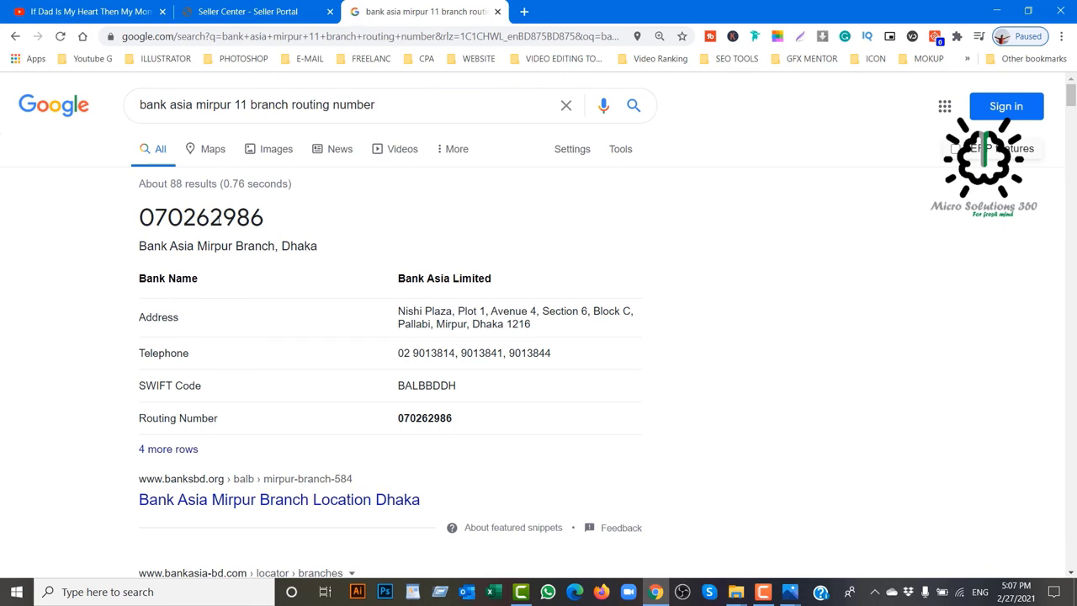
pyautogui.click(286, 12)
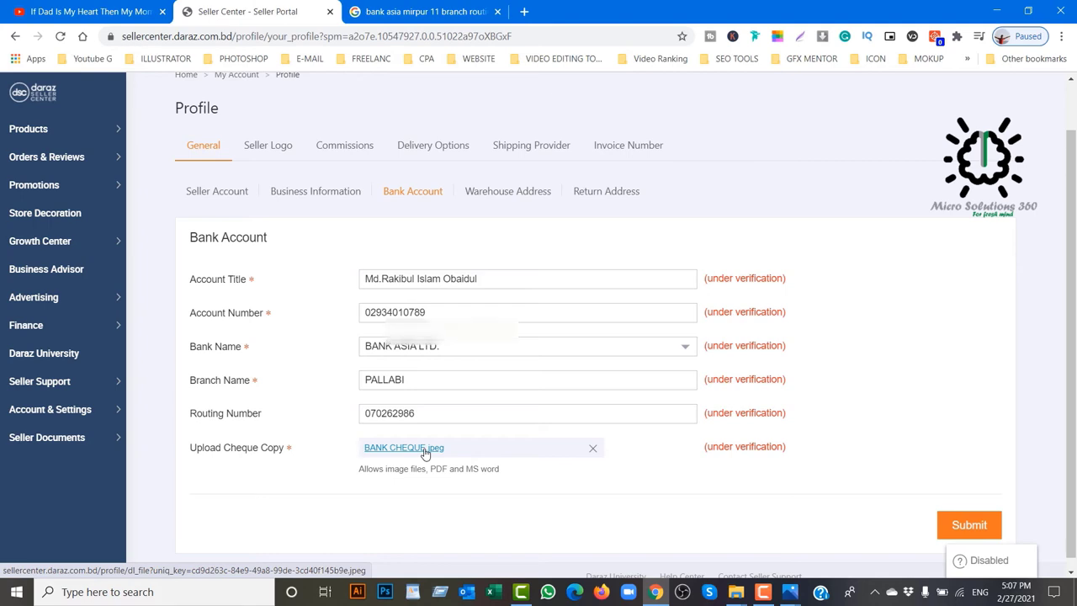
# - Submit the bank account details, acknowledge the success message, and go to Warehouse Address
pyautogui.click(969, 530)
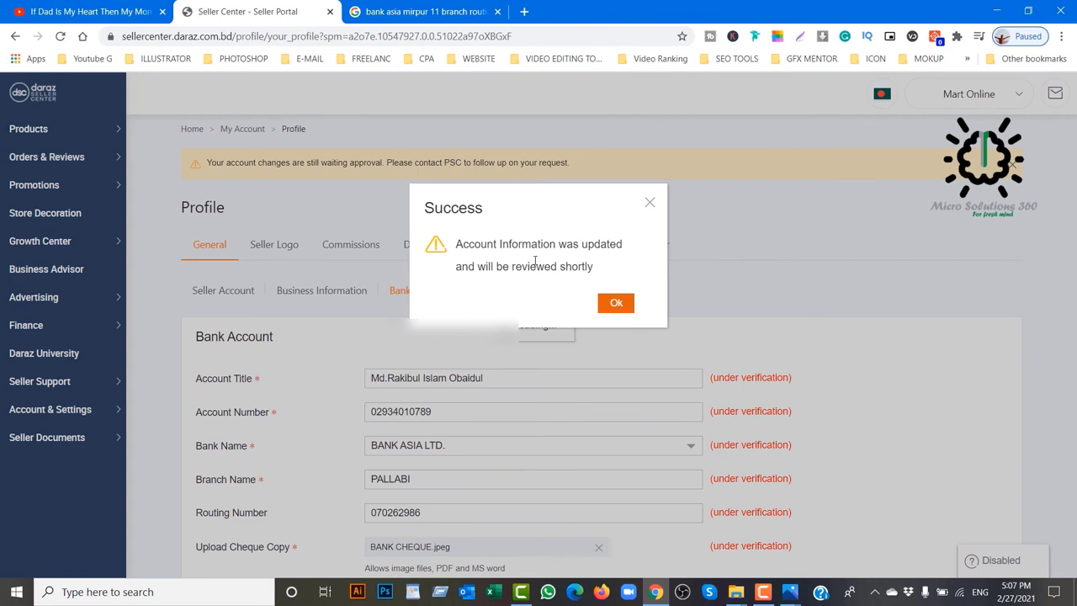
pyautogui.click(616, 303)
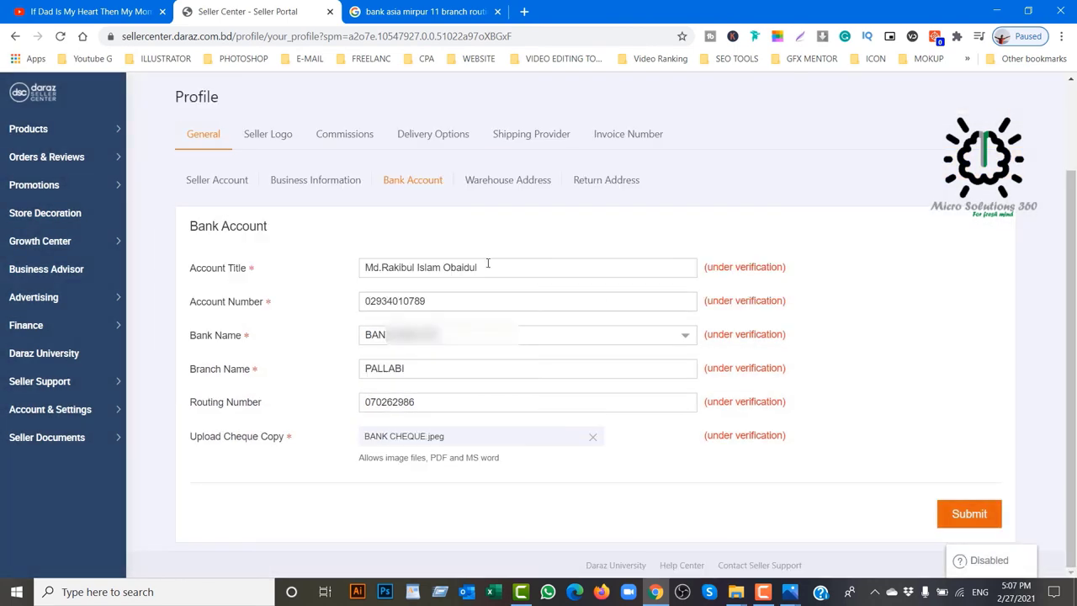
pyautogui.click(495, 187)
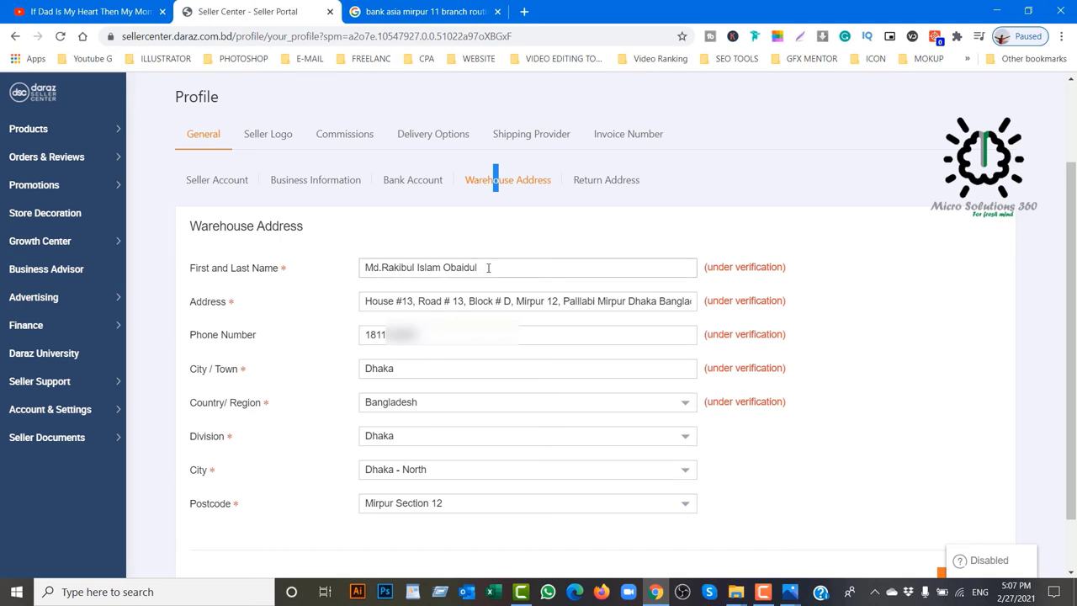
# - Resubmit the warehouse address keeping postcode Mirpur Section 12 and acknowledge the success message
pyautogui.click(530, 303)
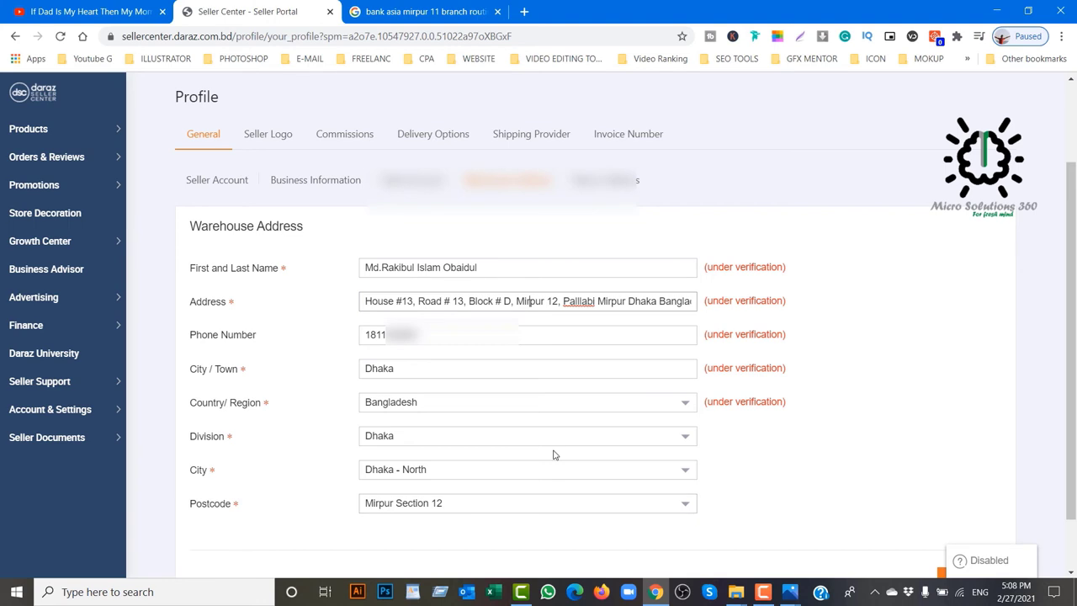
pyautogui.click(686, 504)
pyautogui.scroll(-10, 568, 431)
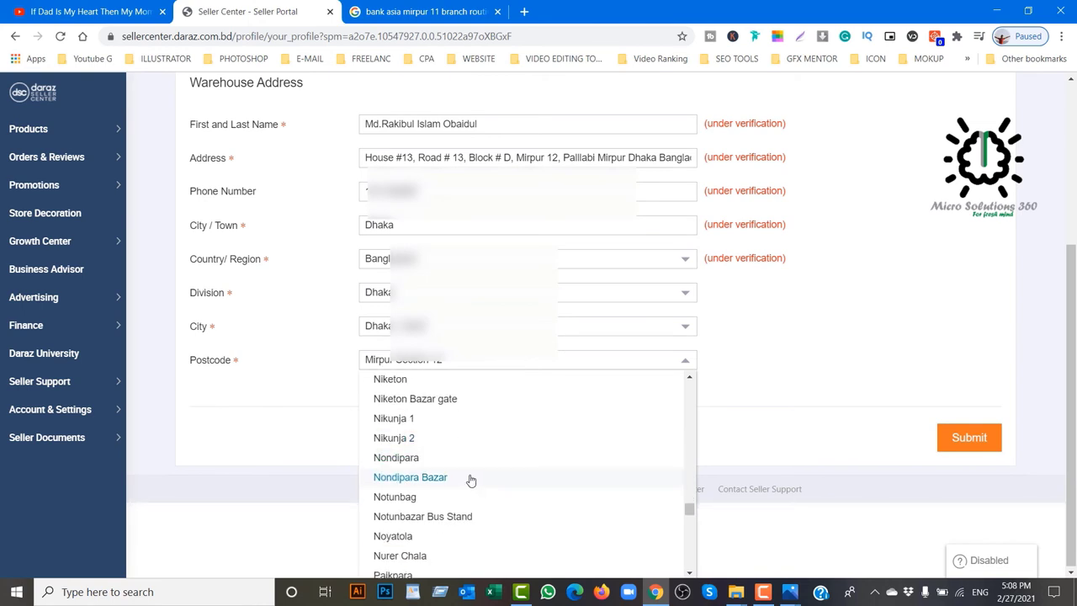
pyautogui.scroll(-2, 470, 486)
pyautogui.click(954, 308)
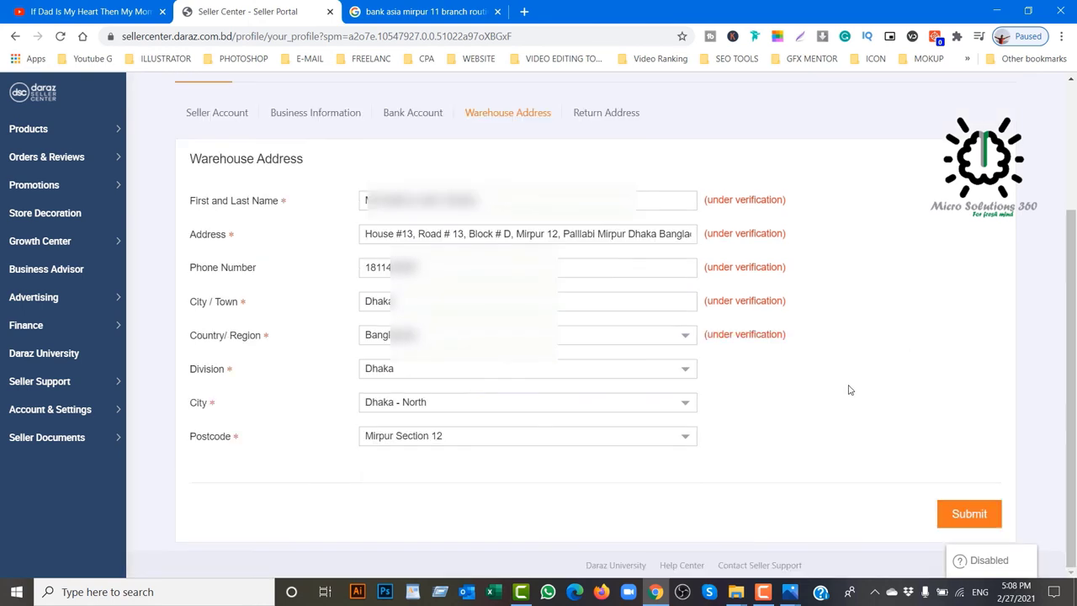
pyautogui.click(979, 515)
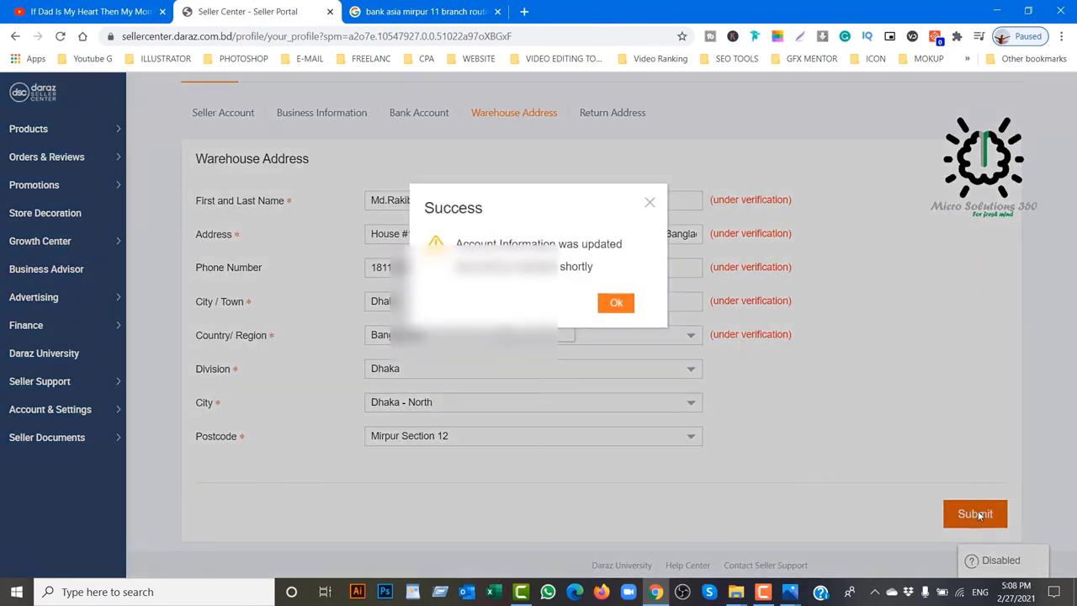
pyautogui.click(614, 304)
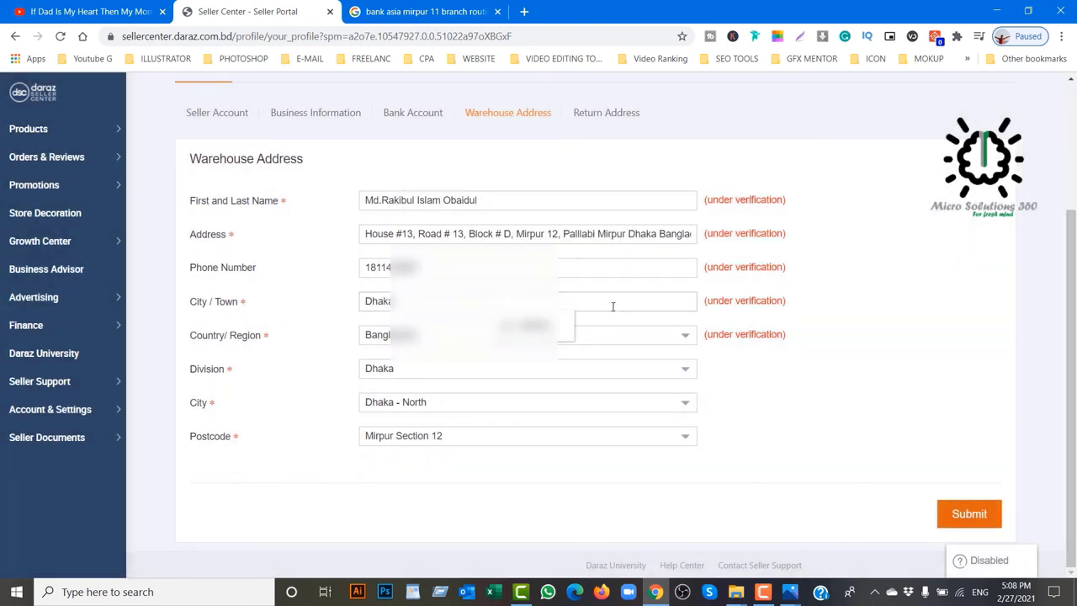
# - Switch to the Return Address form showing Dhaka - North city and postcode Mirpur 10
pyautogui.click(603, 187)
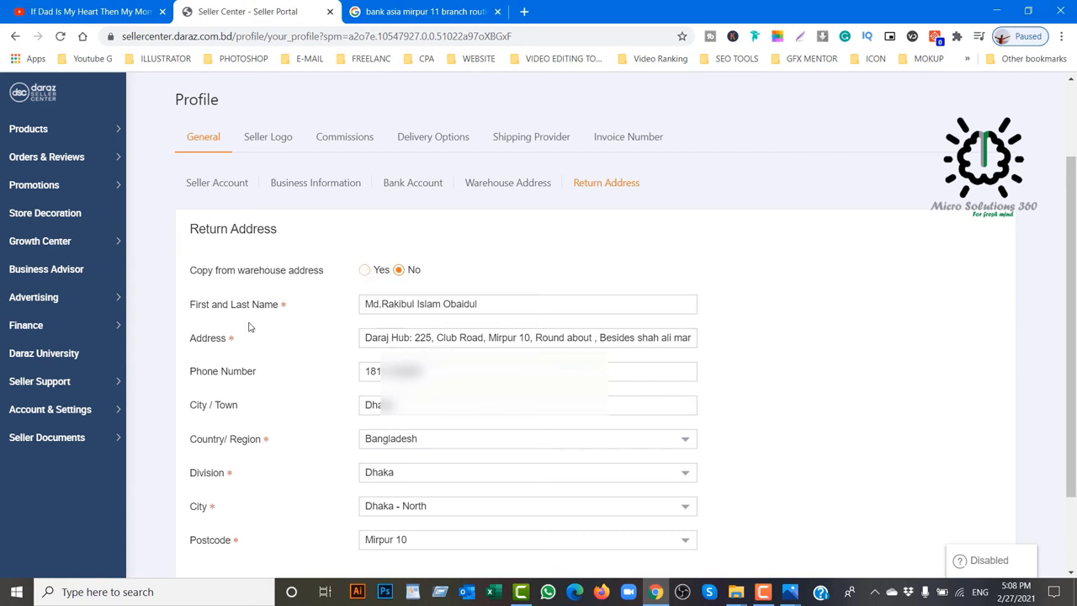
# - Search Google for 'daraz mirpur' and view the Mirpur 6 collection point address, then return to Seller Center
pyautogui.click(522, 12)
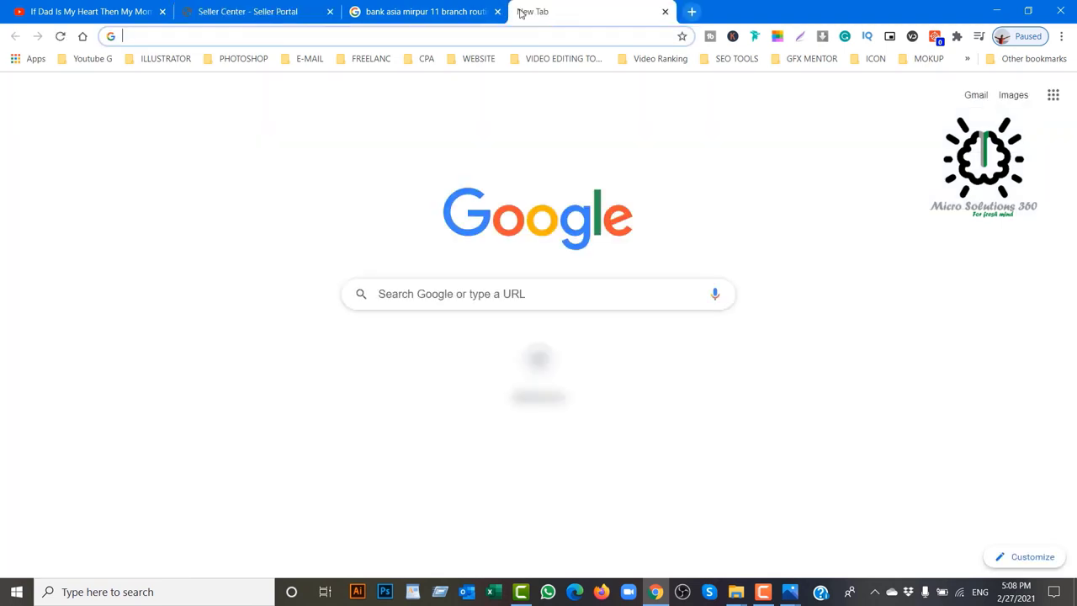
pyautogui.write('da')
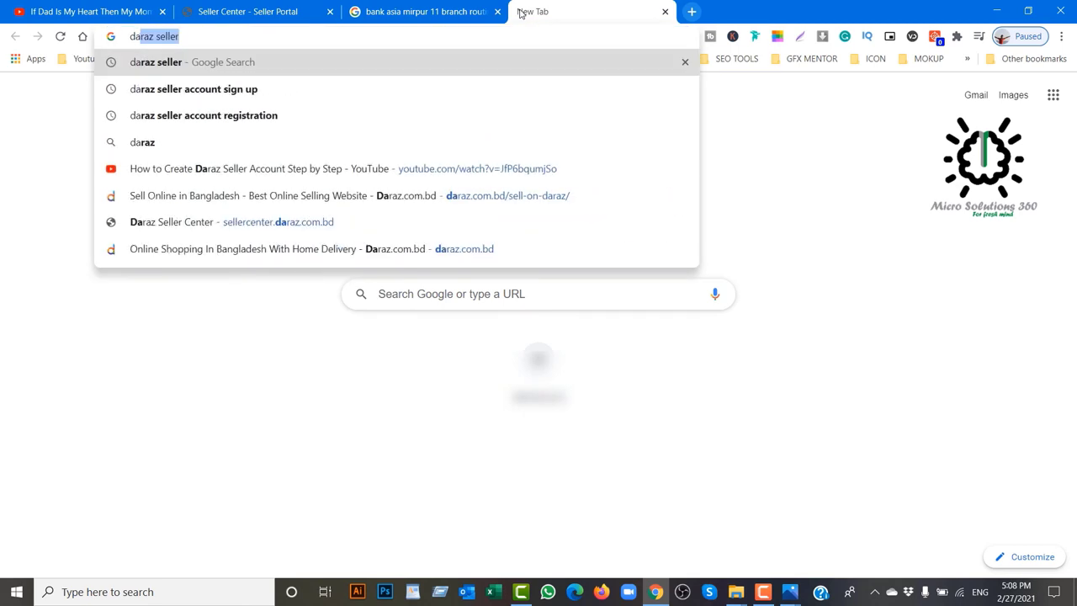
pyautogui.write('raz mirpur')
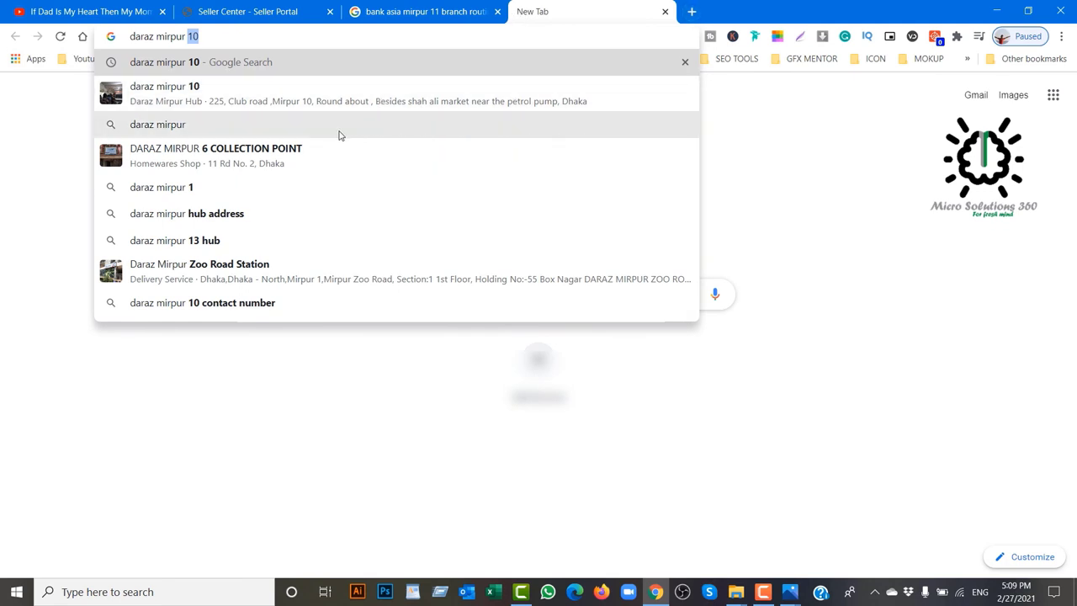
pyautogui.click(276, 161)
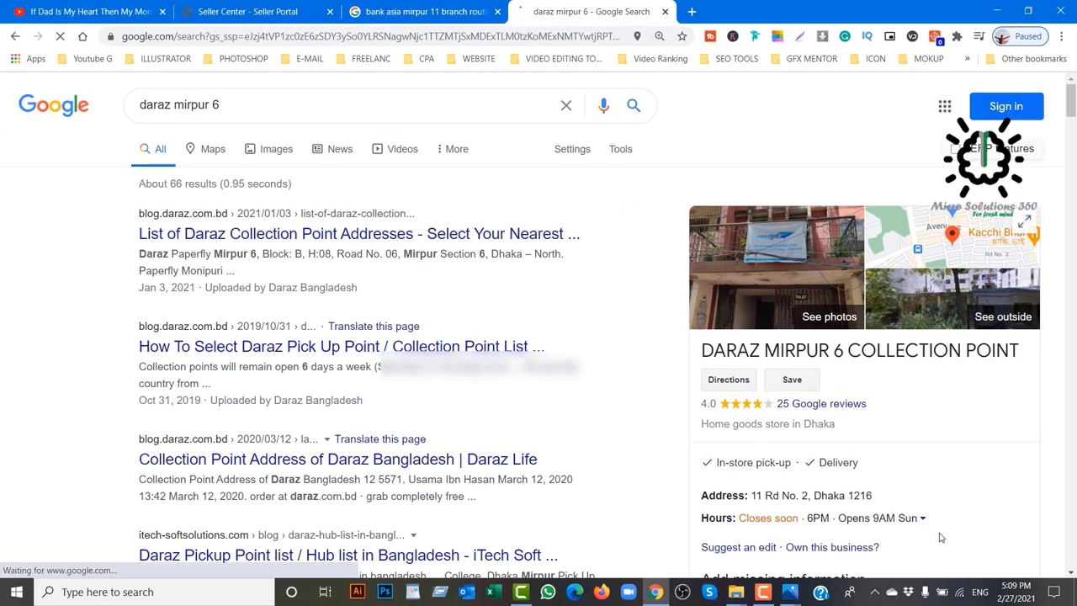
pyautogui.scroll(-3, 886, 472)
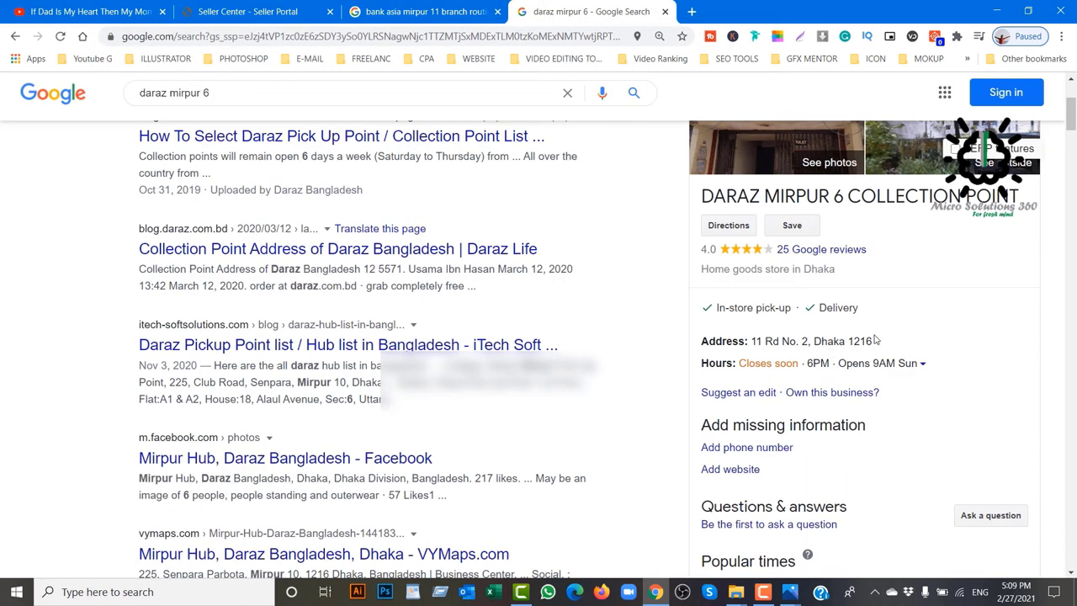
pyautogui.click(429, 11)
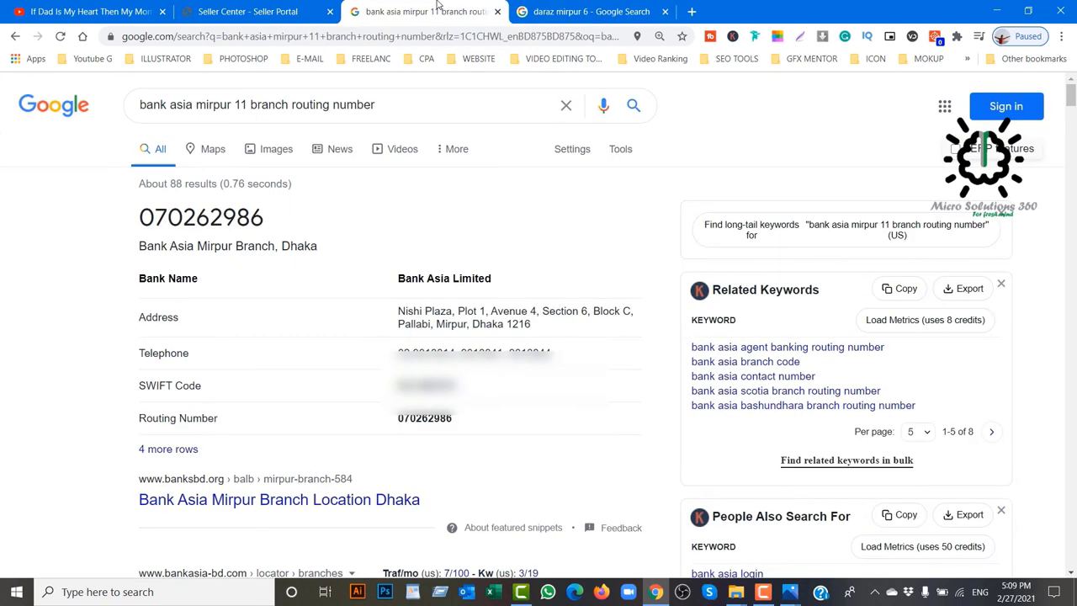
pyautogui.click(270, 10)
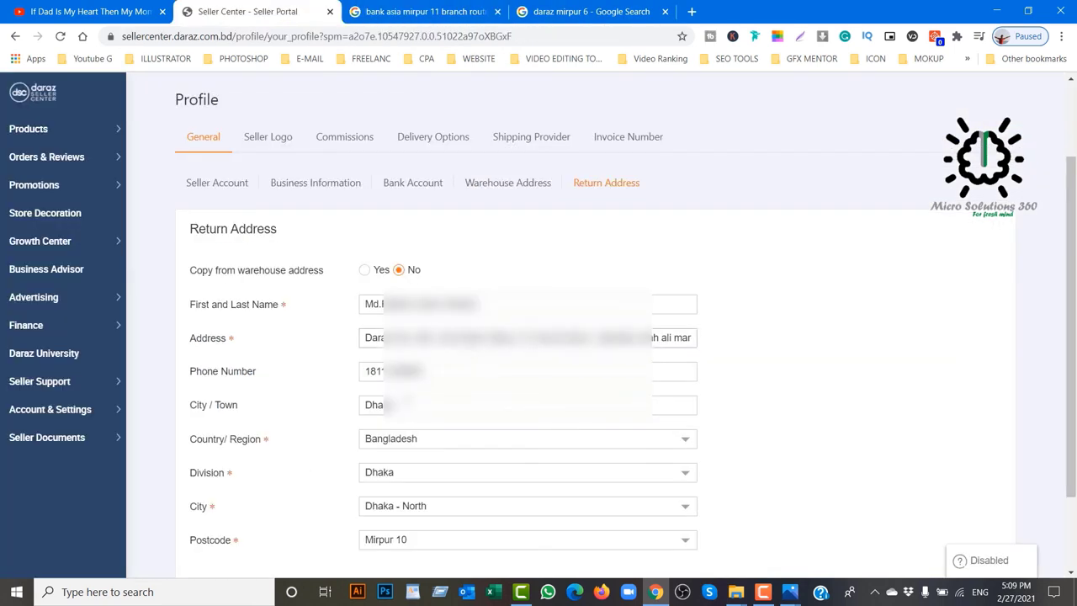
# - Keep postcode Mirpur 10, city Dhaka - North and country Bangladesh, and submit the return address
pyautogui.scroll(-1, 404, 428)
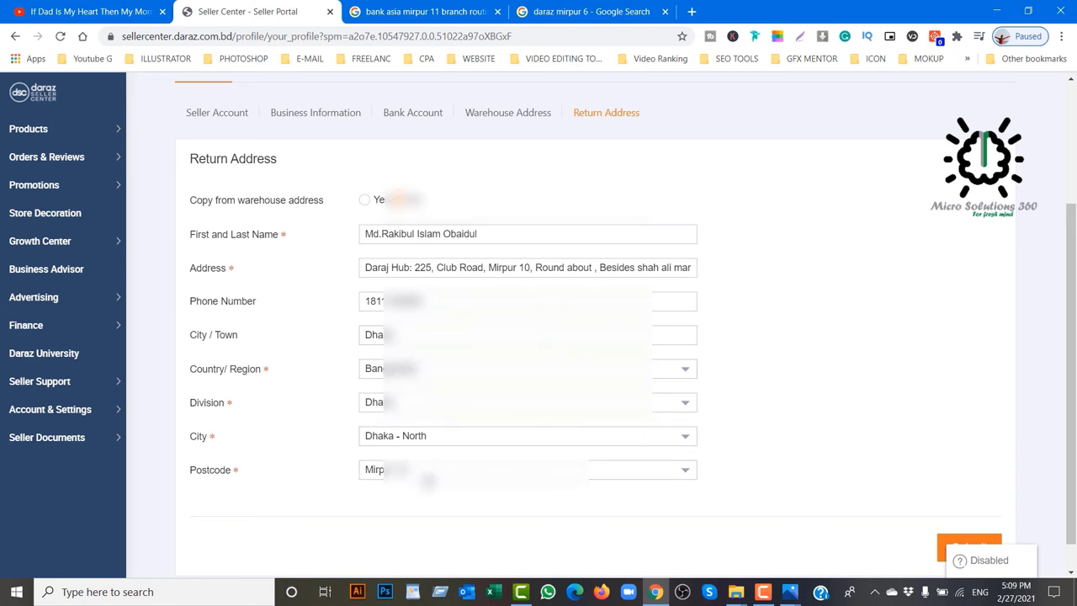
pyautogui.click(688, 470)
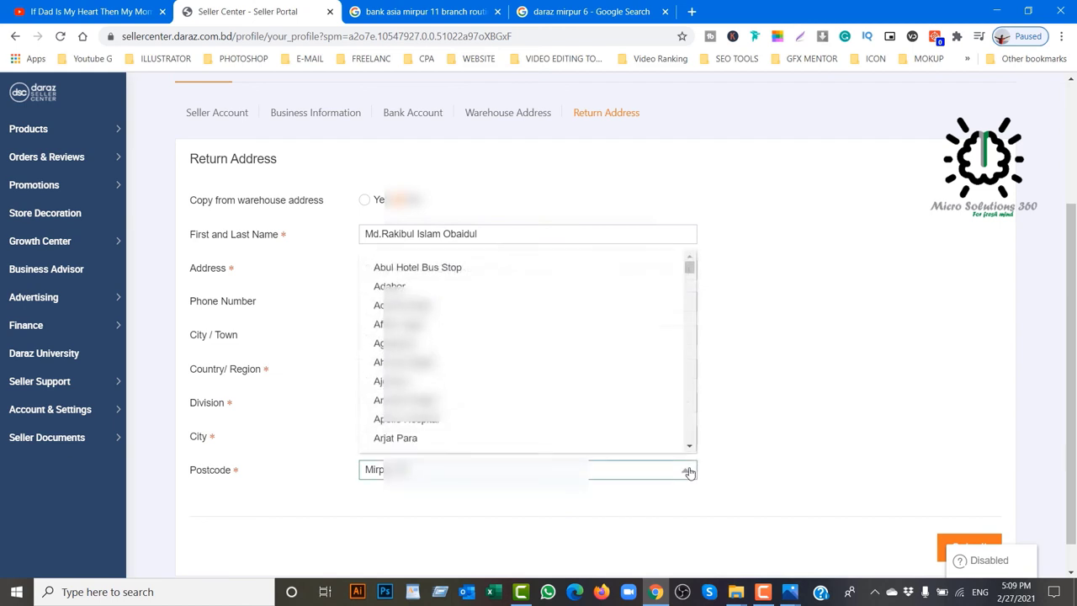
pyautogui.scroll(-2, 689, 470)
pyautogui.scroll(-5, 472, 440)
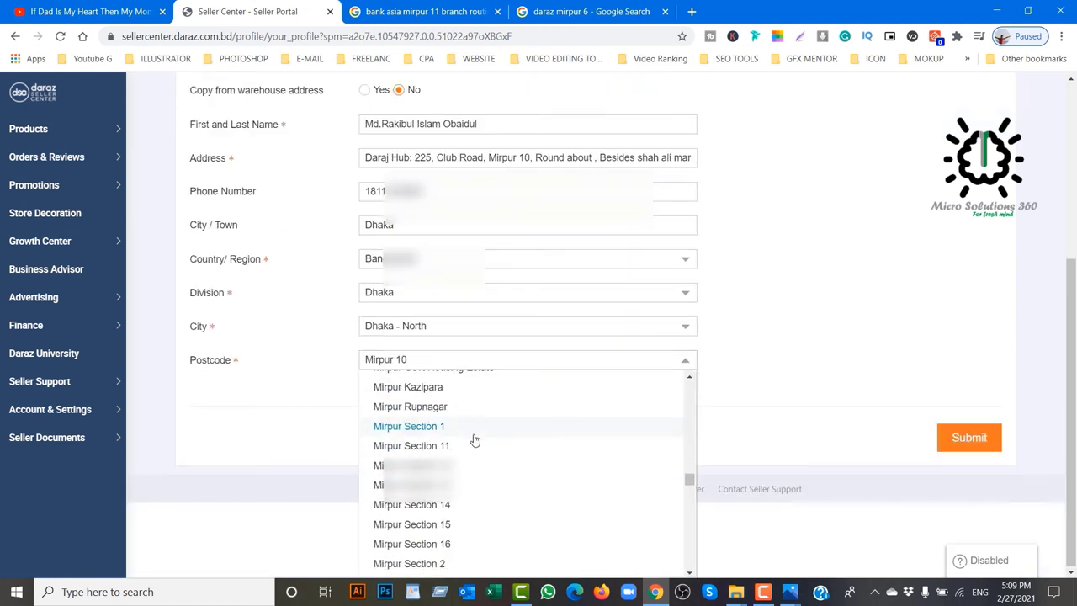
pyautogui.click(685, 362)
pyautogui.click(683, 408)
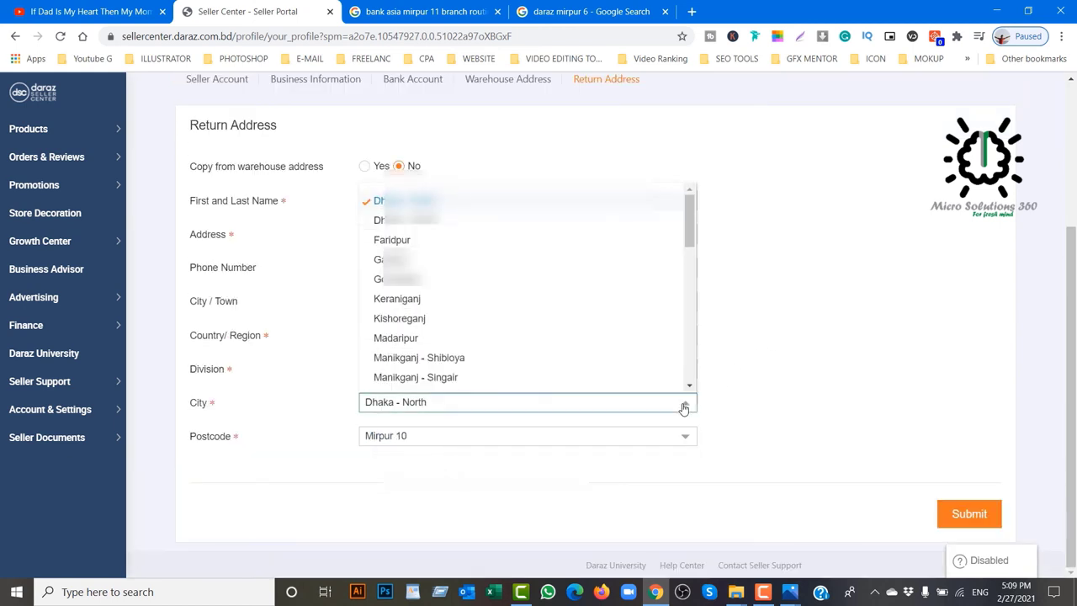
pyautogui.scroll(-1, 539, 303)
pyautogui.click(809, 261)
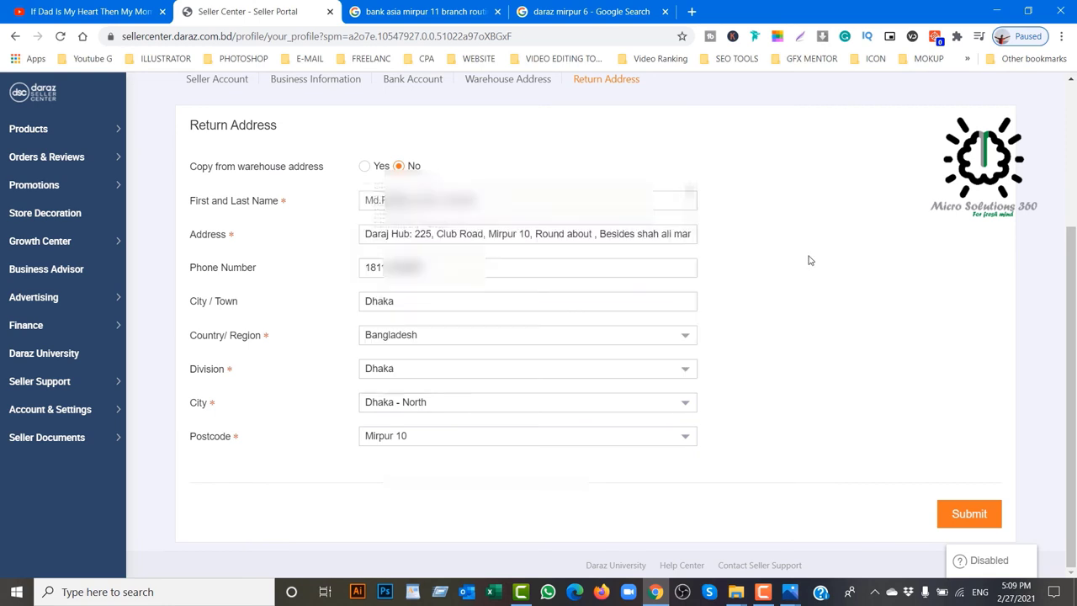
pyautogui.click(687, 339)
pyautogui.click(861, 269)
pyautogui.click(982, 516)
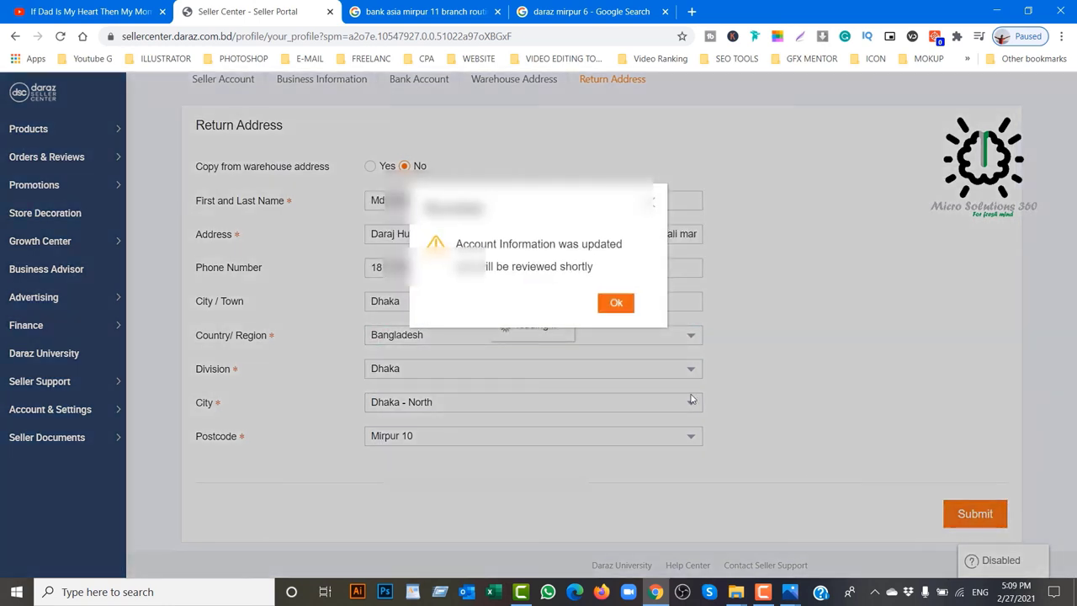
# - Dismiss the update confirmation and show the Seller Logo upload section
pyautogui.click(610, 305)
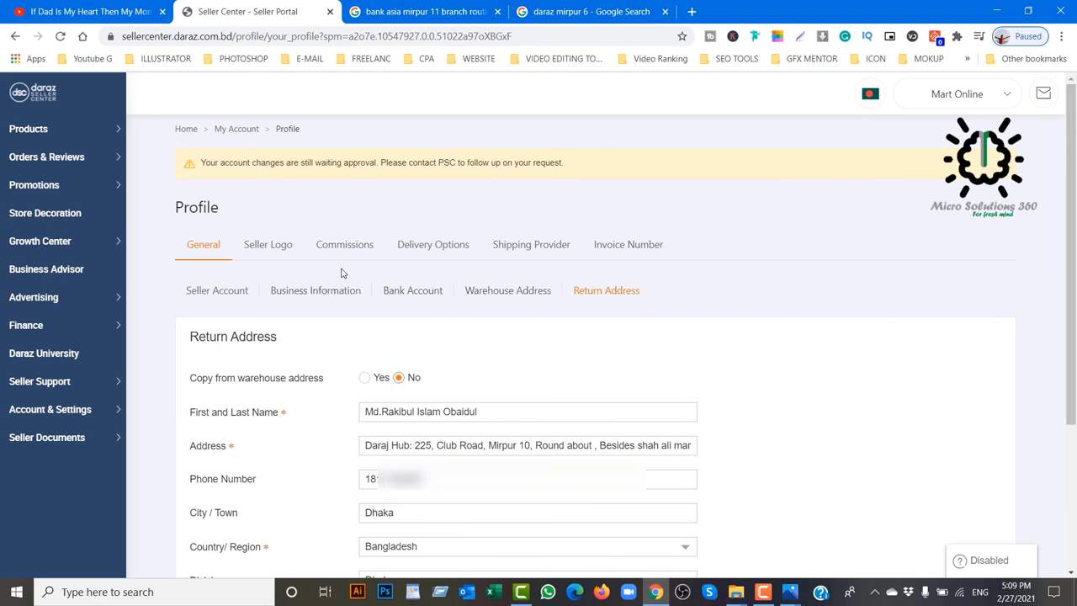
pyautogui.click(269, 246)
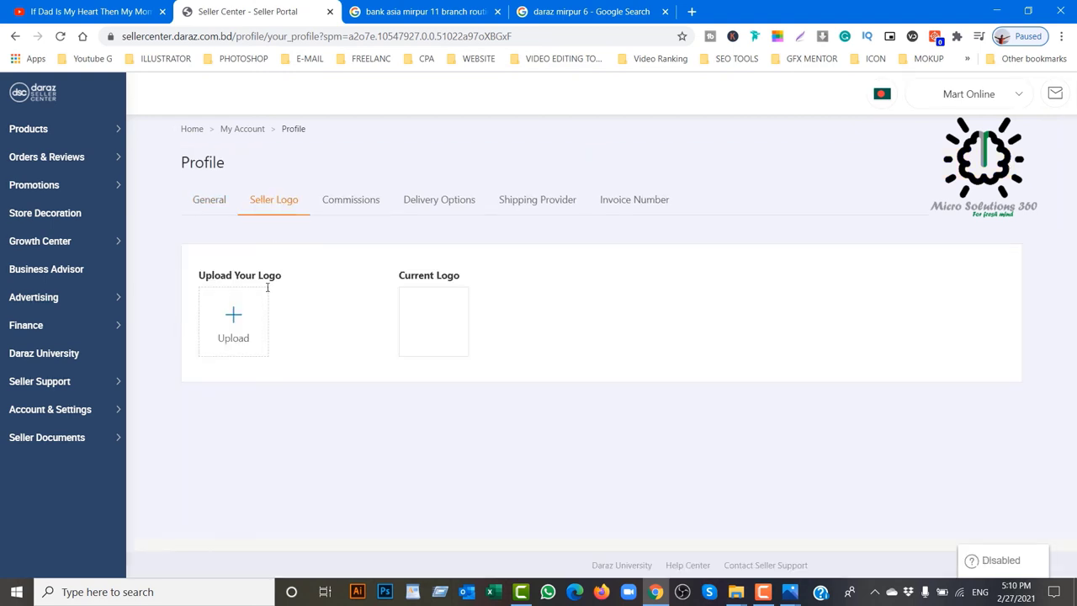
pyautogui.moveTo(400, 325)
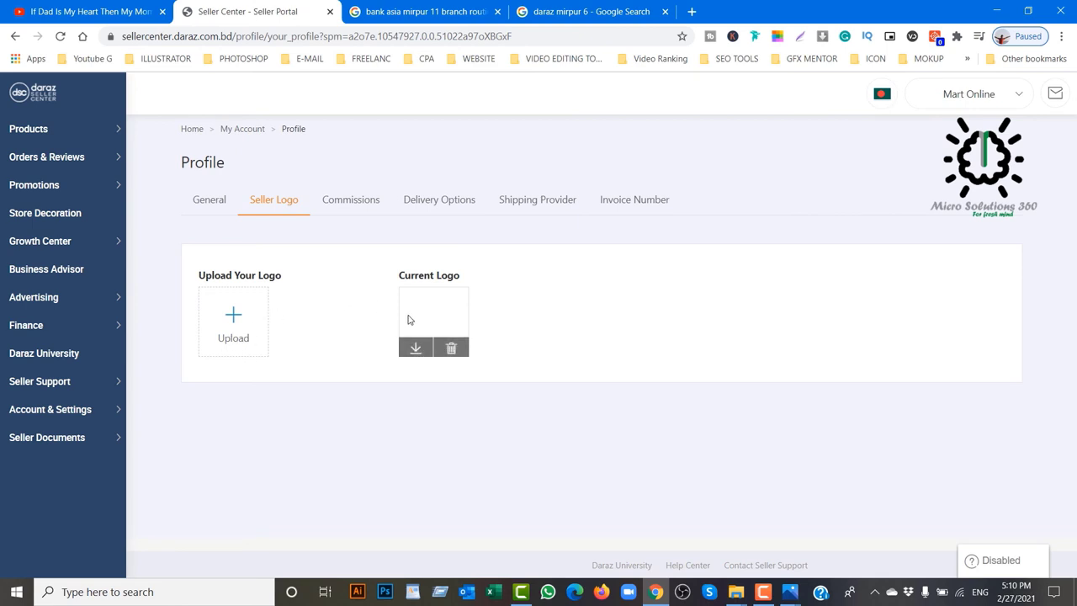
pyautogui.click(234, 321)
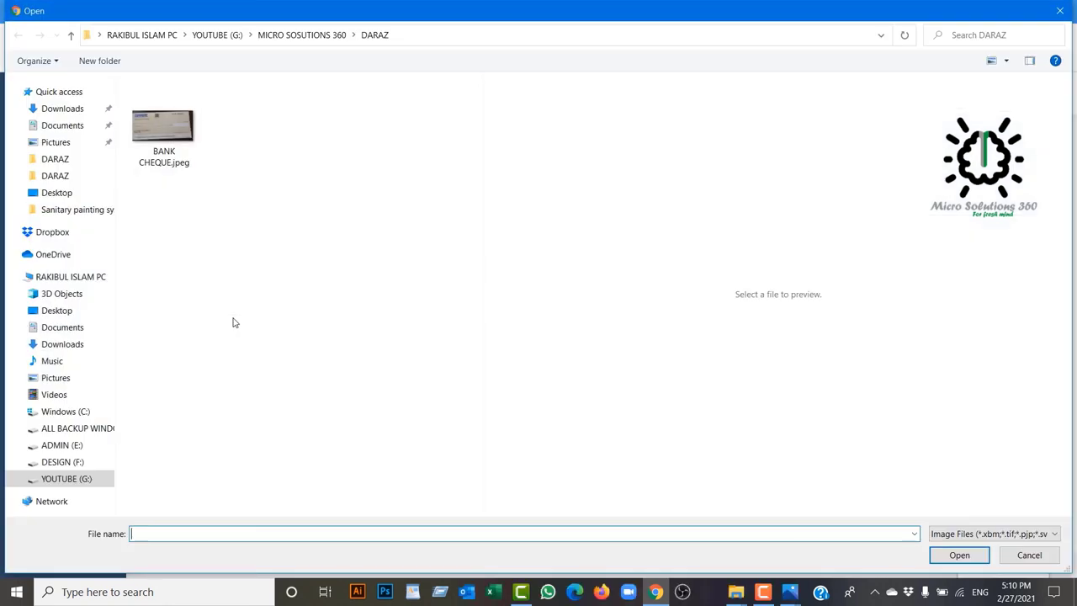
pyautogui.click(71, 35)
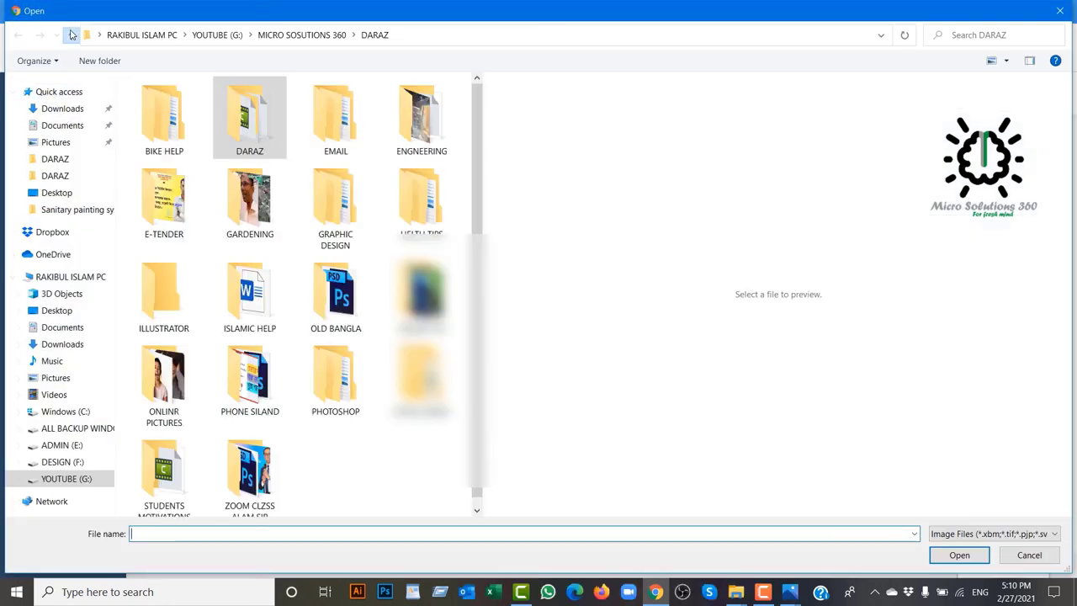
pyautogui.click(1059, 10)
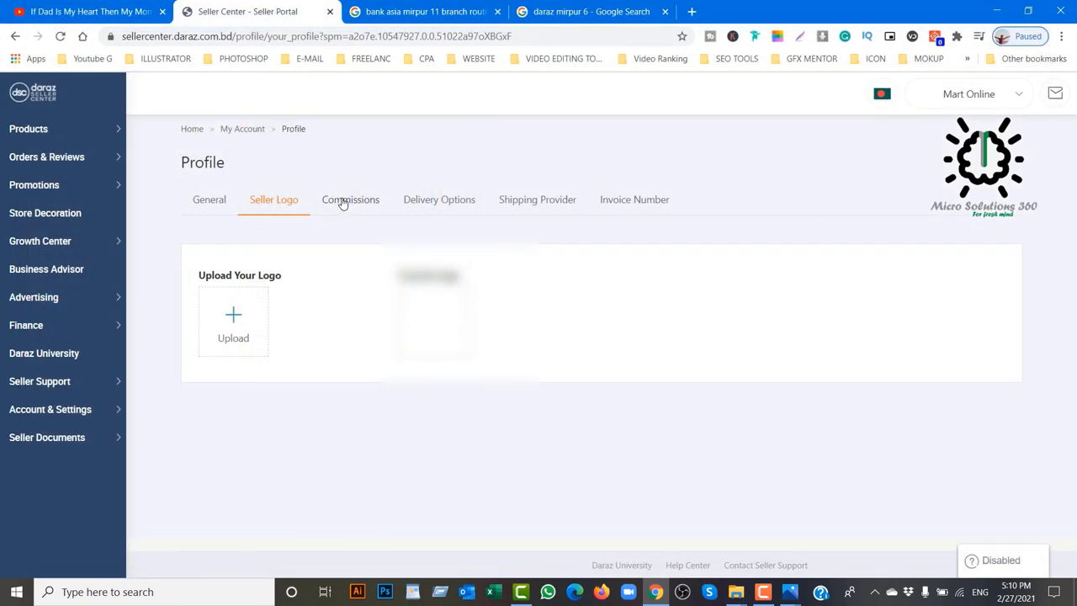
pyautogui.click(203, 202)
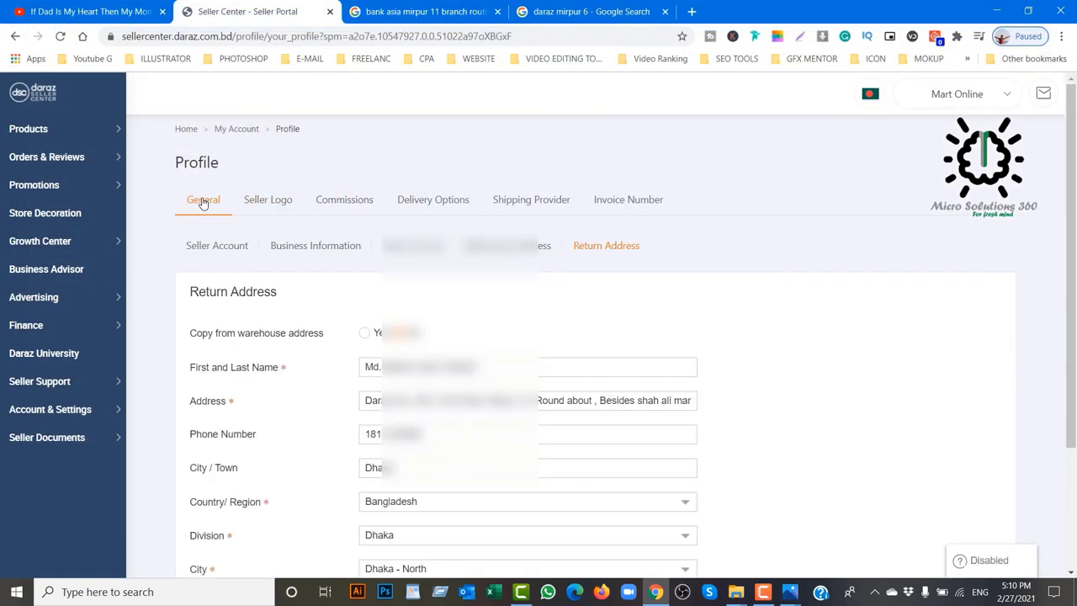
pyautogui.scroll(-2, 233, 267)
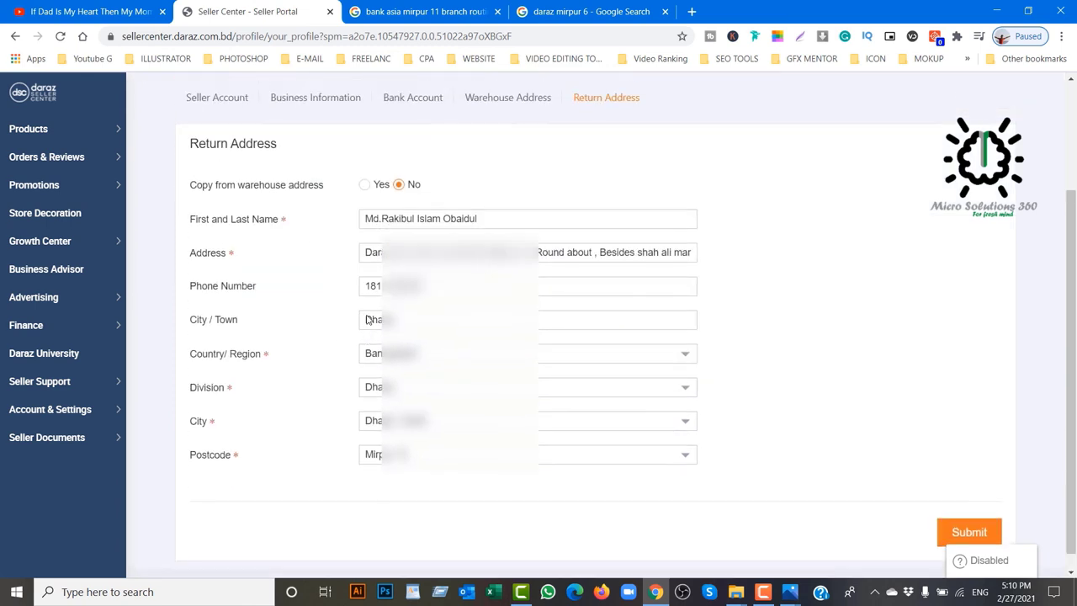
pyautogui.scroll(2, 368, 320)
pyautogui.click(277, 204)
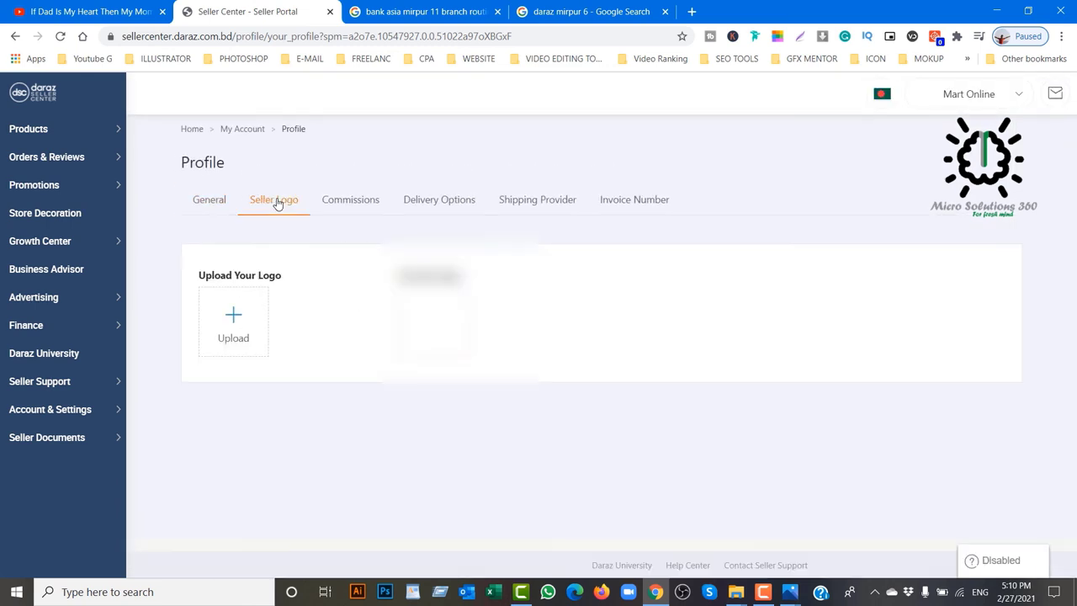
pyautogui.click(349, 203)
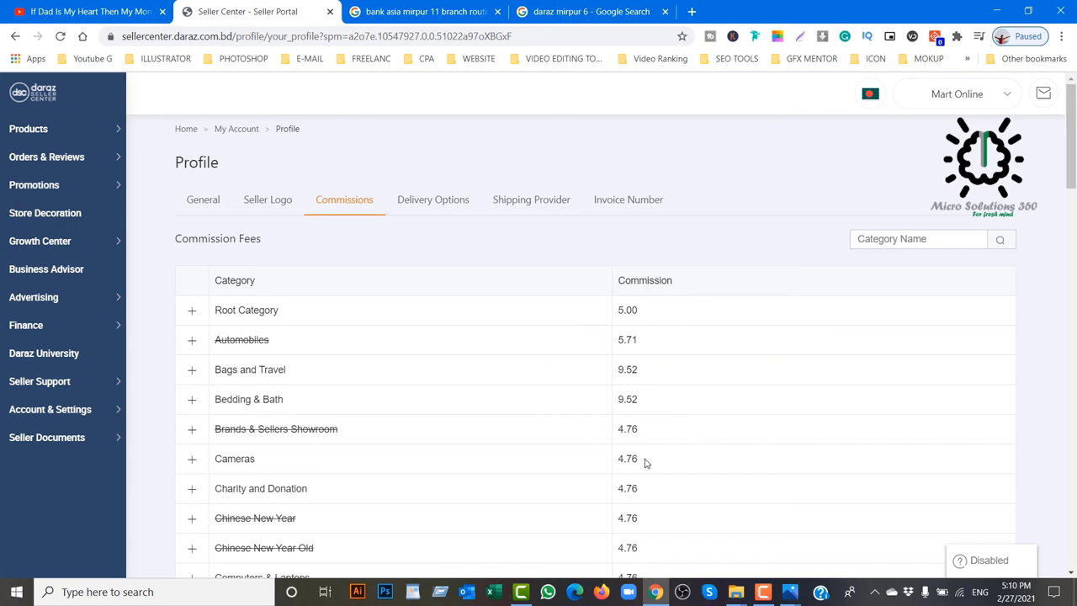
# - Scroll through the commission fee table, then show Delivery Options with Economy, Standard and Express unavailable
pyautogui.scroll(-3, 554, 467)
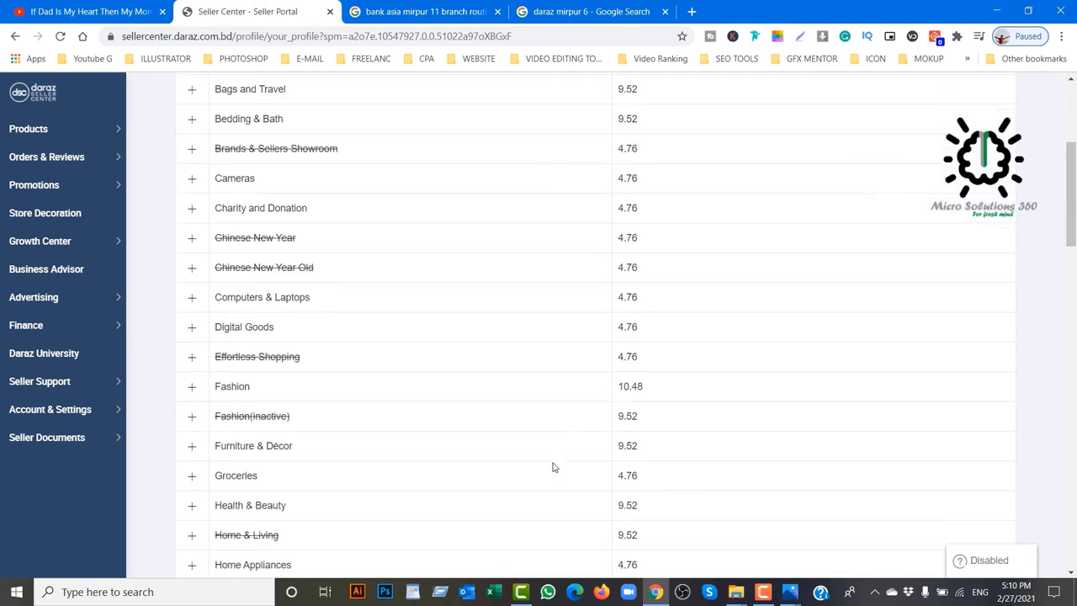
pyautogui.scroll(3, 554, 467)
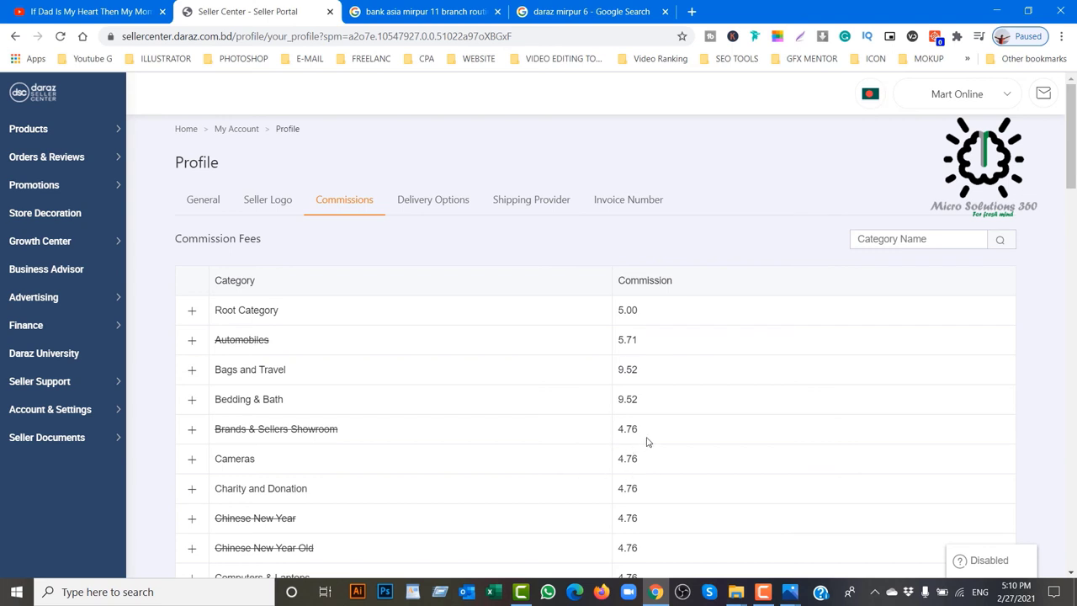
pyautogui.scroll(-4, 480, 416)
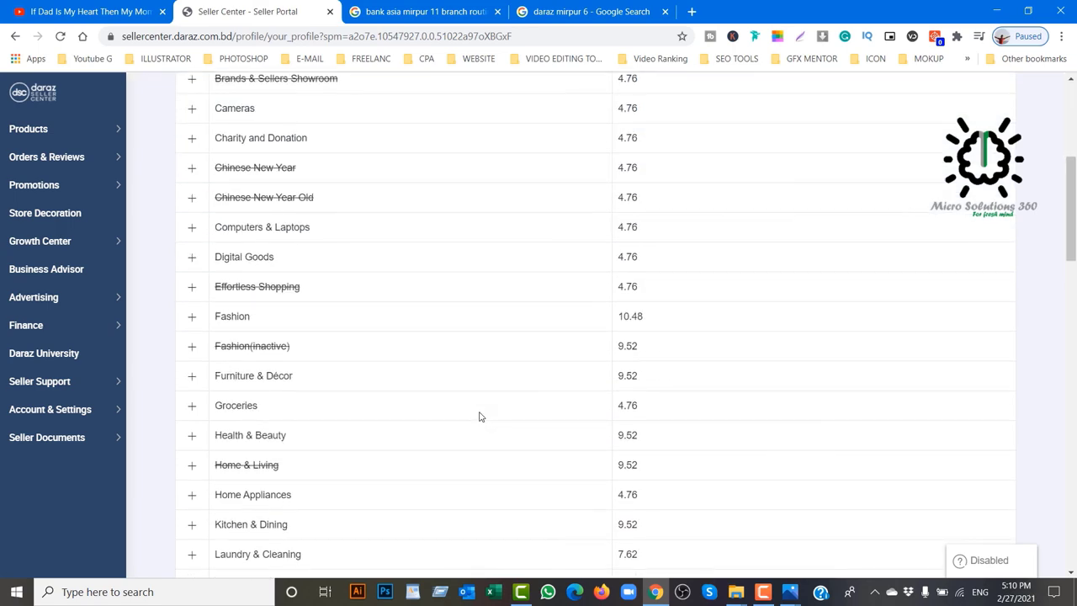
pyautogui.scroll(-3, 480, 417)
pyautogui.scroll(-6, 387, 409)
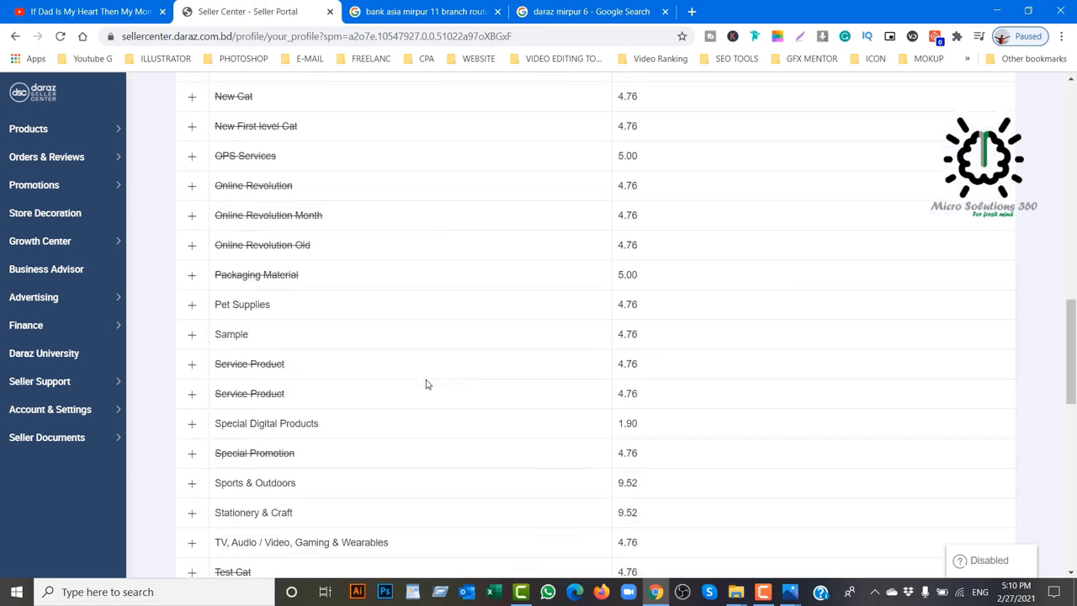
pyautogui.scroll(-8, 426, 384)
pyautogui.scroll(8, 440, 387)
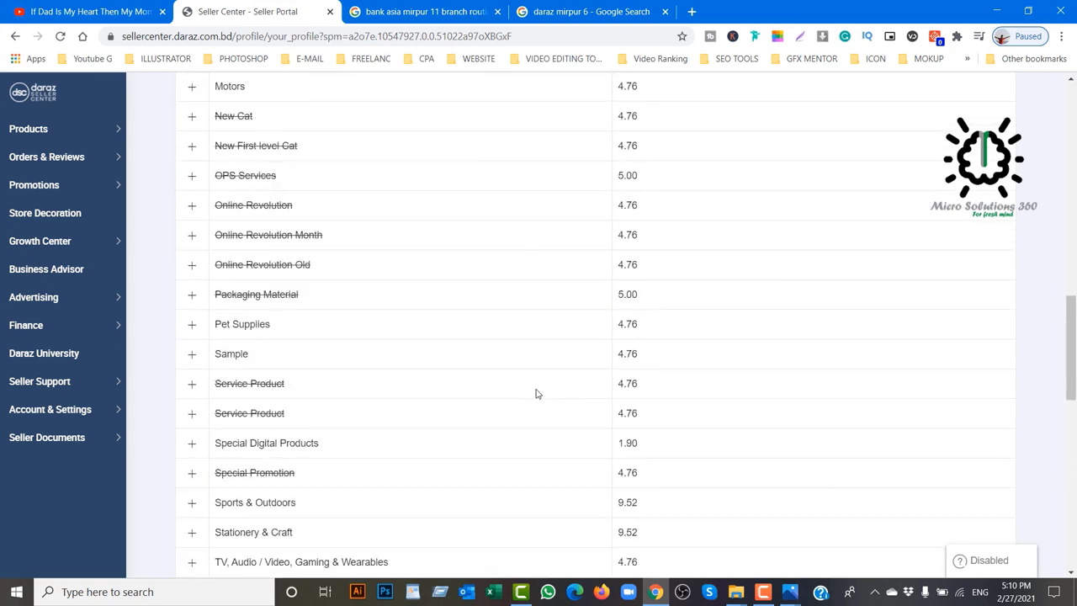
pyautogui.scroll(12, 680, 348)
pyautogui.click(428, 205)
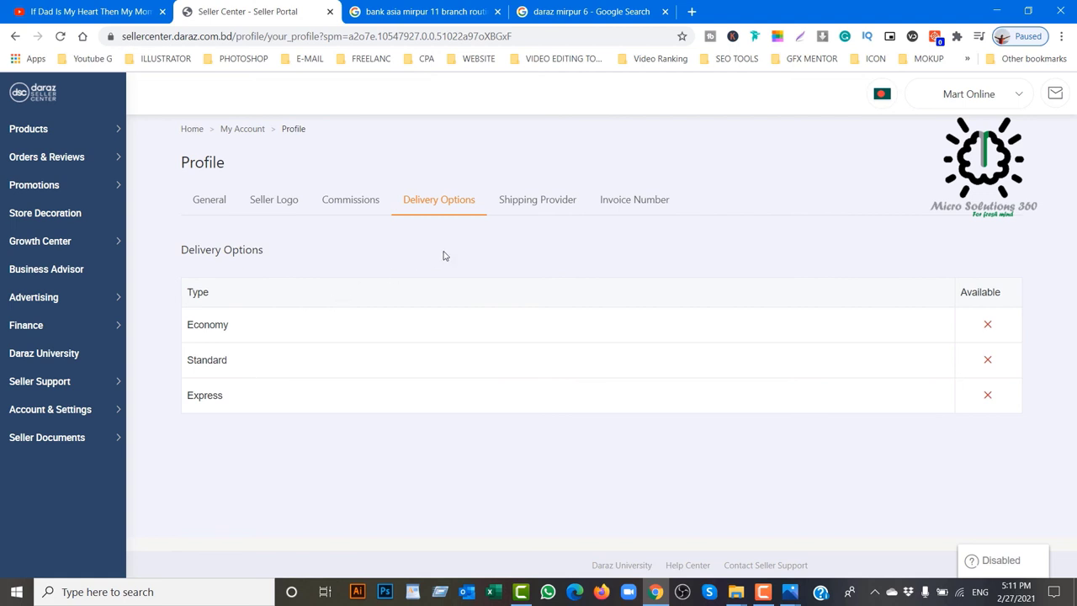
# - Check the Shipping Provider and Invoice Number (Provide number manually) settings, then return to the General Return Address form
pyautogui.click(529, 206)
pyautogui.click(627, 205)
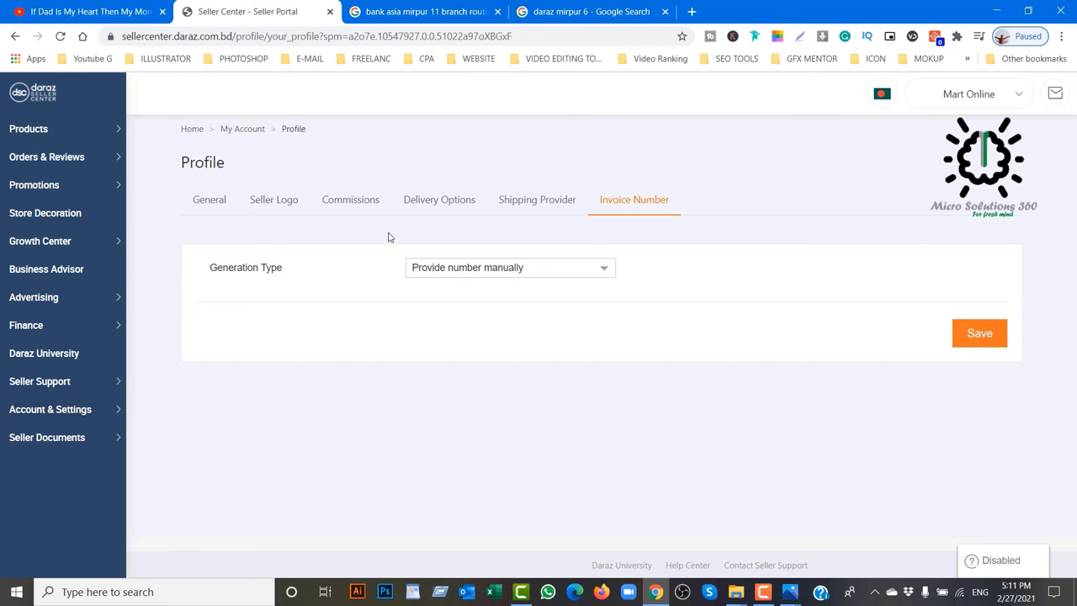
pyautogui.moveTo(90, 452)
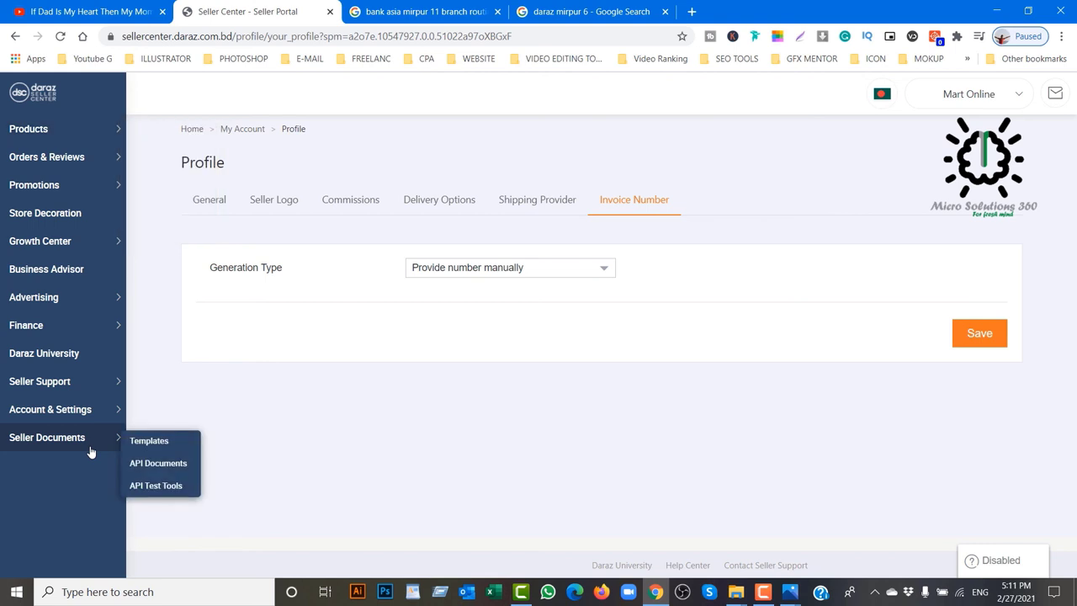
pyautogui.click(212, 205)
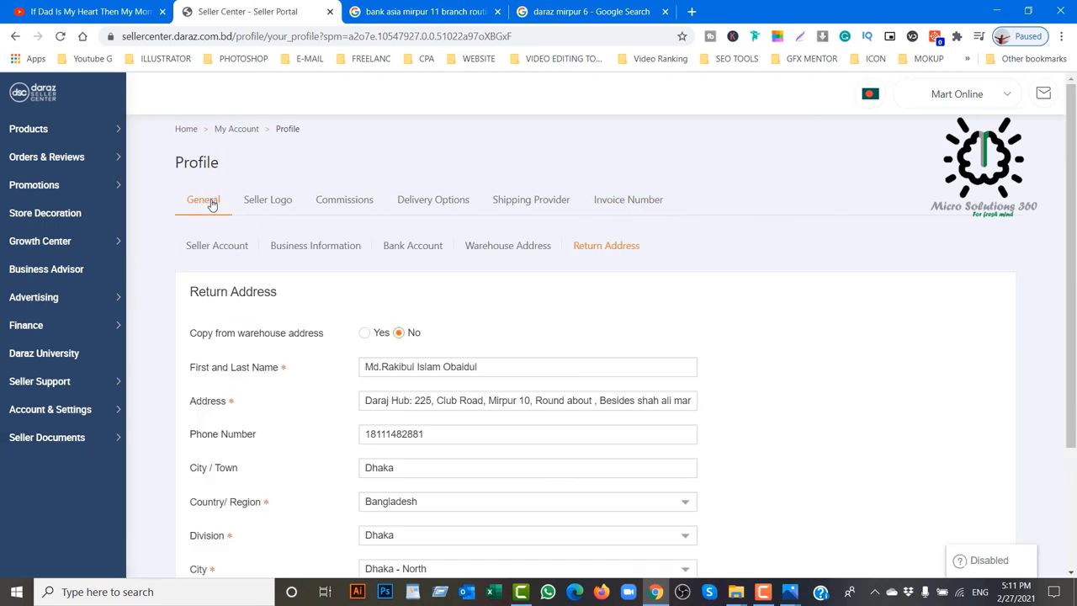
pyautogui.moveTo(97, 301)
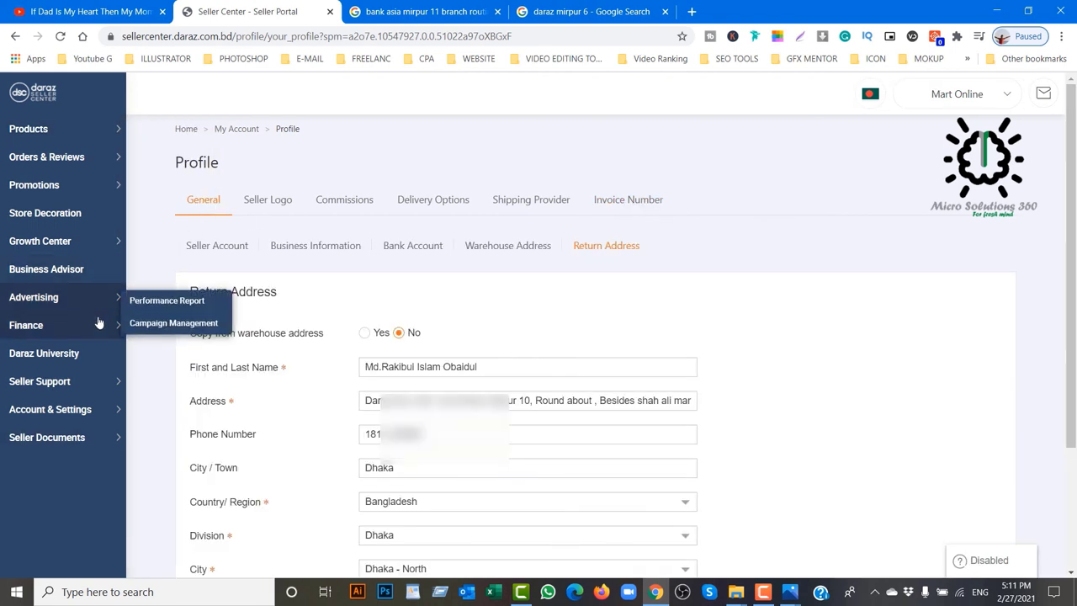
pyautogui.moveTo(67, 138)
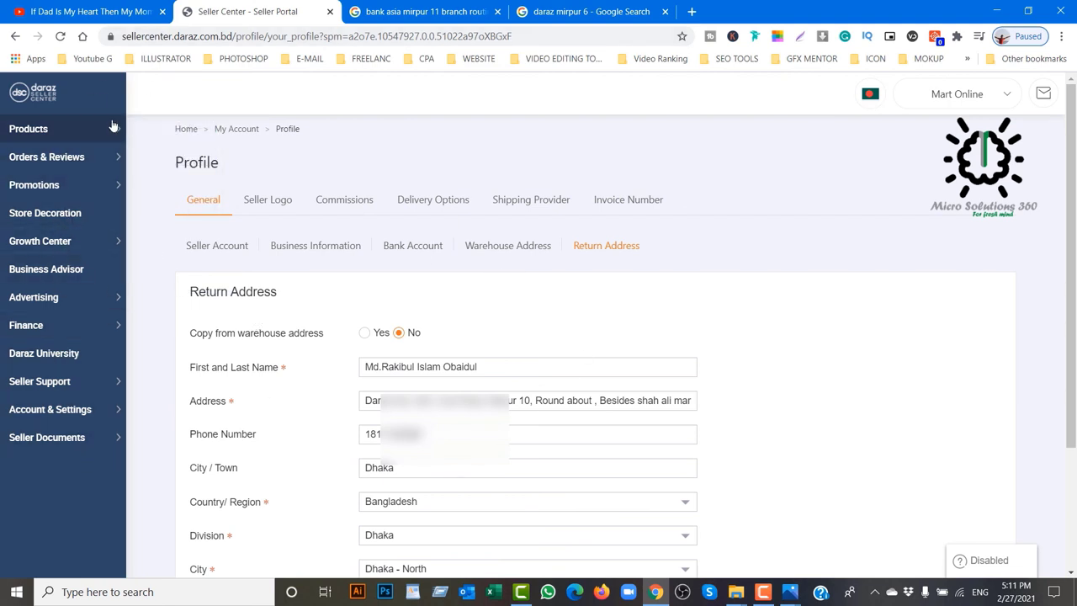
pyautogui.moveTo(82, 432)
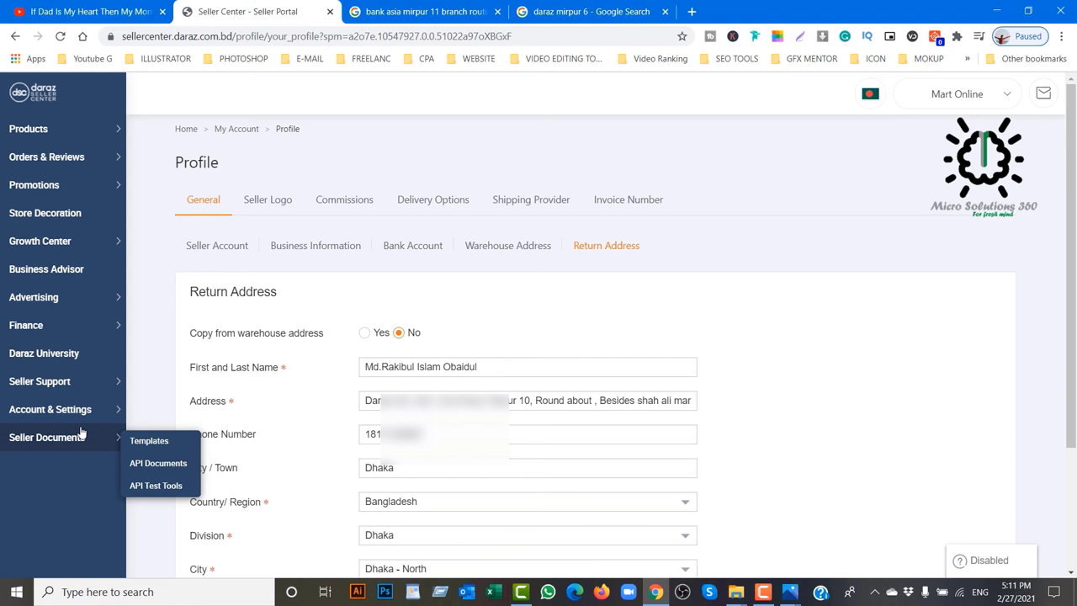
# - In a new tab, search 'daraz bd .com', open daraz.com.bd and the Flash Sale Vivo,oppo Bluetooth headphone (৳101)
pyautogui.click(692, 12)
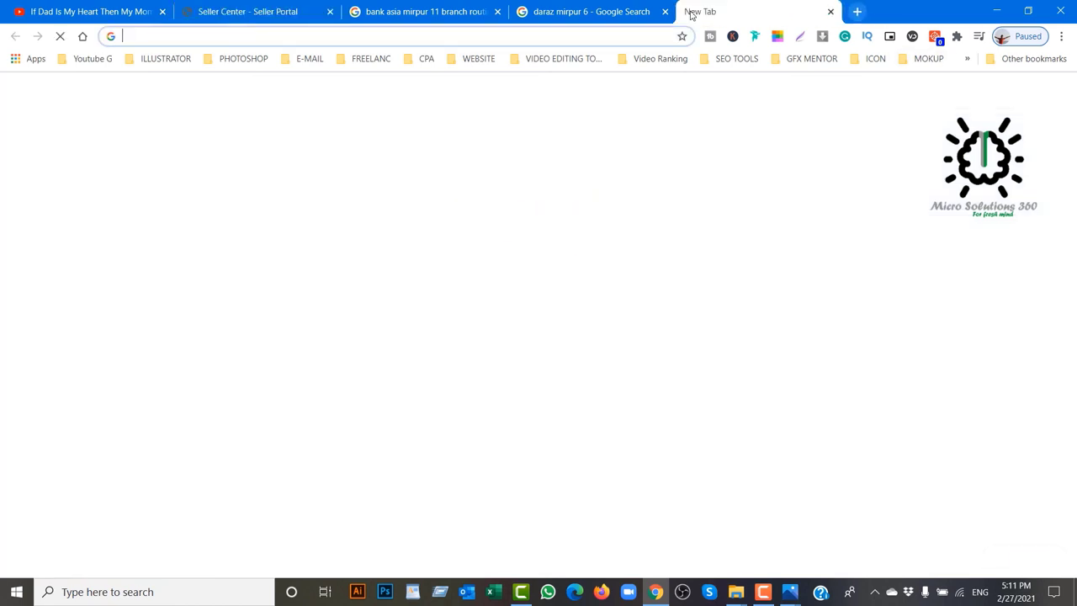
pyautogui.write('daraz bd')
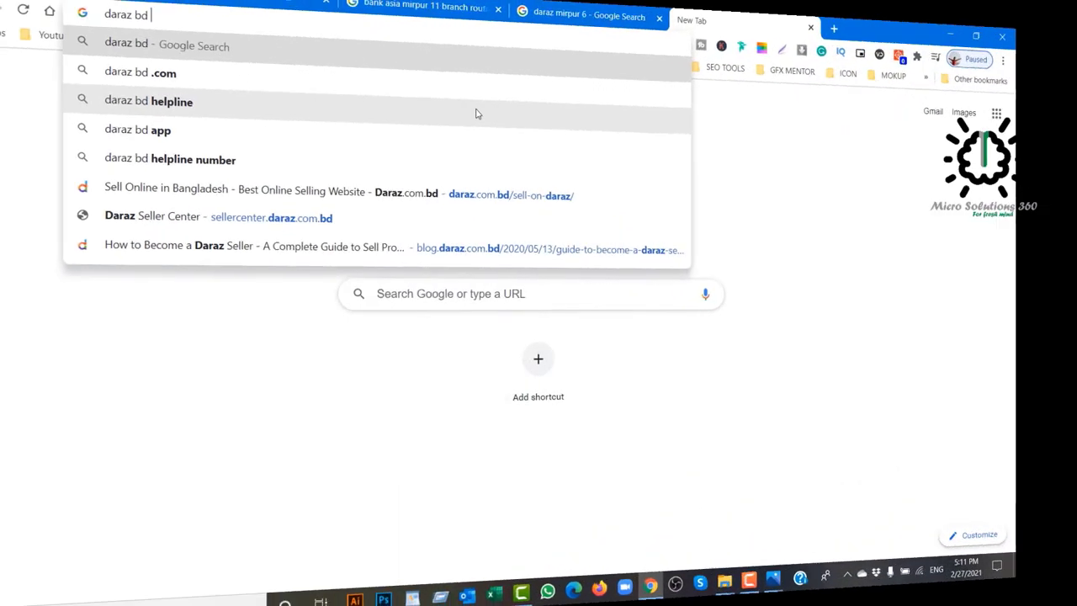
pyautogui.press('Down')
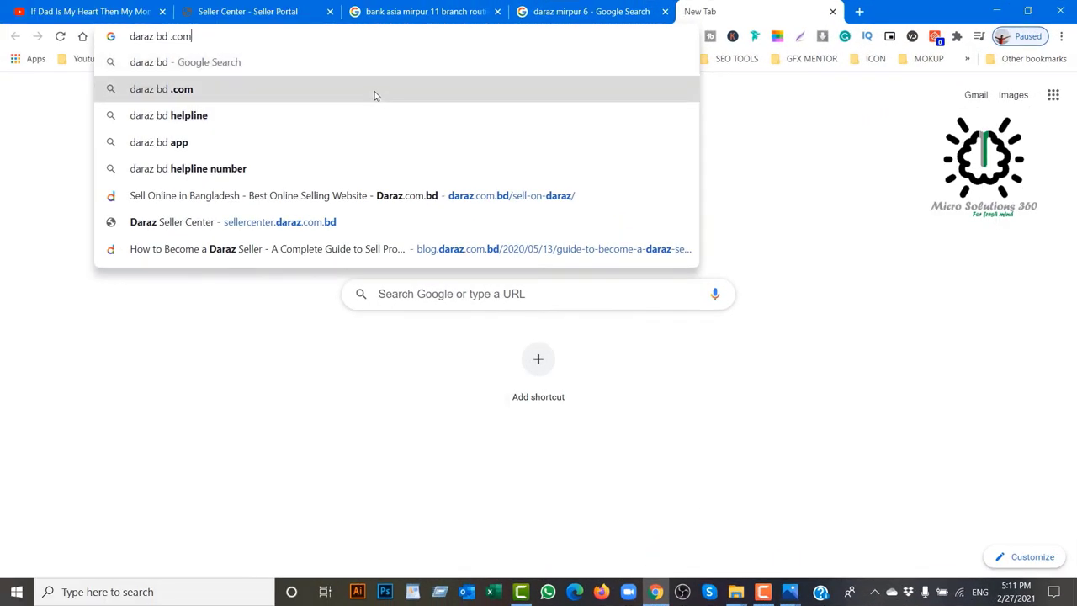
pyautogui.press('Return')
pyautogui.click(350, 241)
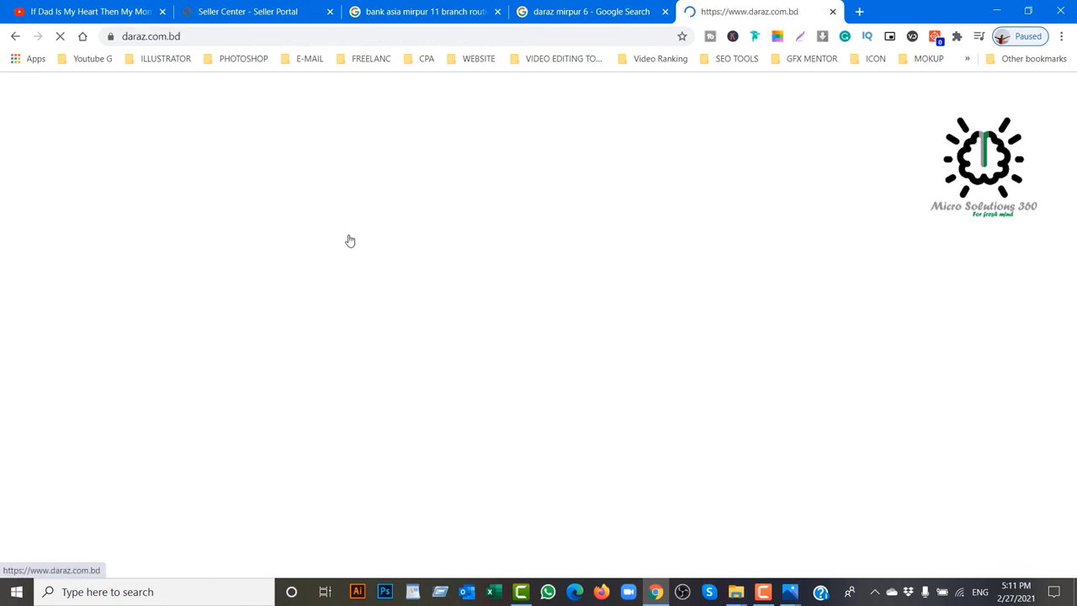
pyautogui.scroll(-6, 544, 312)
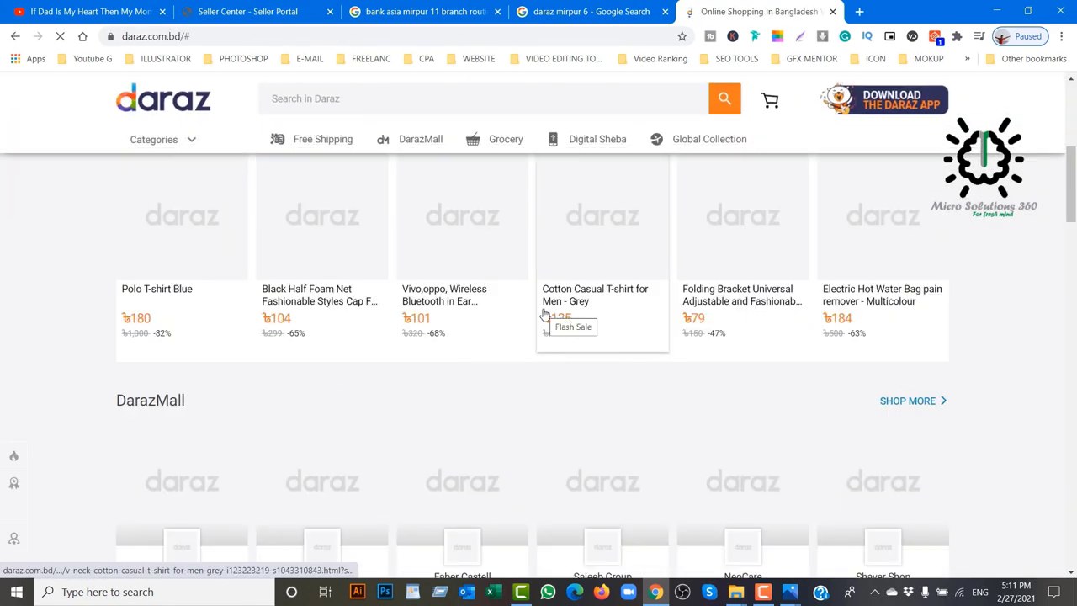
pyautogui.scroll(3, 556, 307)
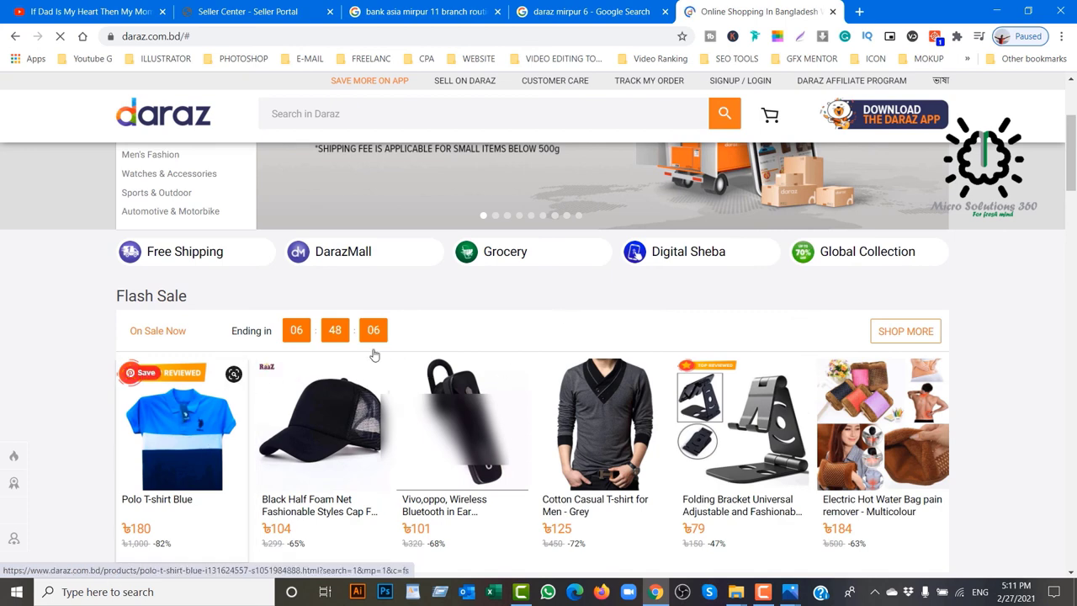
pyautogui.scroll(-2, 375, 356)
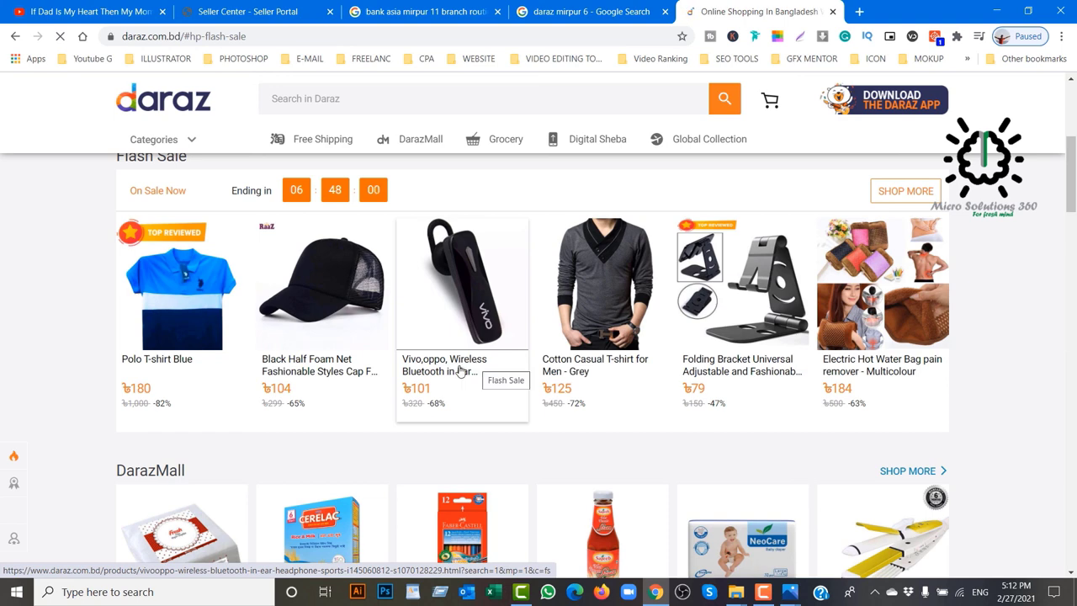
pyautogui.click(450, 369)
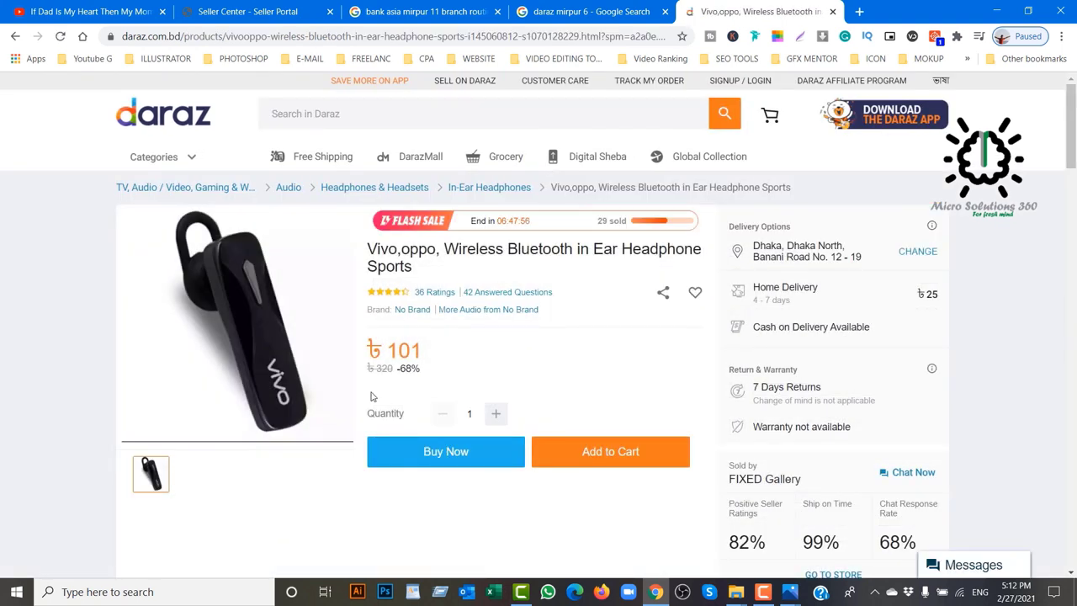
# - Go back through the daraz mirpur 6 results tab to the Seller Center profile
pyautogui.moveTo(253, 316)
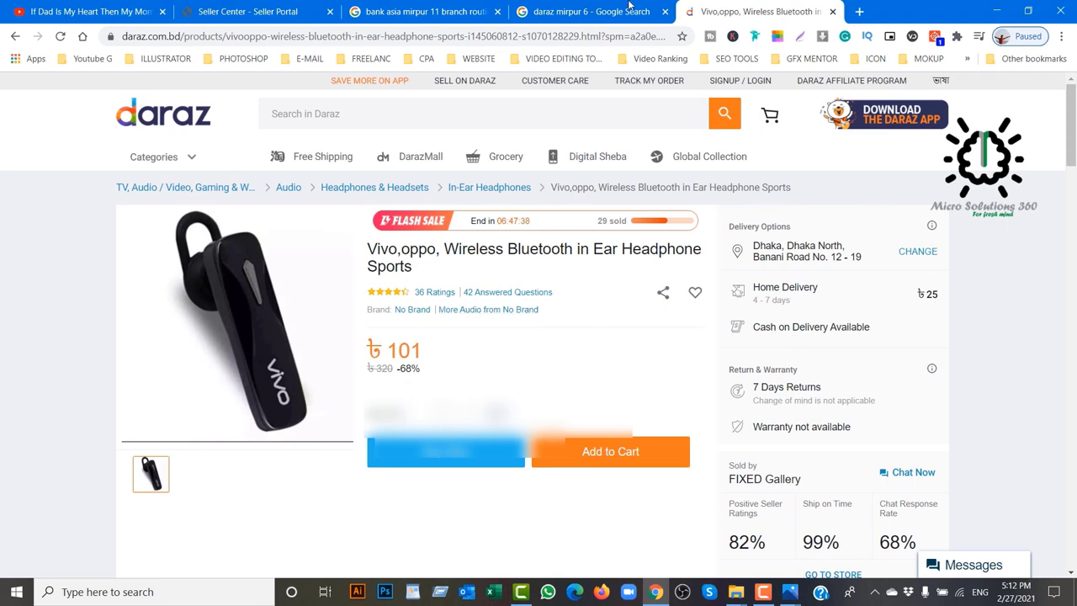
pyautogui.click(589, 11)
pyautogui.click(252, 11)
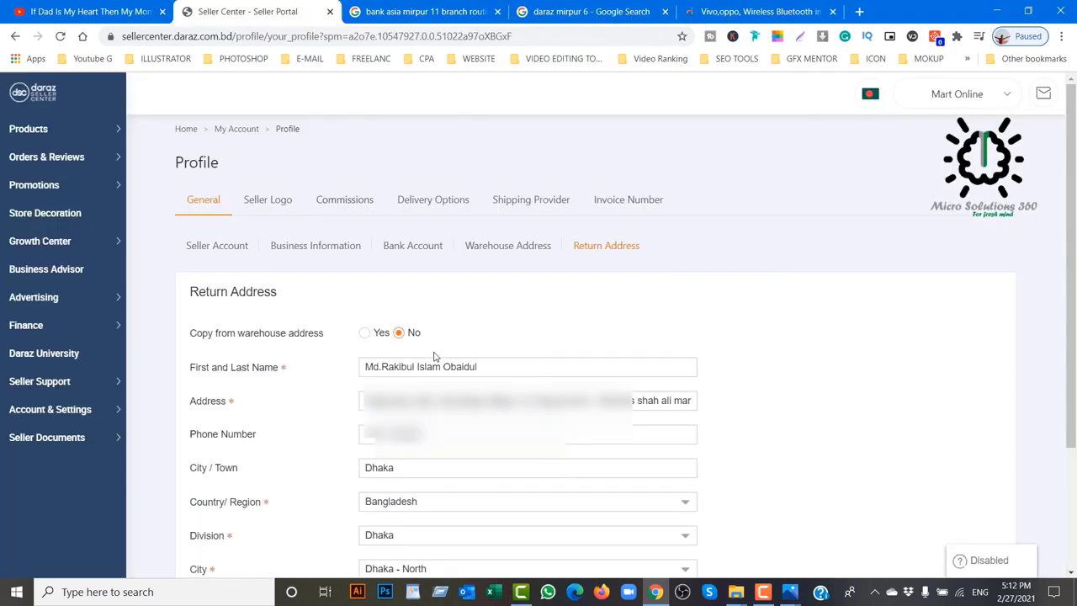